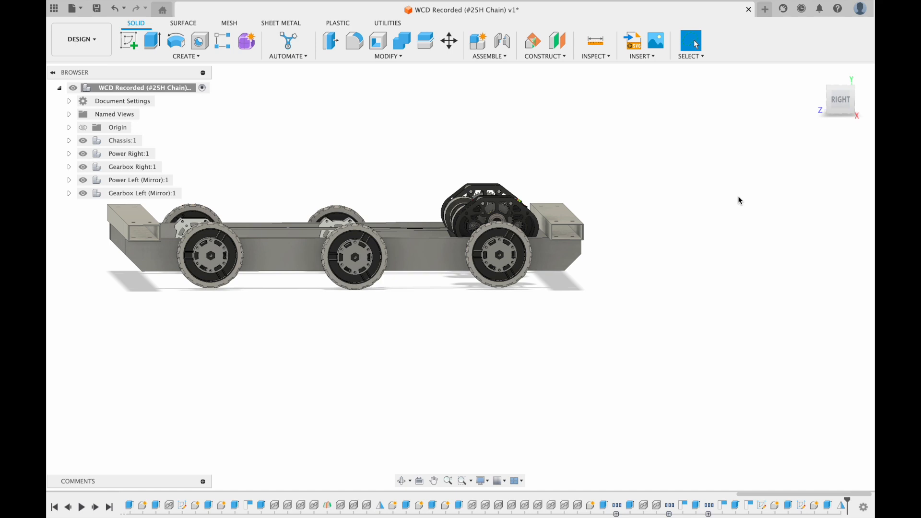
- Create a new internal component named "Bumpers" under the drivetrain assembly
middle_click_drag(645, 246, 508, 195, "shift")
middle_click_drag(485, 257, 569, 192, "shift")
left_click(165, 59)
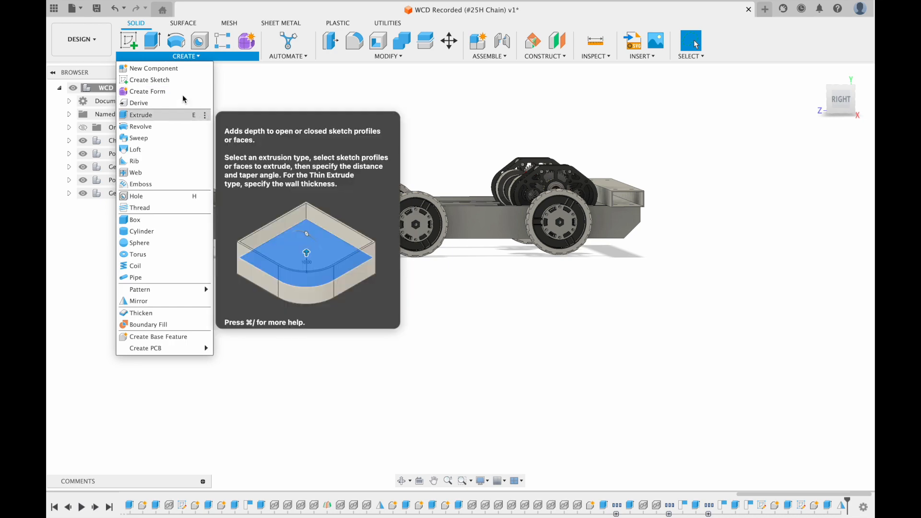
left_click(163, 67)
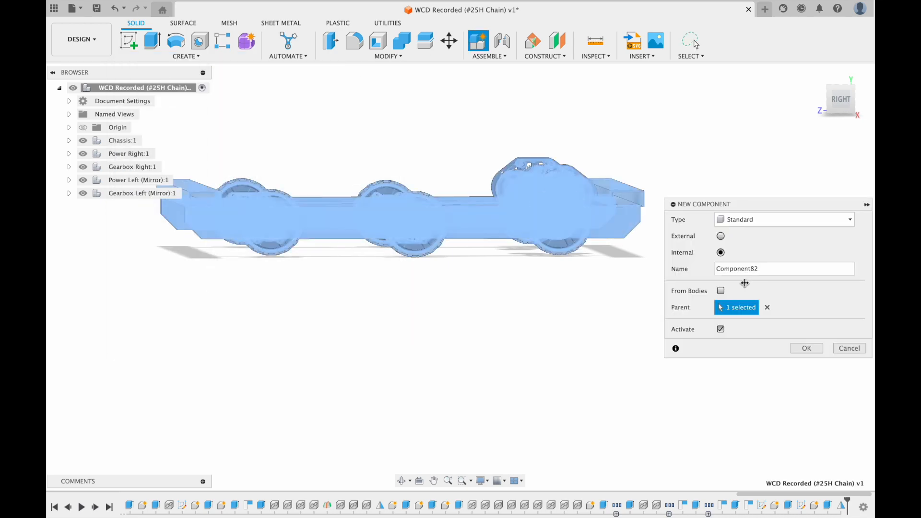
double_click(754, 269)
type("Bump")
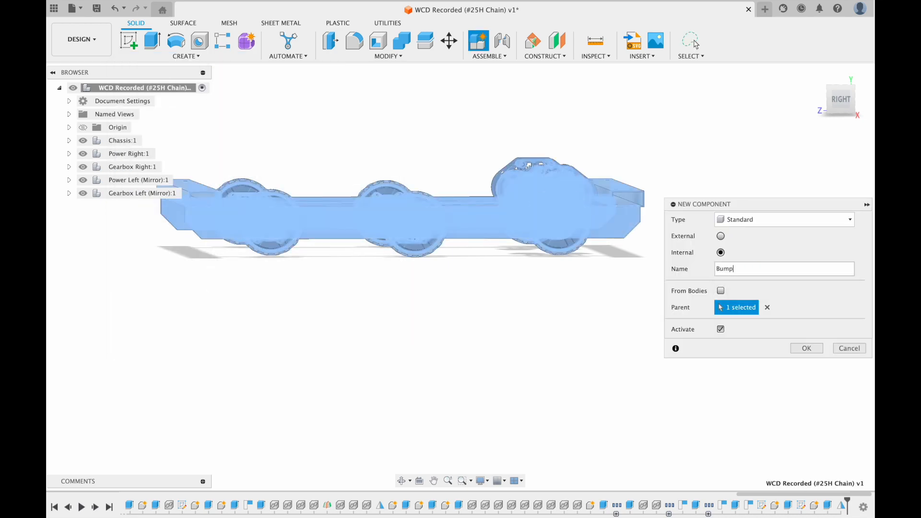
type("ers")
key("Return")
- Create an offset construction plane -6 in from the end face of the chassis cross tube beside the gearbox
middle_click_drag(472, 312, 465, 192, "shift")
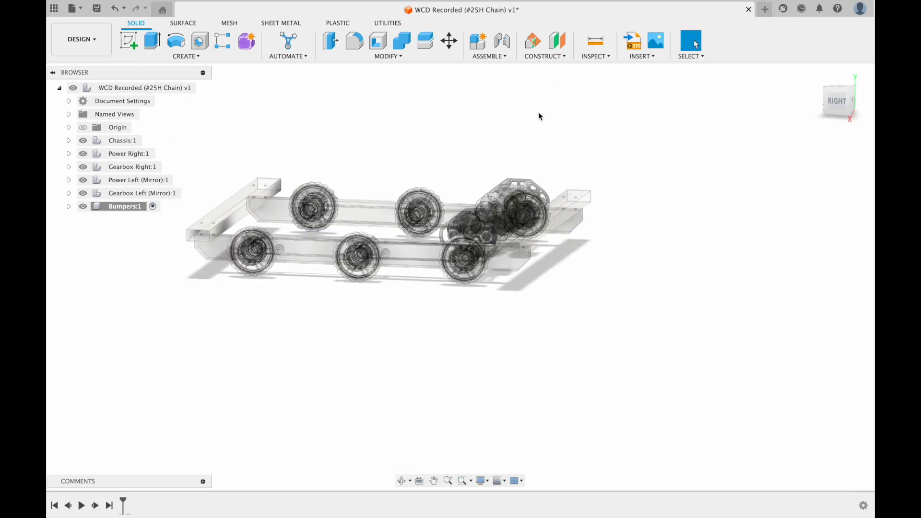
scroll(540, 116, "down", 1)
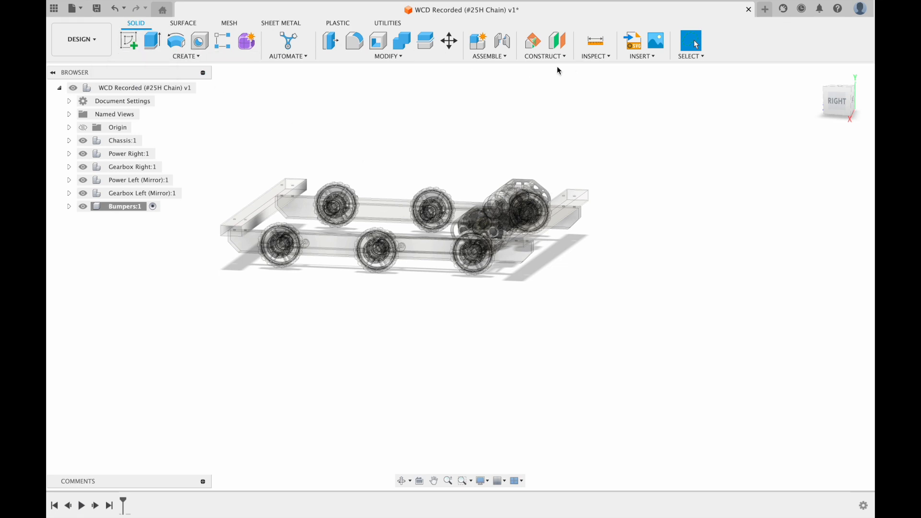
left_click(564, 51)
middle_click_drag(662, 263, 365, 247, "shift")
scroll(413, 247, "up", 5)
middle_click_drag(365, 246, 786, 256)
middle_click_drag(710, 216, 665, 233, "shift")
middle_click_drag(461, 101, 480, 169)
scroll(439, 204, "up", 6)
left_click(455, 192)
scroll(457, 199, "down", 5)
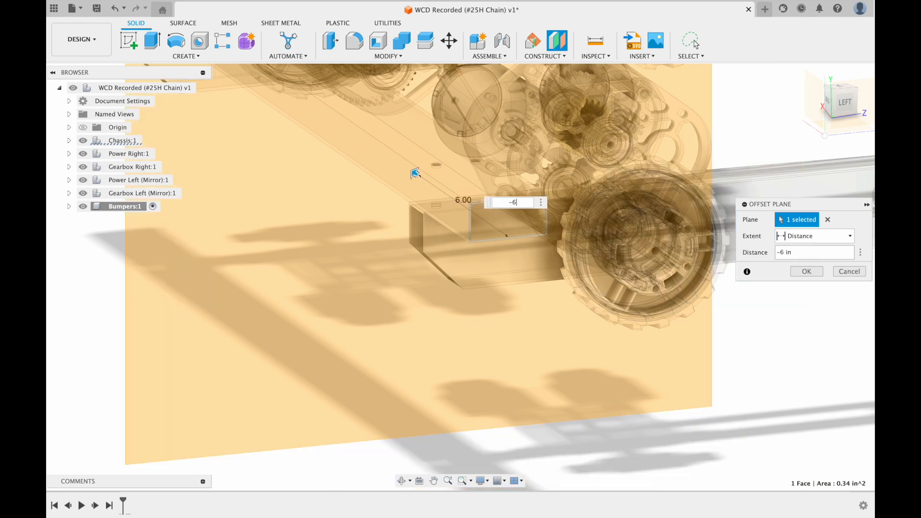
key("Return")
- Start a sketch on the new offset plane and activate the center-diameter Circle command
scroll(413, 295, "down", 10)
middle_click_drag(403, 274, 508, 322, "shift")
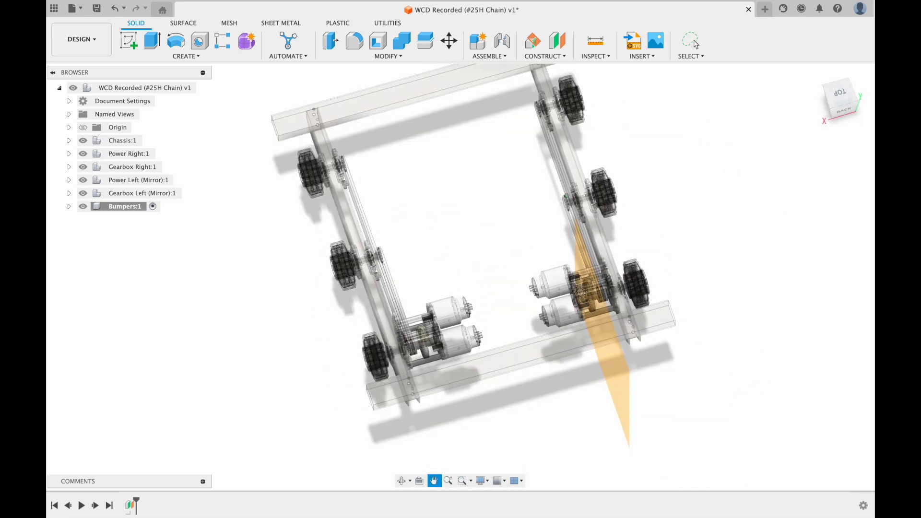
middle_click_drag(571, 289, 494, 325, "shift")
scroll(494, 325, "up", 5)
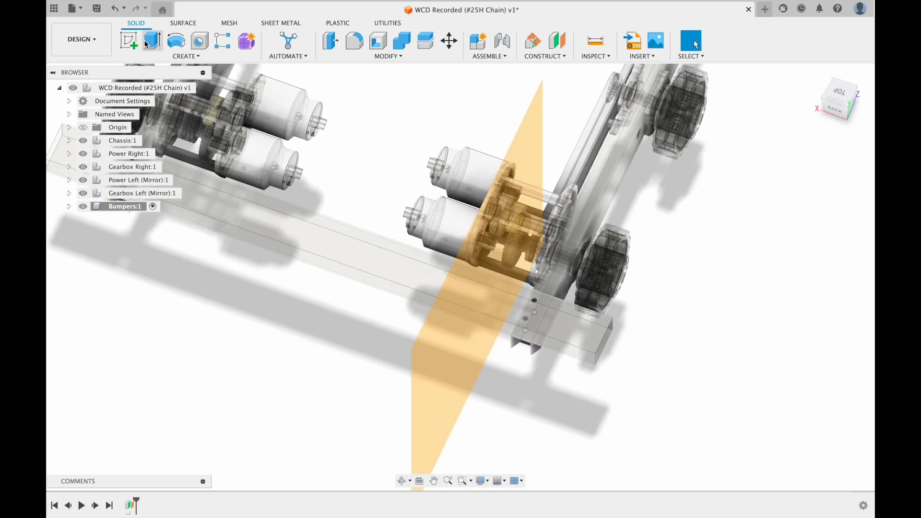
left_click(129, 41)
left_click(430, 346)
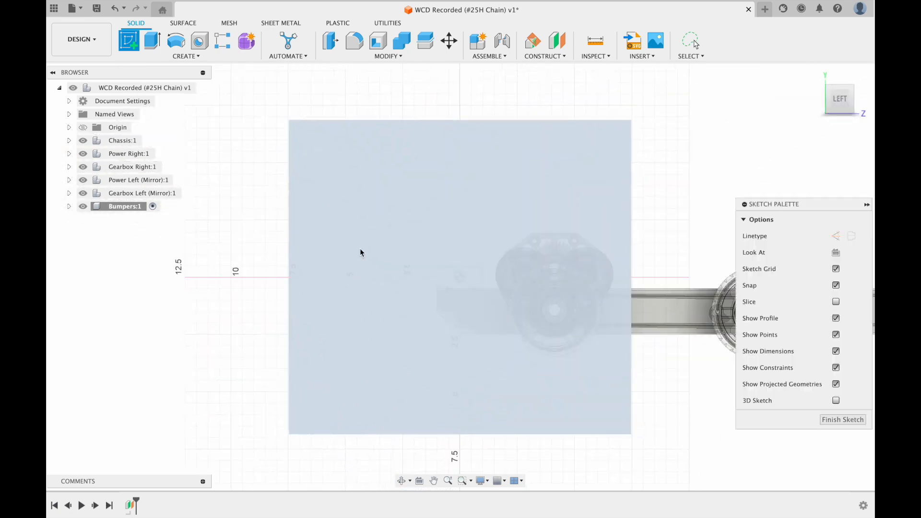
scroll(387, 190, "down", 1)
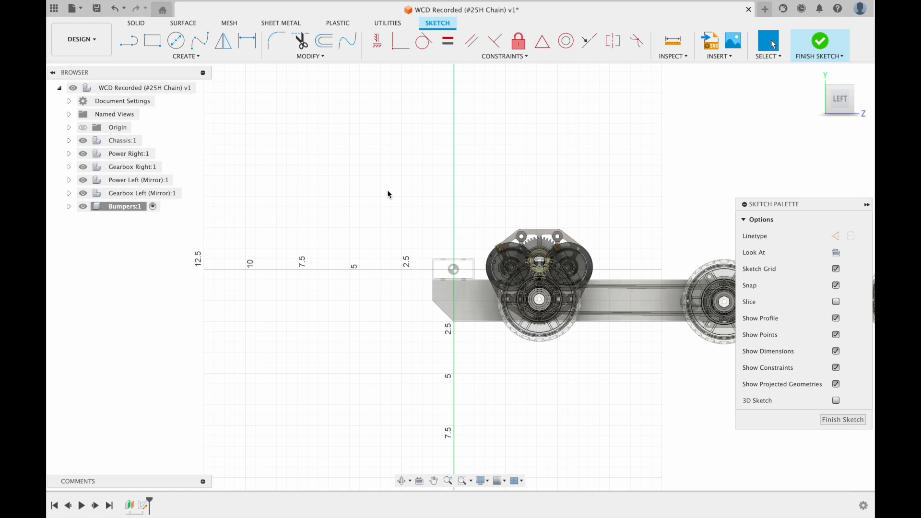
left_click(176, 41)
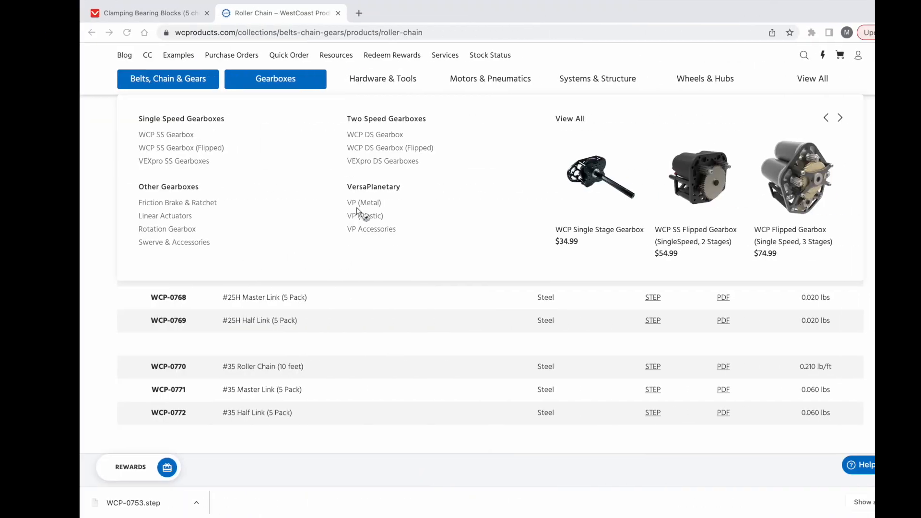
- Switch to the web browser and search for "pool noodle diameter", refining the query with "average", to find the typical size
left_click(322, 14)
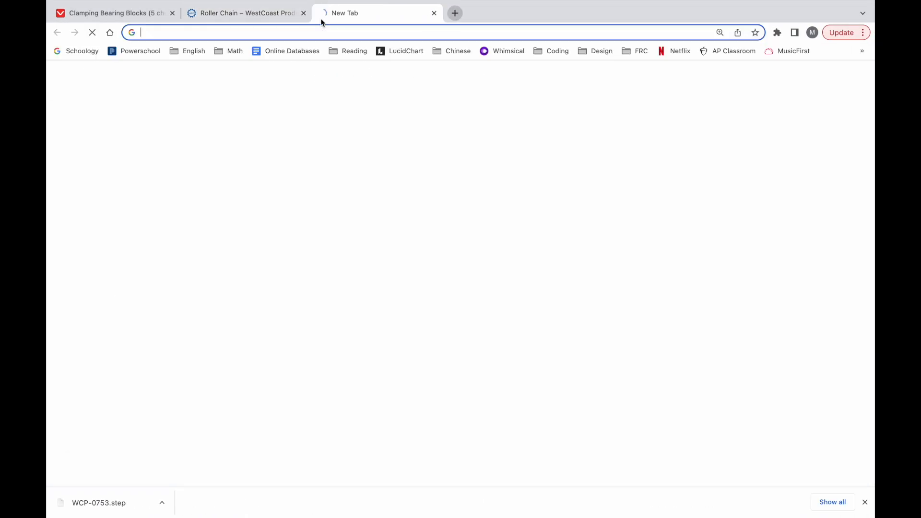
type("pool noodle diameter")
key("Return")
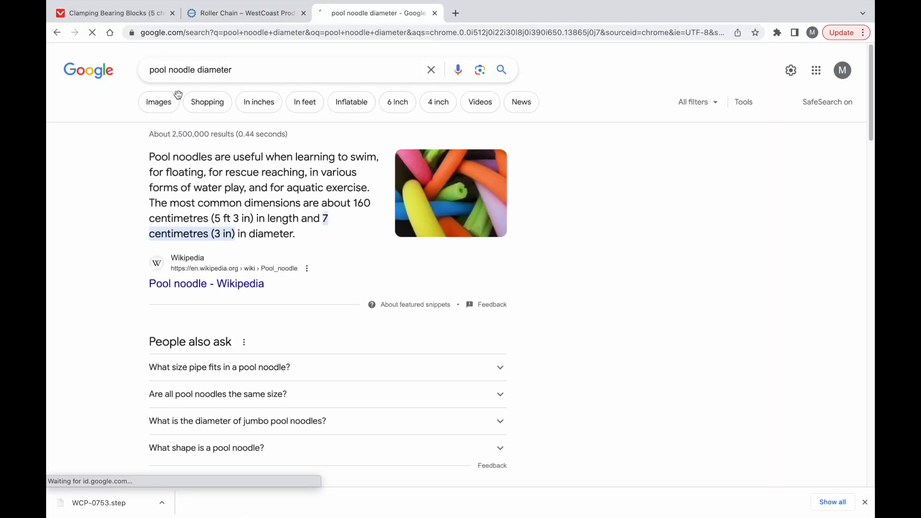
left_click(150, 70)
type("average")
key("Return")
left_click_drag(148, 157, 280, 159)
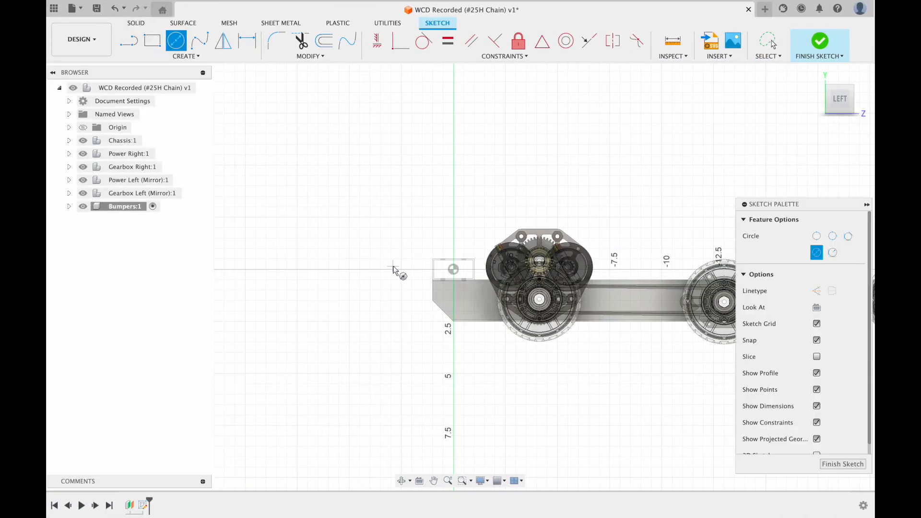
- Back in the Fusion sketch, draw a 2.5 in diameter circle just outside the end of the chassis
left_click(393, 267)
type("2.5")
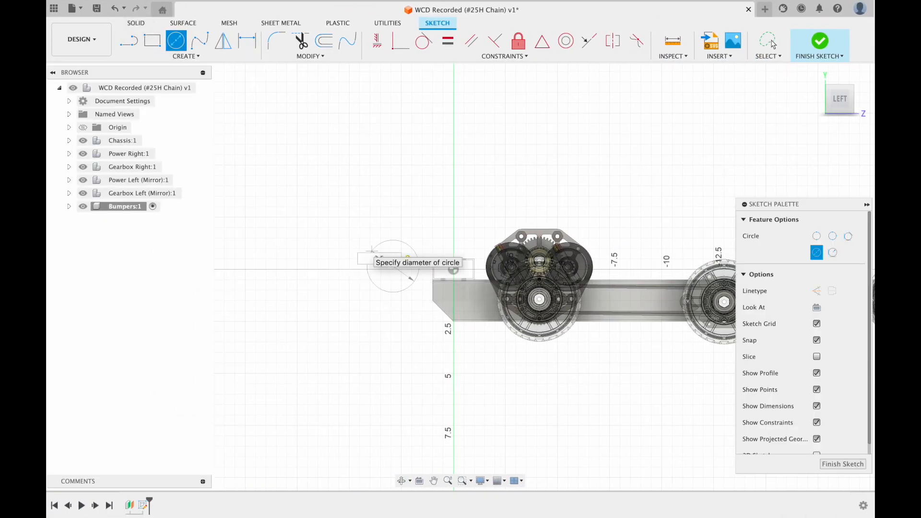
key("Return")
key("Escape")
scroll(376, 272, "up", 5)
- Sketch a second circle diagonally below the first and constrain the two circles to equal size
left_click(407, 311)
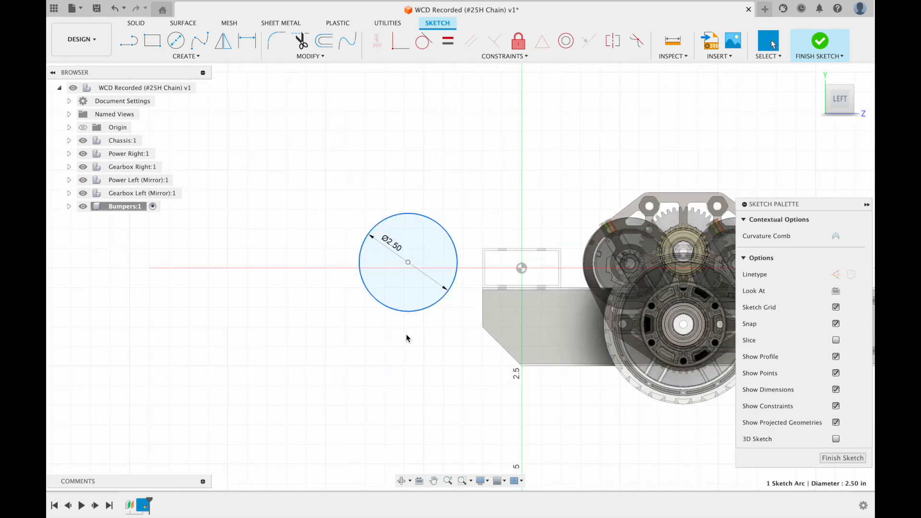
key("c")
left_click(267, 346)
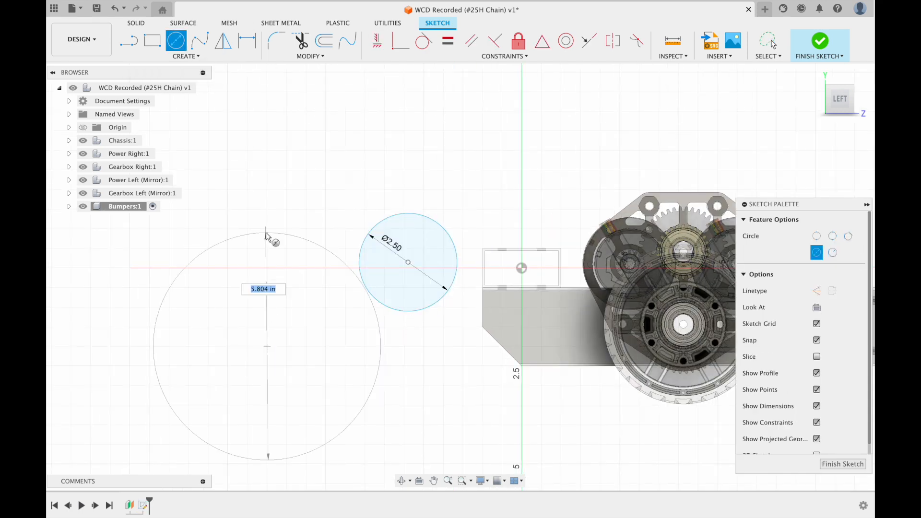
left_click(380, 366)
left_click(380, 364)
left_click(410, 310, "shift")
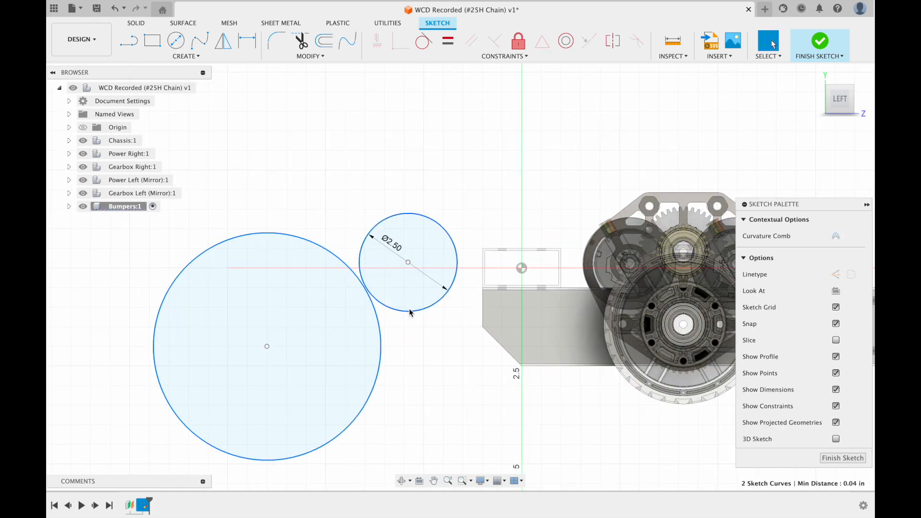
left_click(447, 40)
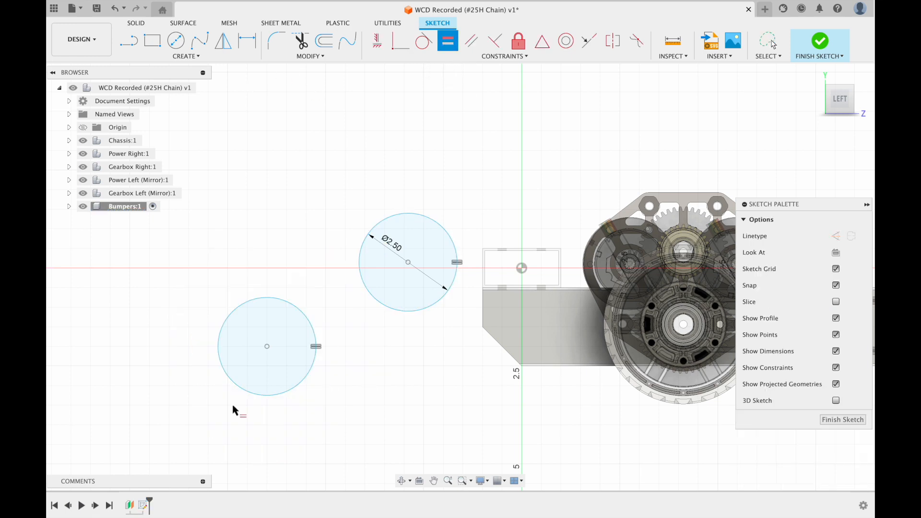
- Make the two equal circles tangent to each other
left_click(424, 41)
left_click(315, 334)
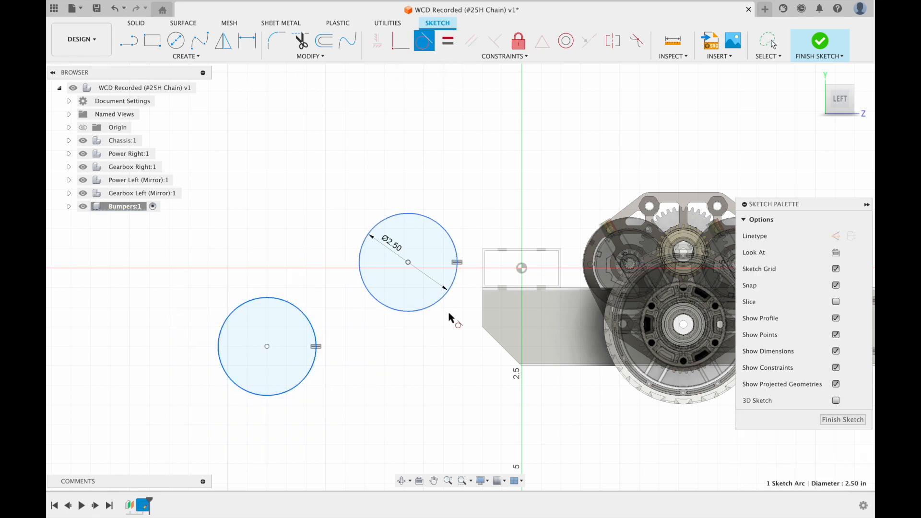
left_click(426, 311)
- Connect the centers of the two circles with a line and turn it into construction geometry
key("l")
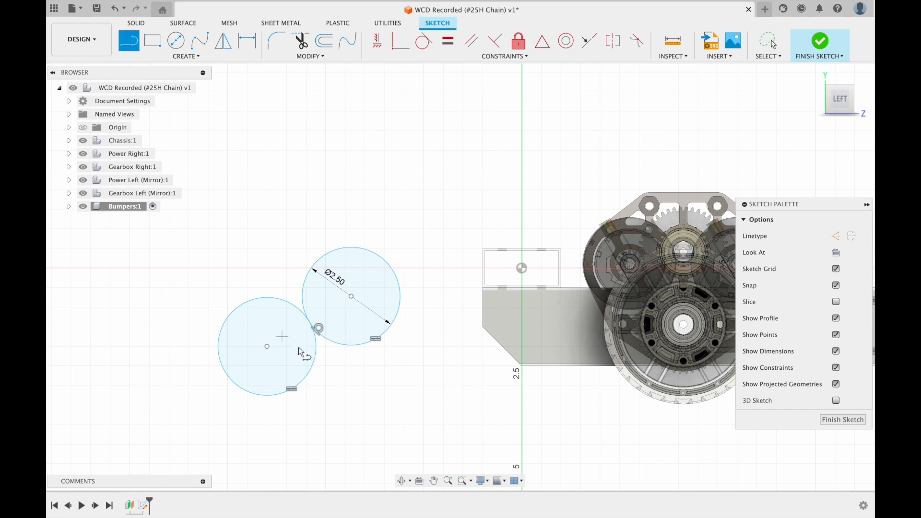
left_click(268, 346)
left_click(352, 296)
key("Escape")
key("x")
- Constrain the construction line between the circle centers to vertical and position the stacked circles in front of the chassis end
left_click_drag(399, 296, 377, 271)
left_click_drag(283, 339, 551, 375)
left_click(530, 284)
left_click(377, 41)
left_click_drag(476, 241, 356, 214)
- Draw a rectangle 5 in tall and 0.75 in wide between the circles and the chassis end
left_click(152, 40)
left_click(468, 169)
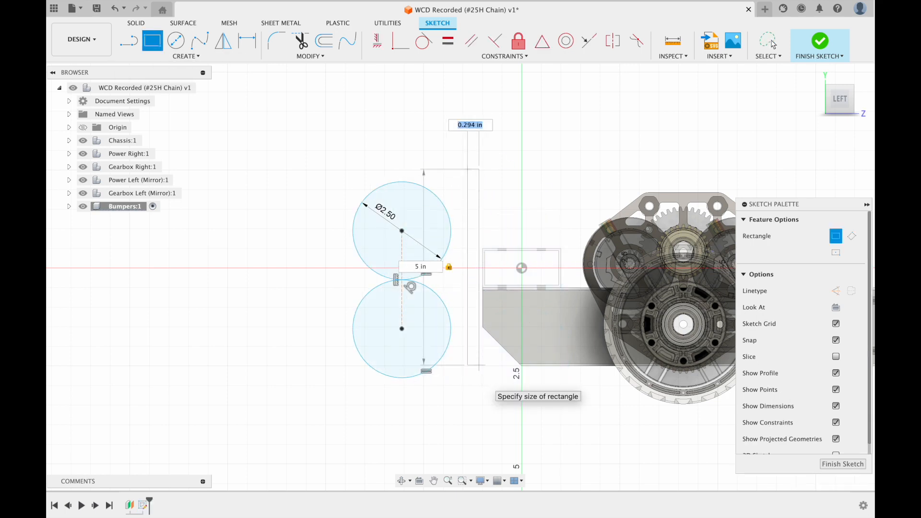
key("Tab")
key("Return")
key("Escape")
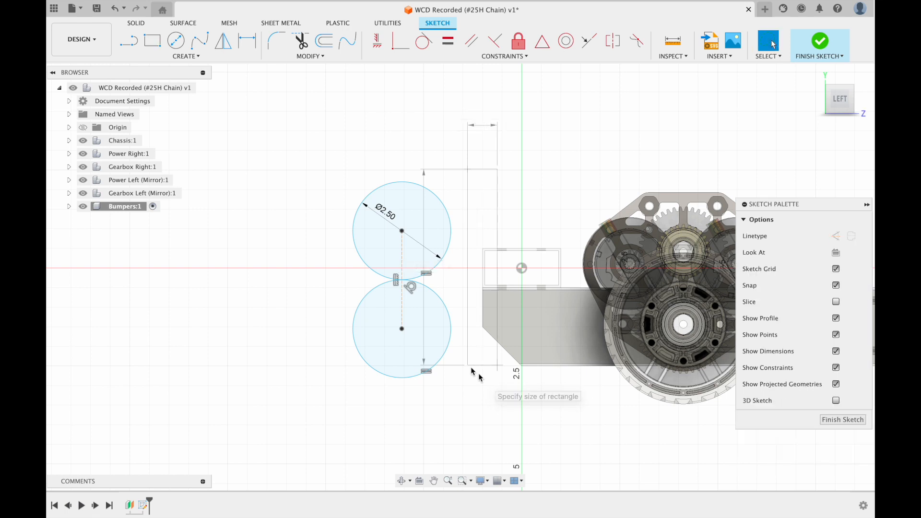
- Make the rectangle's chassis-side edge collinear with the vertical end edge of the chassis rail
left_click(472, 224)
left_click_drag(469, 223, 489, 285)
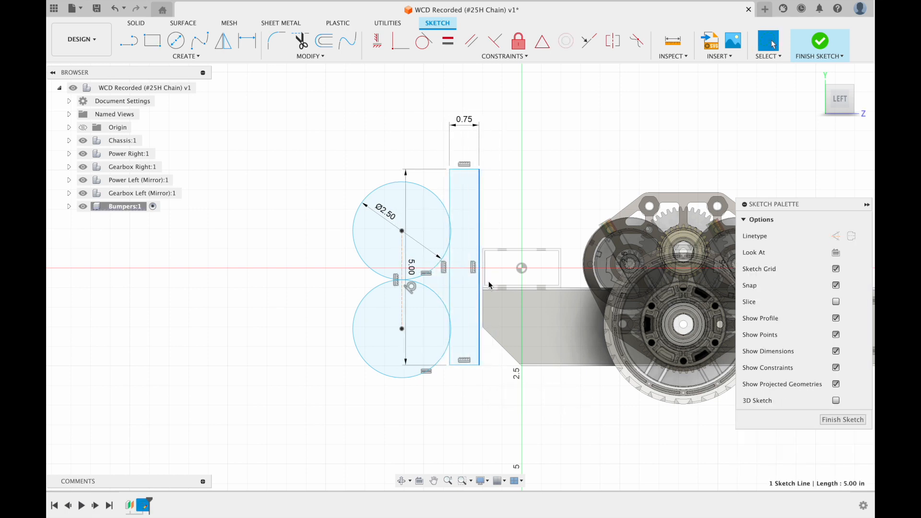
left_click(484, 317)
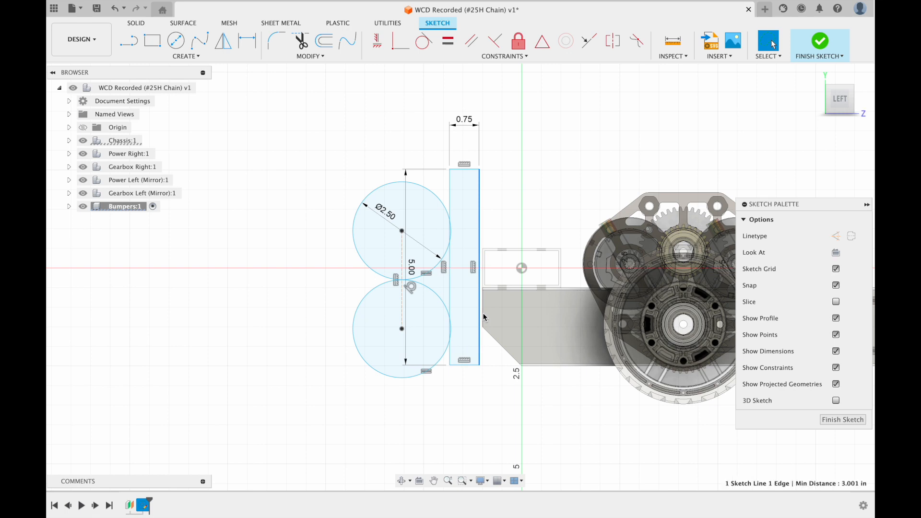
left_click(588, 48)
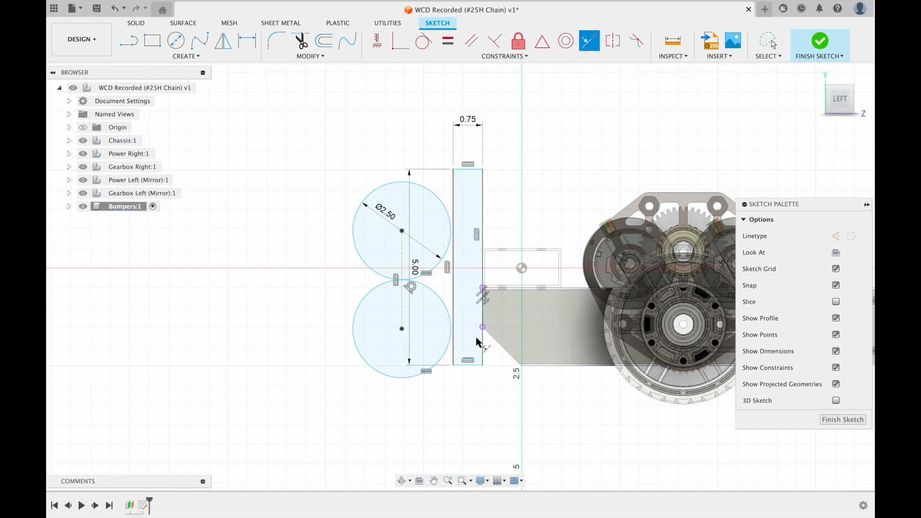
- Move the rectangle down and dimension its bottom edge 1 in below the chassis rail's lower edge
mouse_move(474, 368)
left_mouse_down()
mouse_move(480, 449)
mouse_move(490, 445)
left_mouse_up()
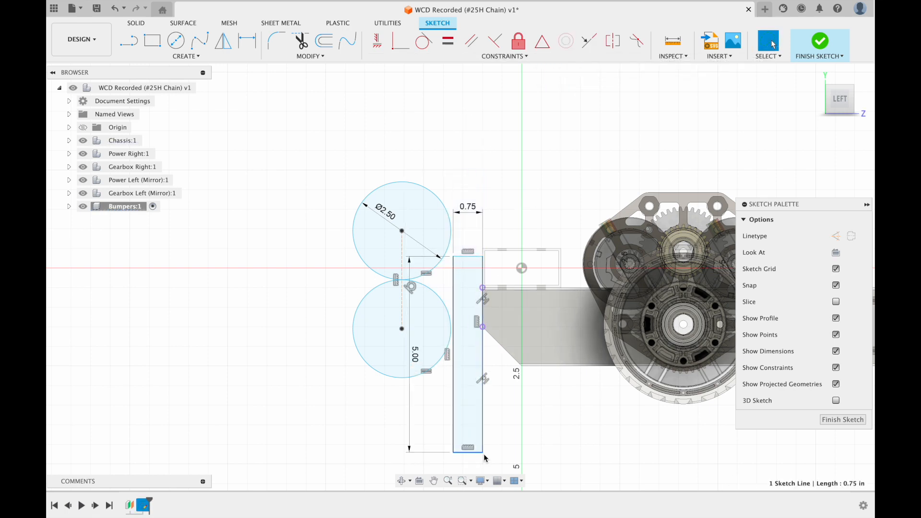
key("d")
left_click(523, 367)
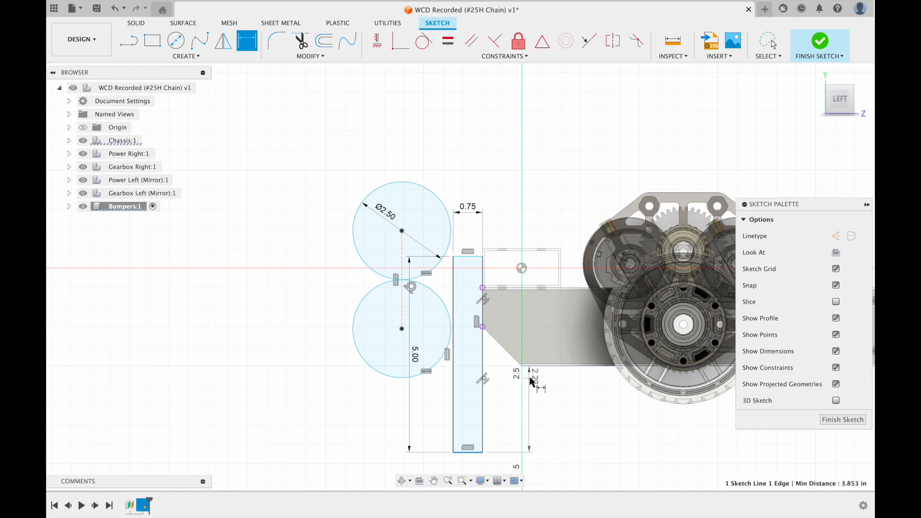
left_click(530, 384)
key("Return")
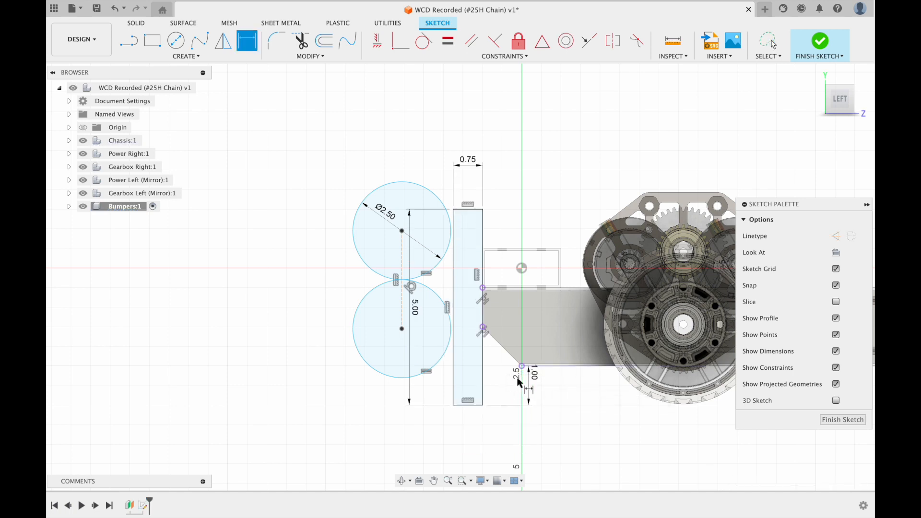
key("Escape")
- Set the distance between the rectangle's bottom edge and the rail's lower edge to 0.5 in
double_click(534, 375)
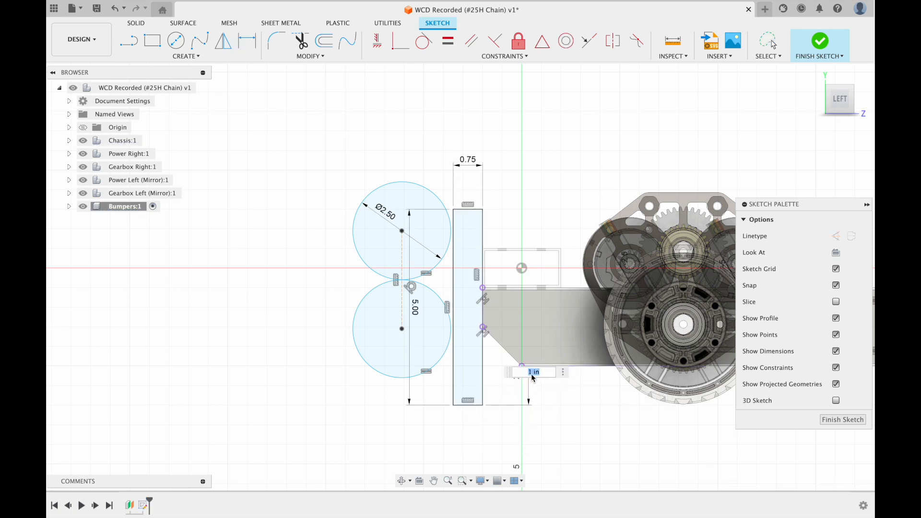
type("0.5")
key("Return")
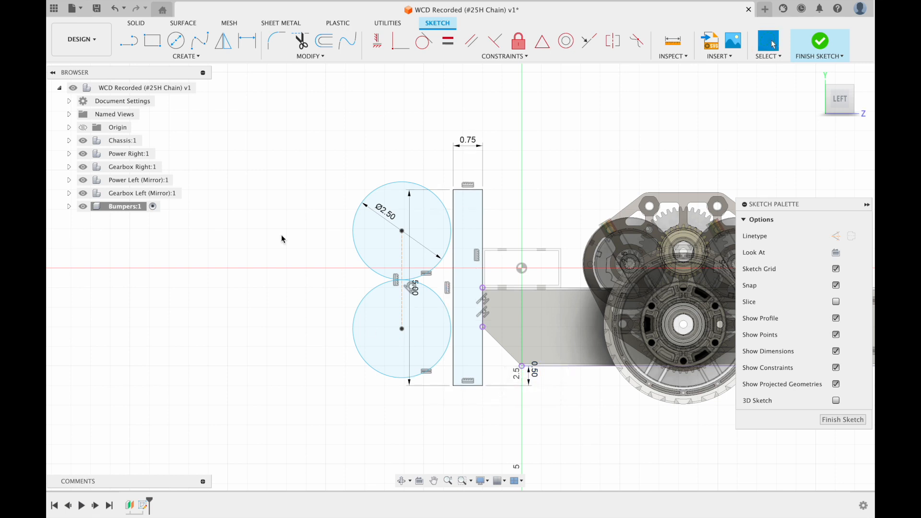
- Sketch a line above the upper circle and another about 1.97 in long below the lower circle, both reaching toward the rectangle
mouse_move(444, 251)
left_mouse_down()
mouse_move(445, 268)
mouse_move(424, 274)
left_mouse_up()
key("l")
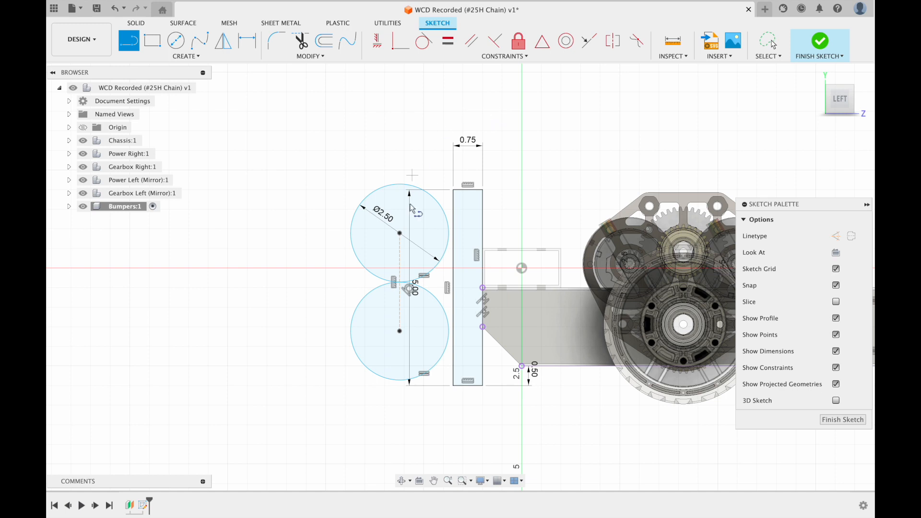
left_click(385, 169)
left_click(474, 172)
key("Escape")
key("l")
left_click(391, 398)
left_click(466, 409)
key("Escape")
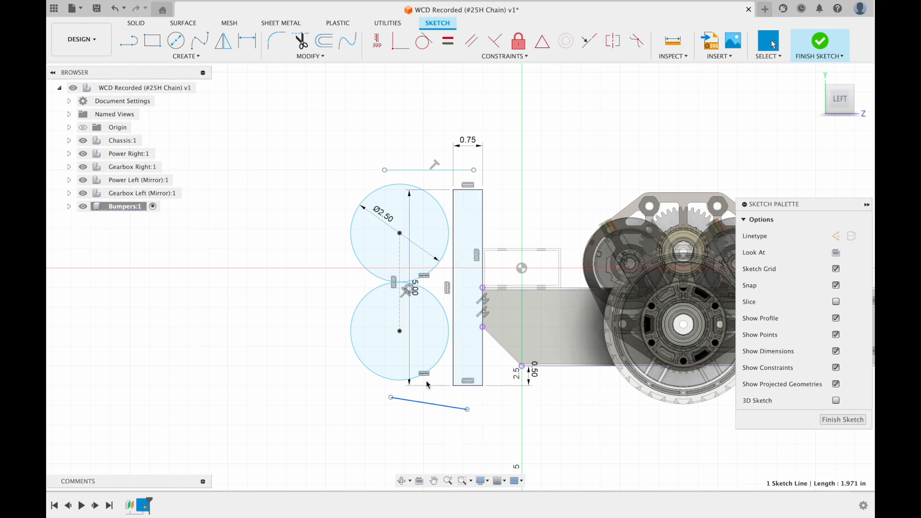
- Make the lower line tangent to the lower circle and the upper line tangent to the upper circle
left_click(397, 382, "shift")
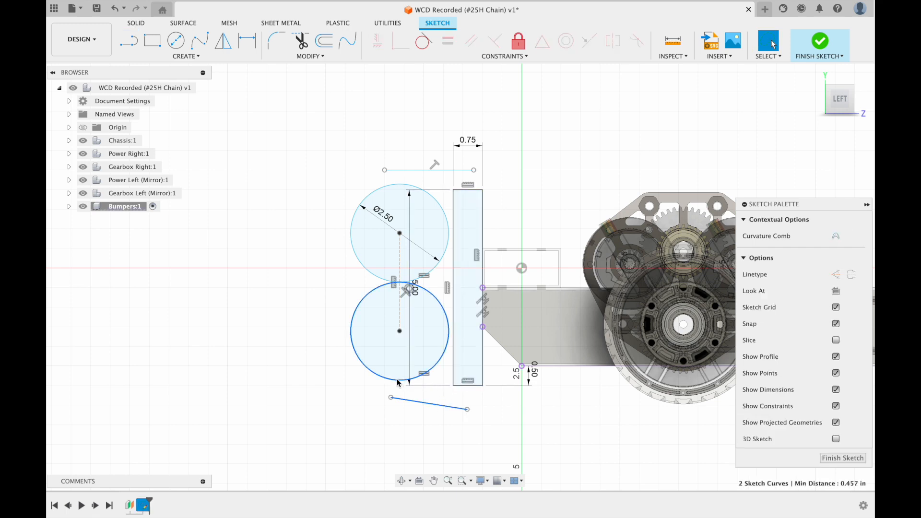
left_click(423, 42)
left_click(408, 202)
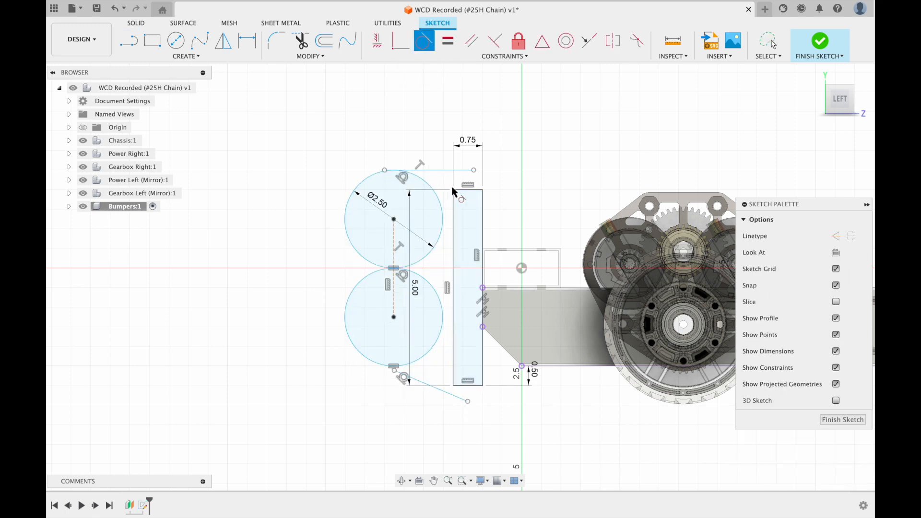
- Make the upper line collinear with the rectangle's top edge and the lower line collinear with its bottom edge
key("Escape")
left_click(464, 192, "shift")
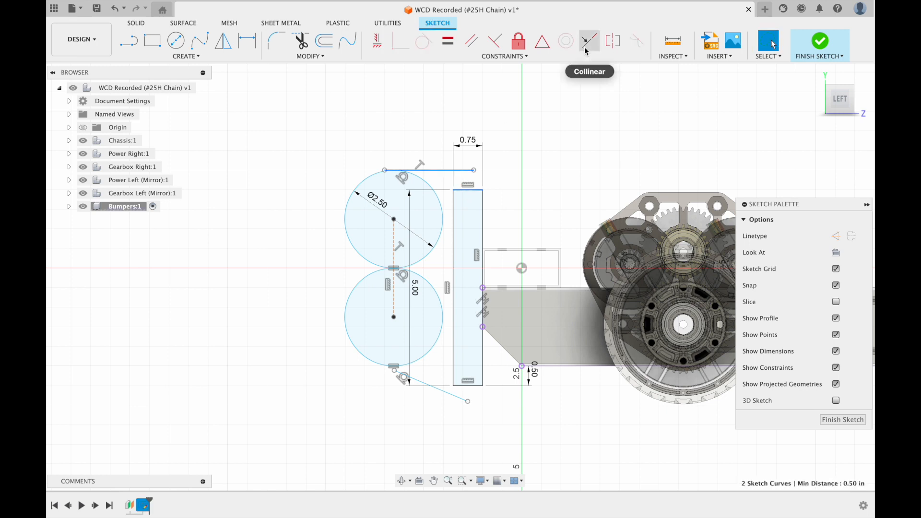
left_click(589, 42)
left_click(452, 415)
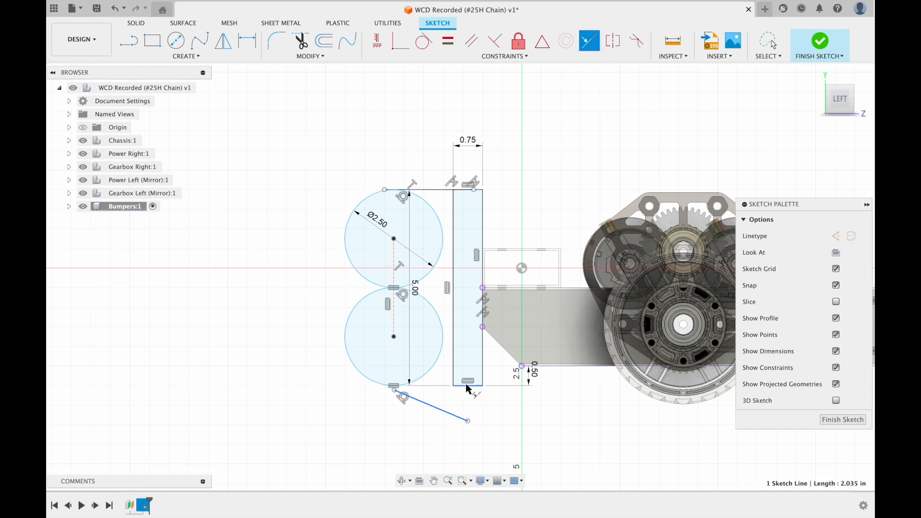
left_click(472, 387)
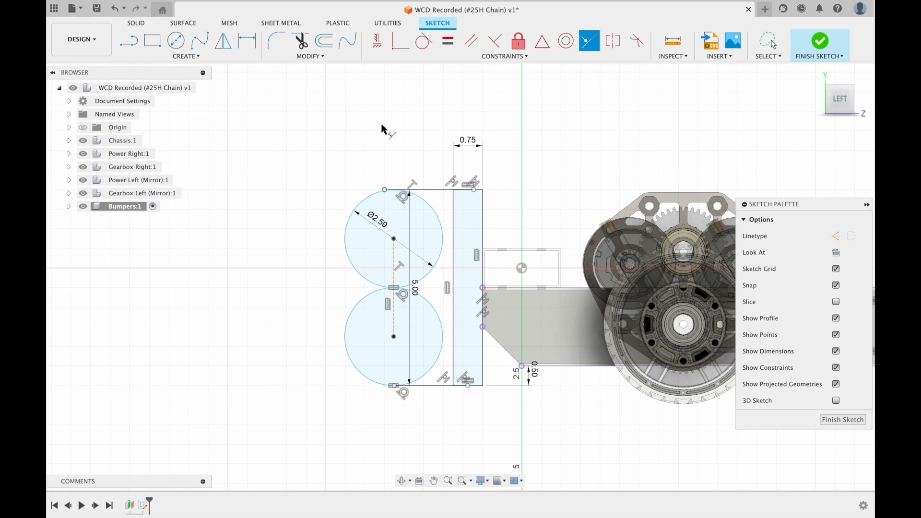
key("Escape")
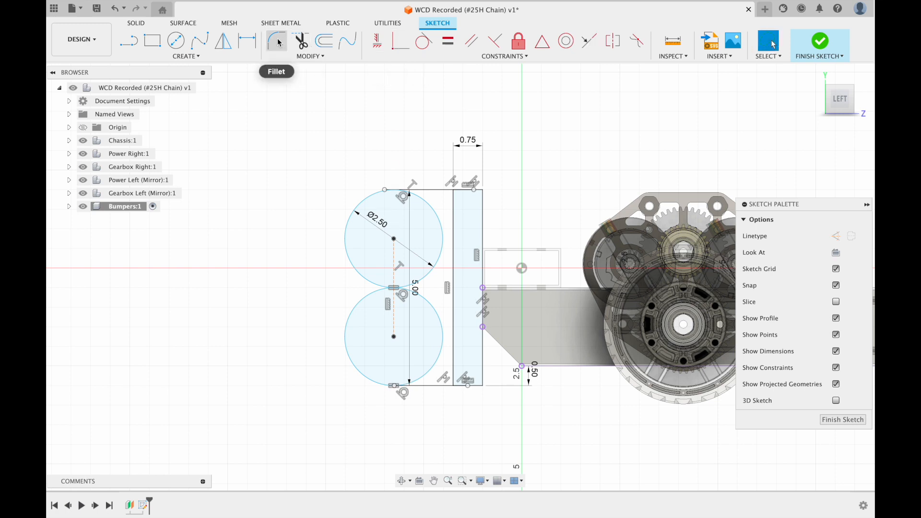
- Make the upper circle tangent to the rectangle's vertical edge that faces the circles
left_click(442, 254)
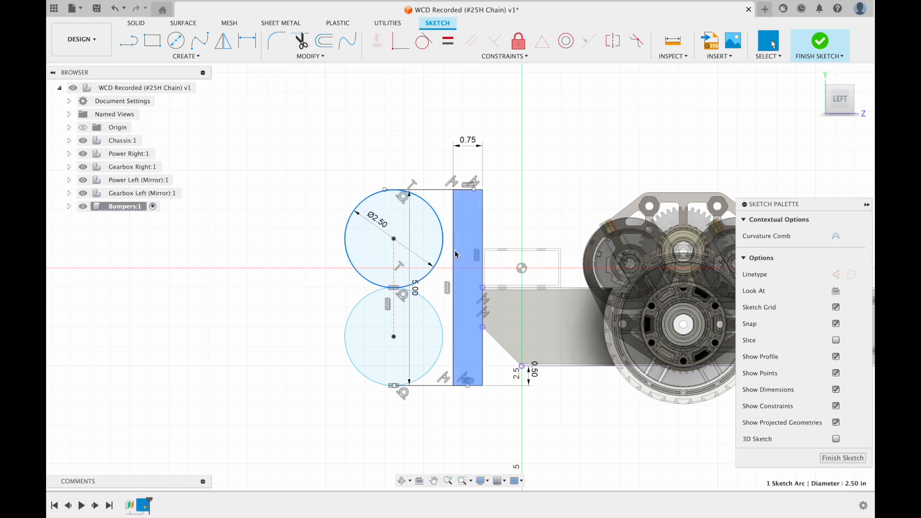
left_click(454, 269, "shift")
left_click(423, 41)
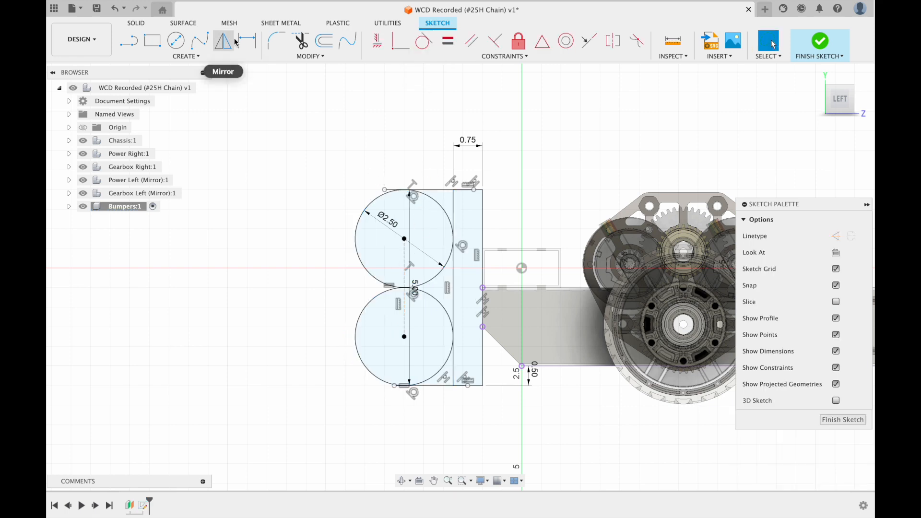
- Trim the ends of the upper and lower lines that overhang past their tangent points on the circles
left_click(298, 43)
left_click(392, 190)
left_click(398, 386)
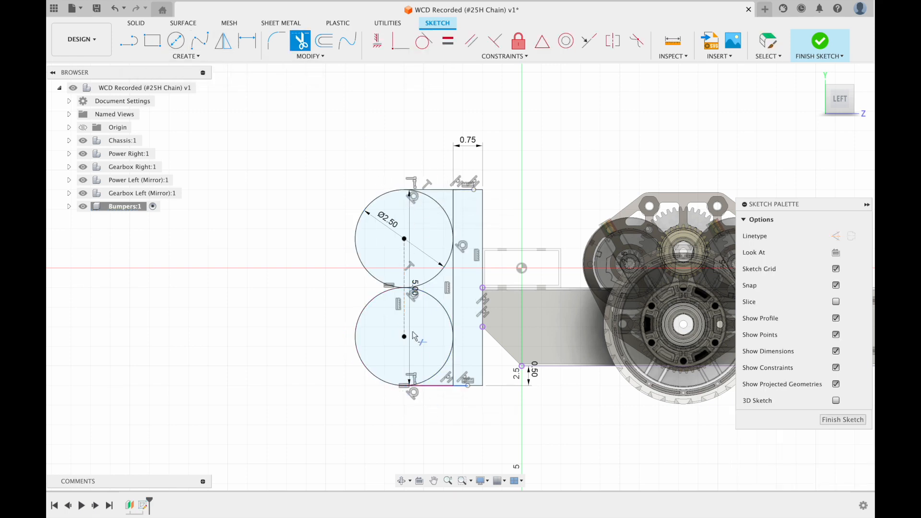
key("Escape")
- Draw a vertical line joining the outer sides of both circles and make it tangent to the upper circle
key("l")
left_click(356, 239)
left_click(356, 336)
key("Escape")
left_click(361, 211)
left_click(424, 43)
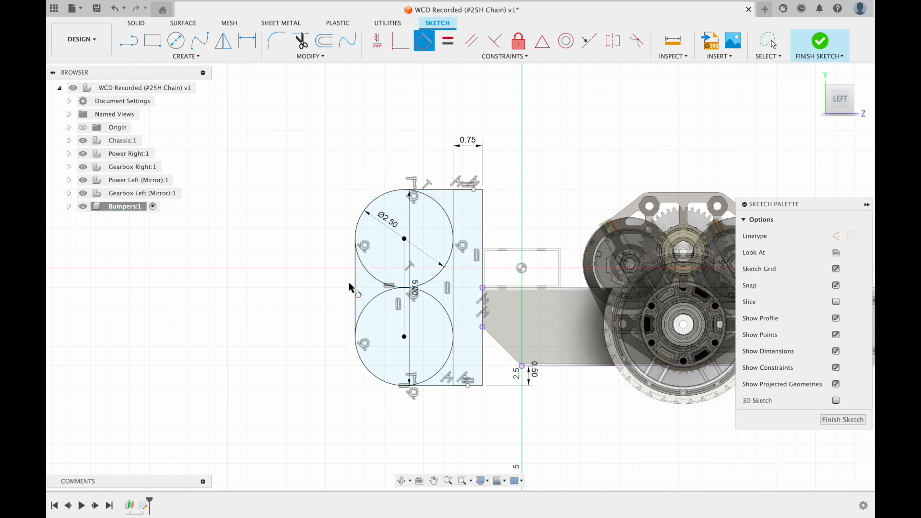
key("Escape")
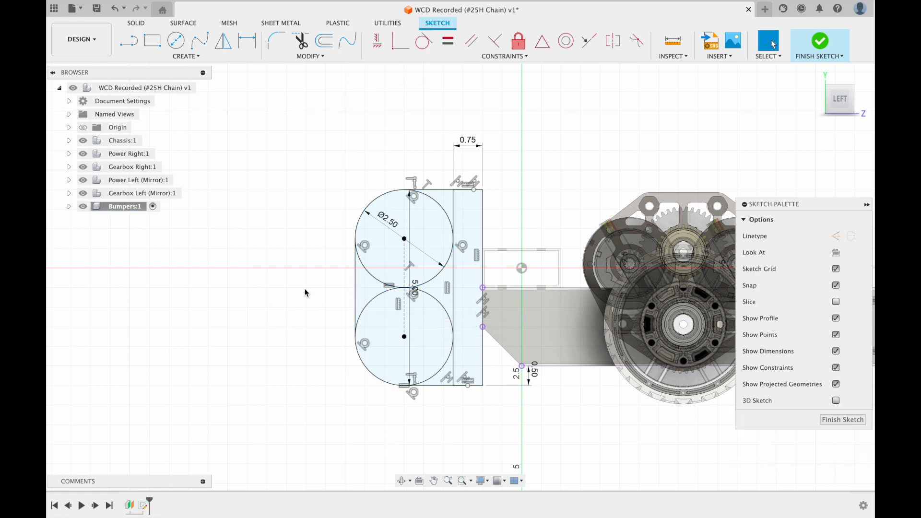
- Finish the bumper cross-section sketch
scroll(370, 294, "up", 5)
scroll(422, 190, "down", 6)
middle_click_drag(423, 189, 504, 263, "shift")
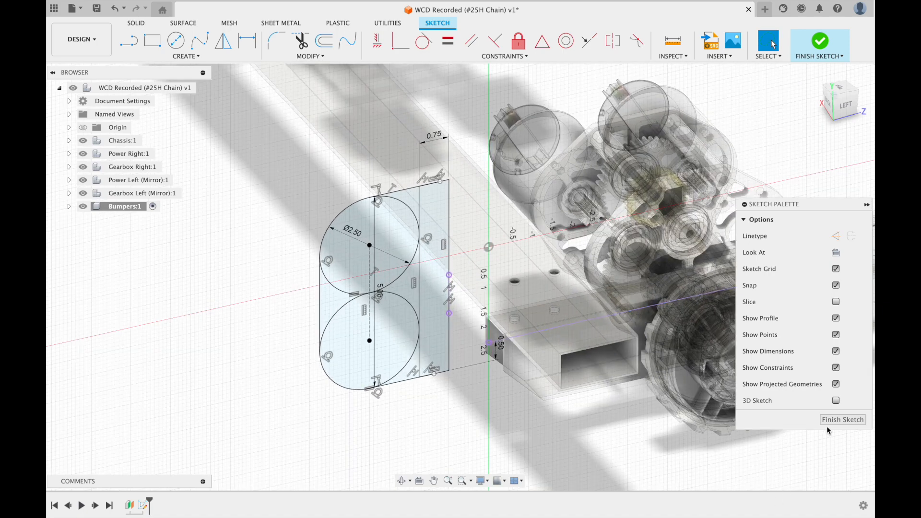
left_click(867, 423)
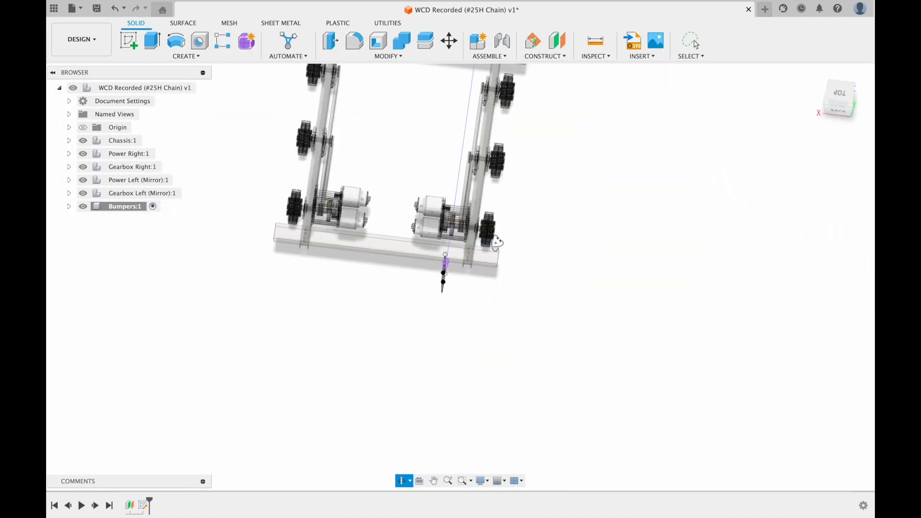
left_click(186, 57)
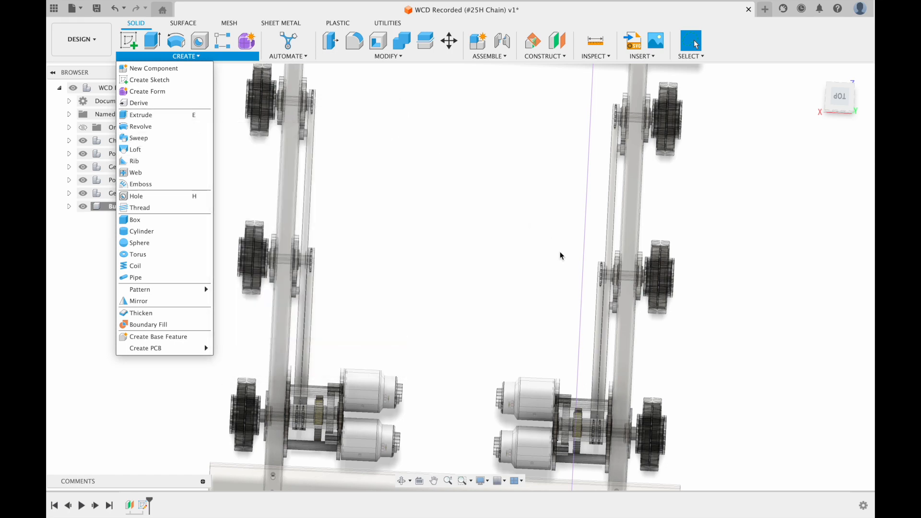
scroll(532, 309, "down", 5)
mouse_move(531, 308)
middle_mouse_down("shift")
mouse_move(489, 290)
mouse_move(451, 312)
middle_mouse_up("shift")
scroll(393, 354, "up", 5)
middle_click_drag(393, 353, 338, 267, "shift")
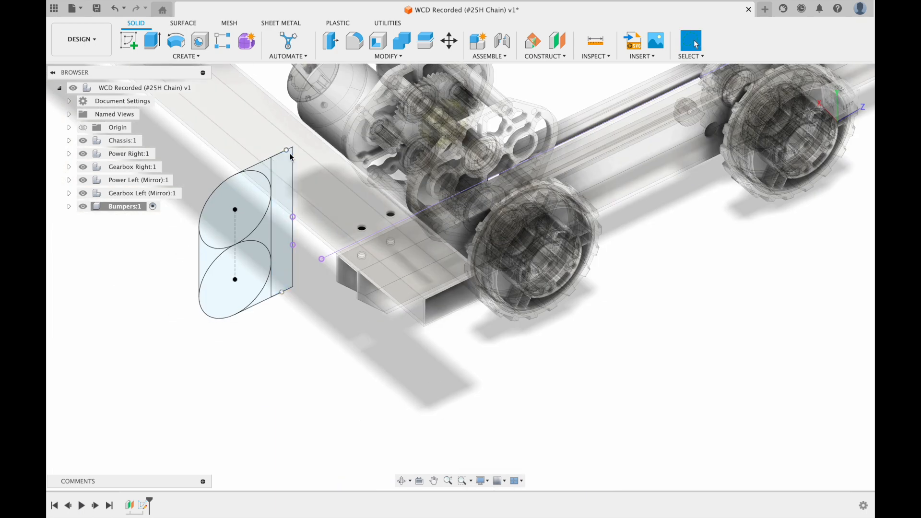
scroll(444, 185, "down", 5)
middle_click_drag(473, 150, 567, 280)
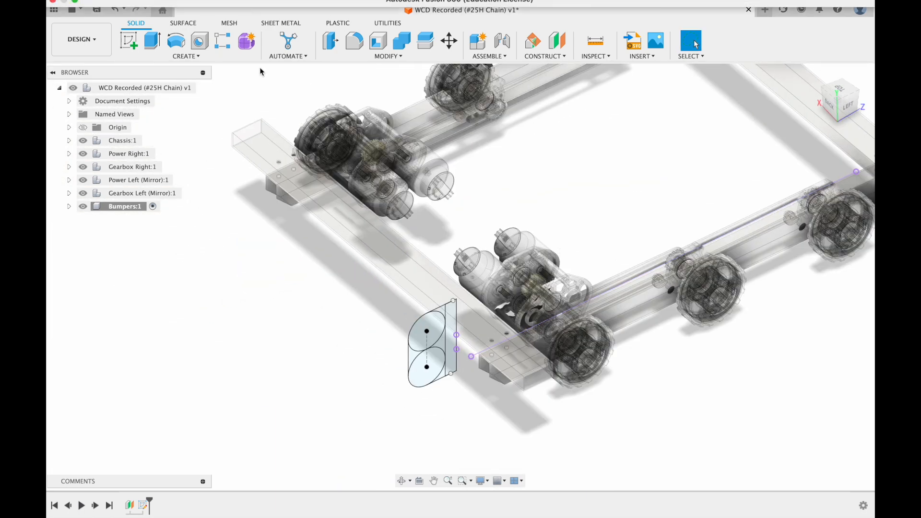
left_click(138, 45)
key("Escape")
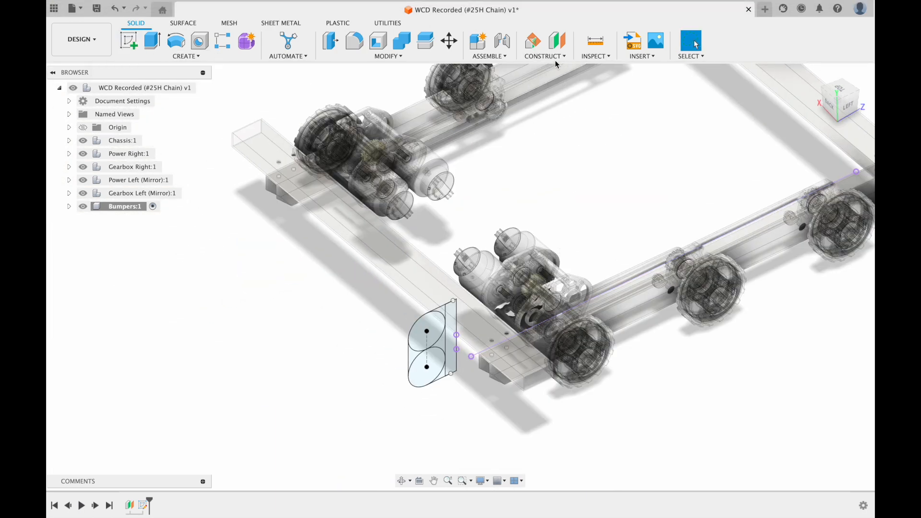
- Create a construction plane offset 4.5 in above the horizontal XZ origin plane
left_click(557, 41)
scroll(597, 127, "down", 3)
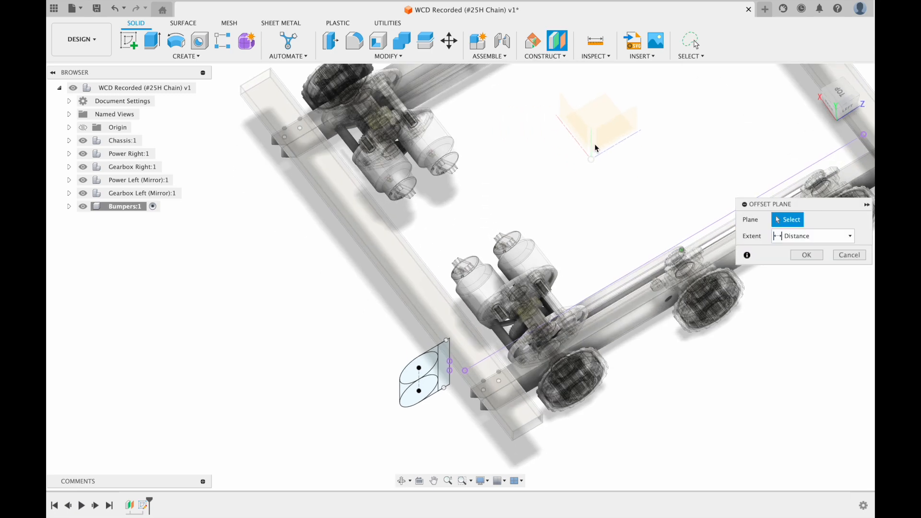
left_click(602, 110)
scroll(608, 307, "down", 3)
middle_click_drag(609, 309, 614, 301, "shift")
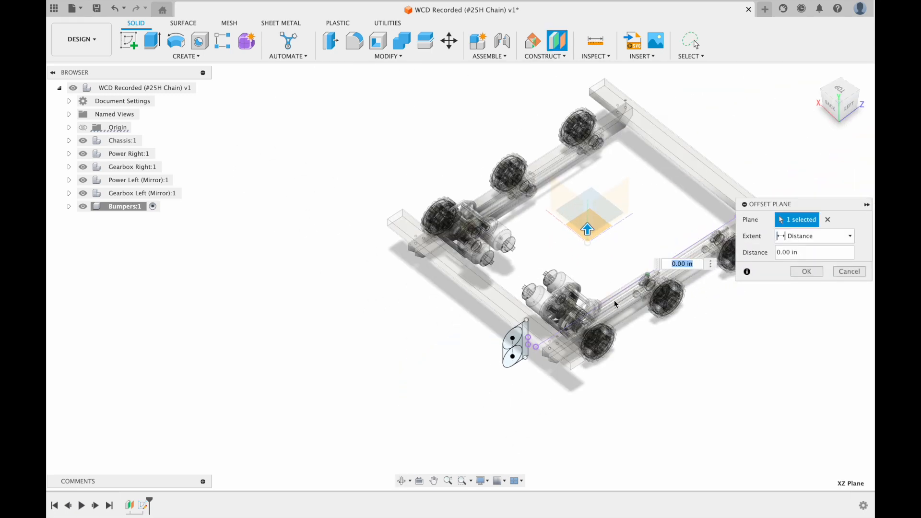
type("4.5")
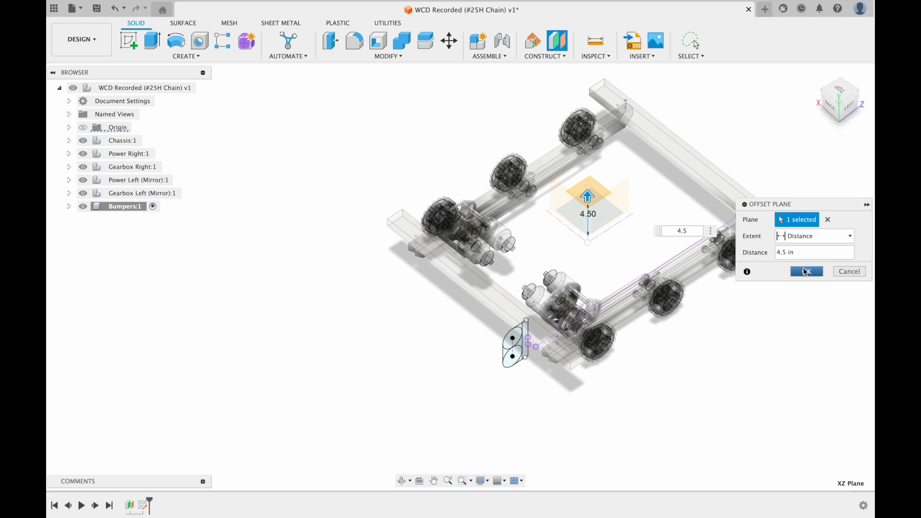
key("Return")
- Start a sketch on the new offset plane above the chassis
scroll(568, 219, "up", 4)
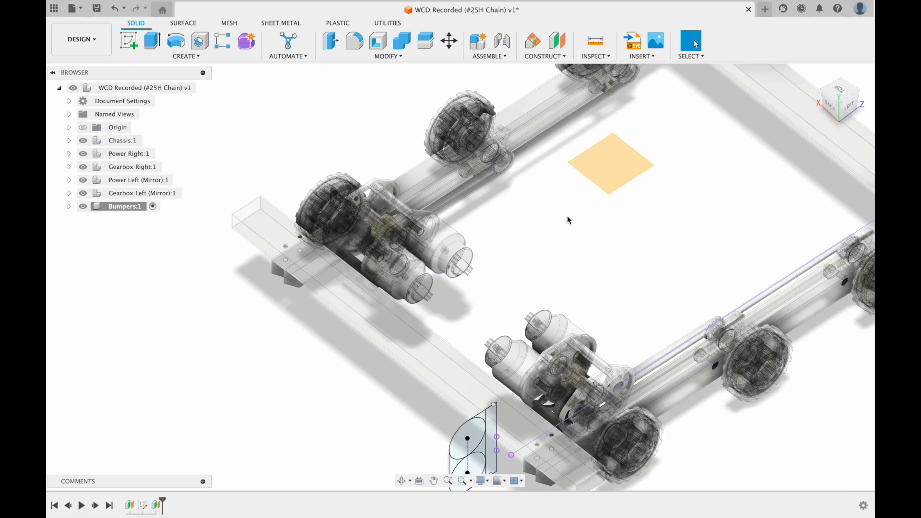
left_click(126, 35)
left_click(592, 230)
middle_click_drag(591, 425, 582, 219)
scroll(578, 283, "up", 4)
mouse_move(553, 348)
middle_mouse_down()
mouse_move(531, 304)
mouse_move(432, 248)
middle_mouse_up()
scroll(472, 276, "up", 5)
mouse_move(483, 346)
middle_mouse_down("shift")
mouse_move(446, 323)
mouse_move(565, 261)
mouse_move(405, 194)
middle_mouse_up("shift")
scroll(405, 194, "up", 3)
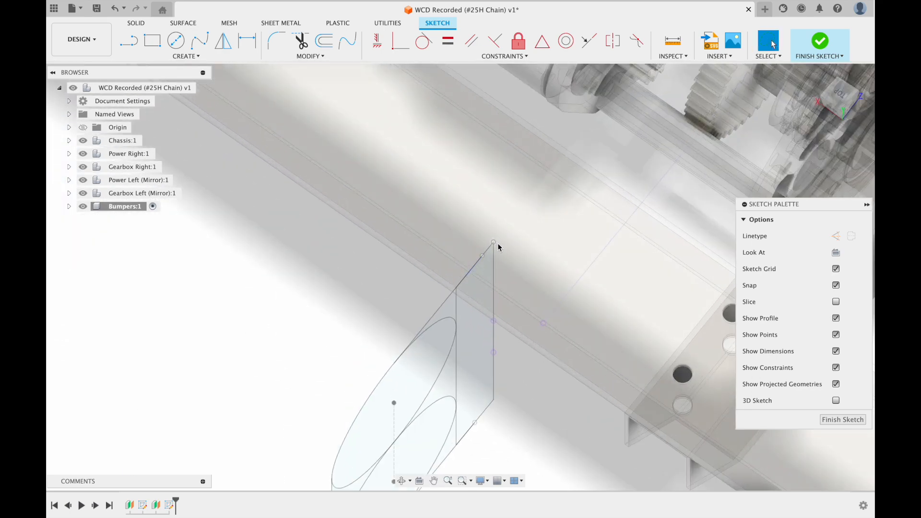
- Draw a 6 in line from the backing board profile's upper inner corner outward along the back rail
left_click(496, 243)
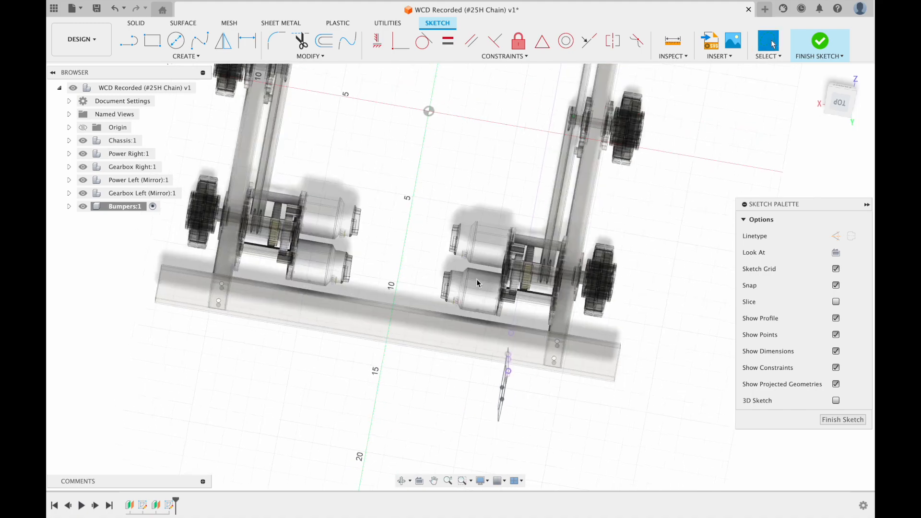
middle_click_drag(477, 284, 470, 235)
key("l")
middle_click_drag(508, 312, 453, 244, "shift")
left_click(451, 242)
type("6")
key("Return")
- Draw a line about 28 in long from the outer end of the 6 in line along the chassis side to the front rail
left_click(840, 91)
scroll(582, 261, "down", 5)
key("l")
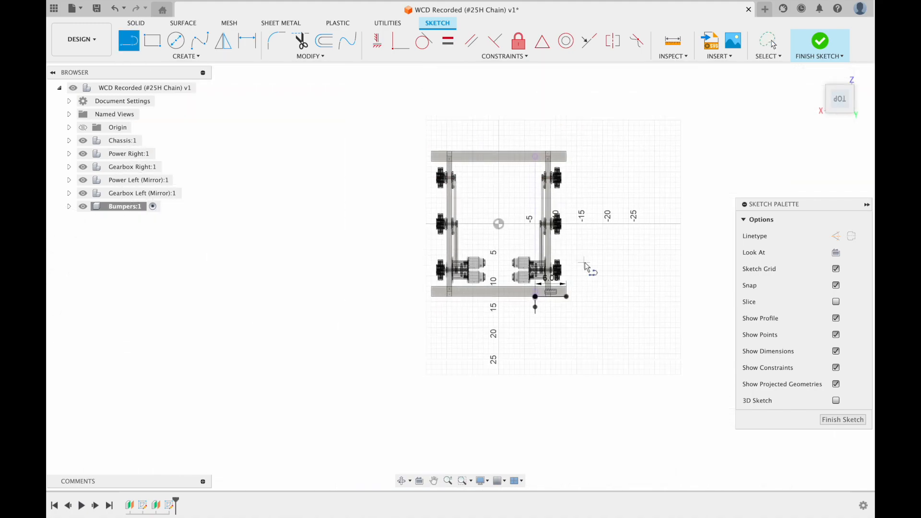
left_click(566, 297)
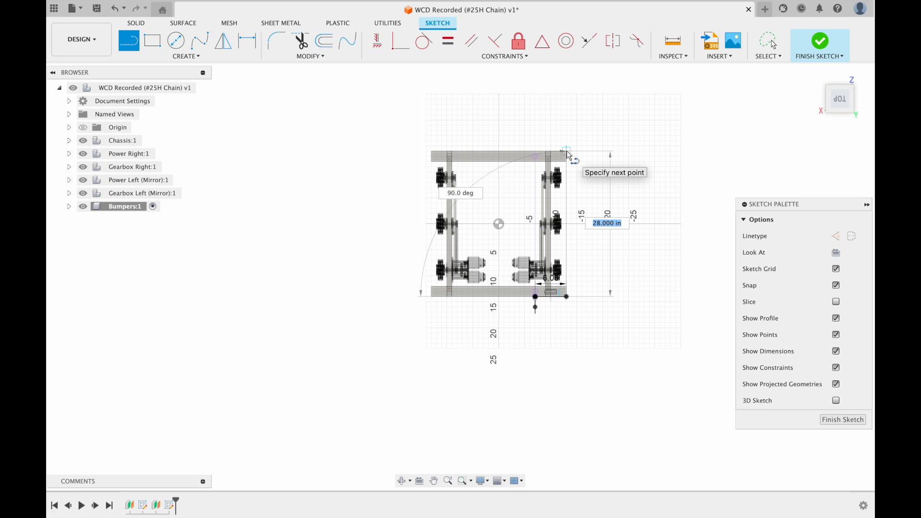
left_click(567, 152)
key("Escape")
- Extend the path inward along the front rail with a line dimensioned 6 in long
key("d")
left_click(555, 138)
type("6")
key("Return")
key("Escape")
- Dimension the long side line of the path to 28 in and finish the sketch
scroll(523, 167, "up", 5)
left_click_drag(544, 142, 551, 118)
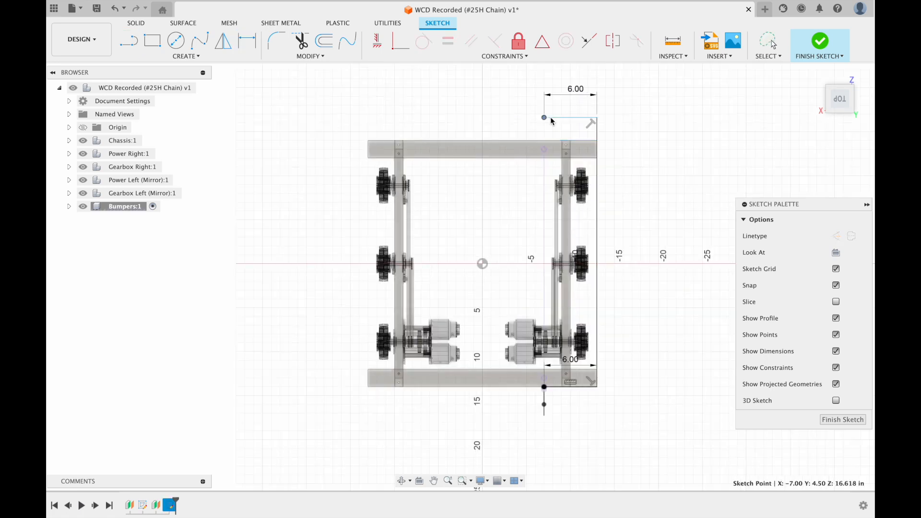
key("d")
left_click(598, 236)
left_click(620, 234)
key("Return")
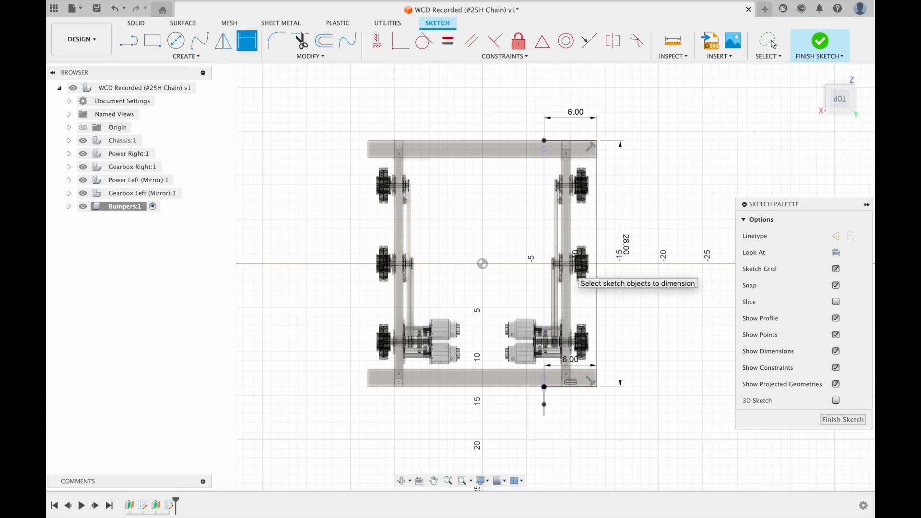
key("Escape")
scroll(562, 307, "down", 2)
left_click(843, 419)
scroll(547, 387, "up", 5)
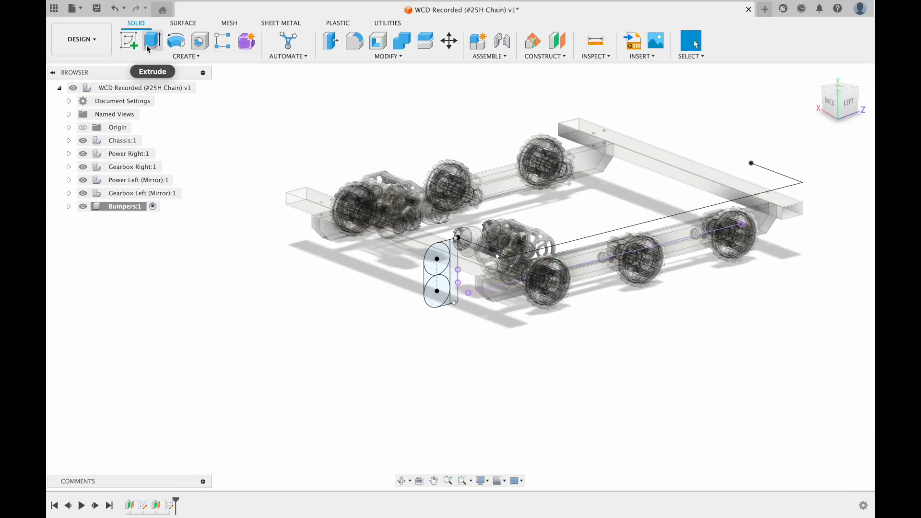
- Sweep the six pool noodle profile regions along the U-shaped path as a new body, leaving out the backing board
left_click(186, 56)
left_click(138, 139)
scroll(444, 270, "up", 8)
left_click(425, 277)
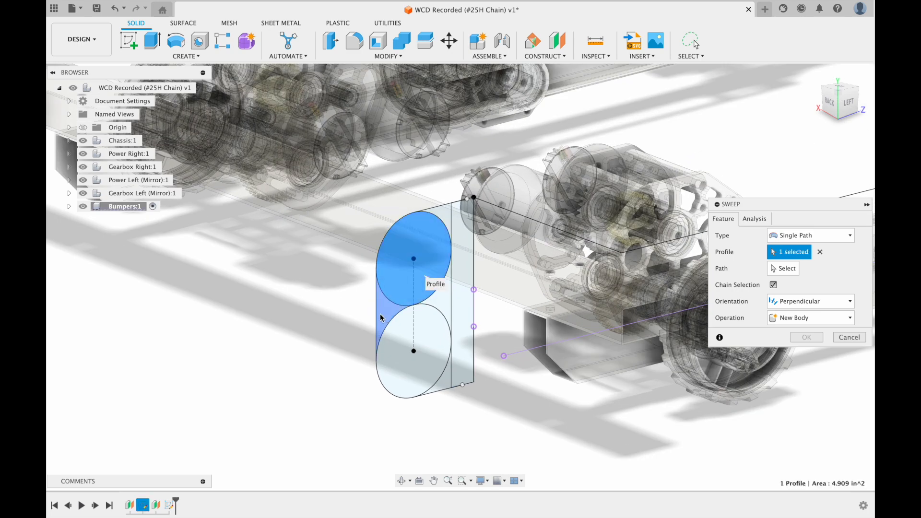
left_click(448, 311)
left_click(443, 351)
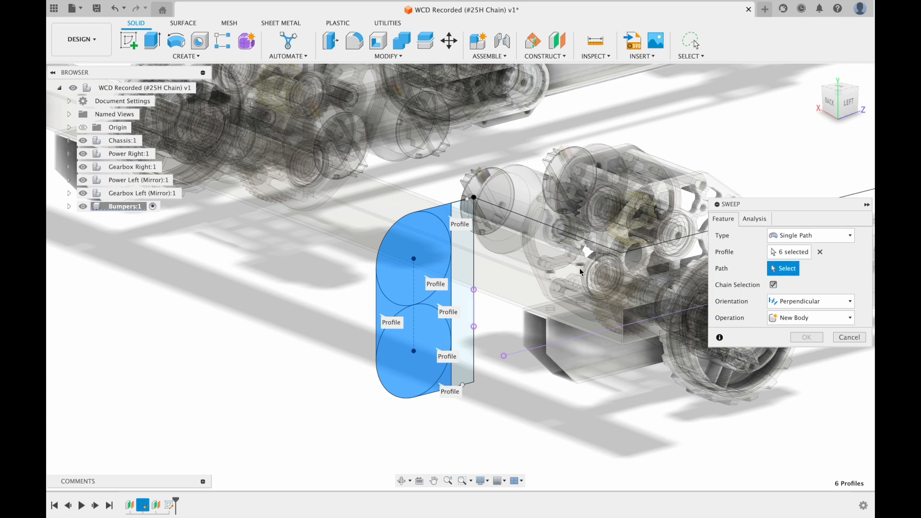
left_click(581, 243)
scroll(419, 335, "down", 5)
middle_click_drag(419, 335, 571, 359, "shift")
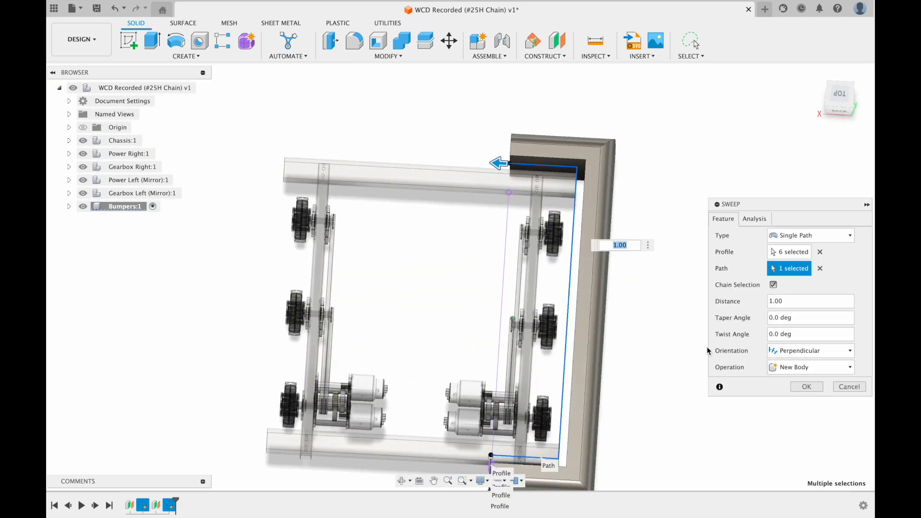
left_click(806, 387)
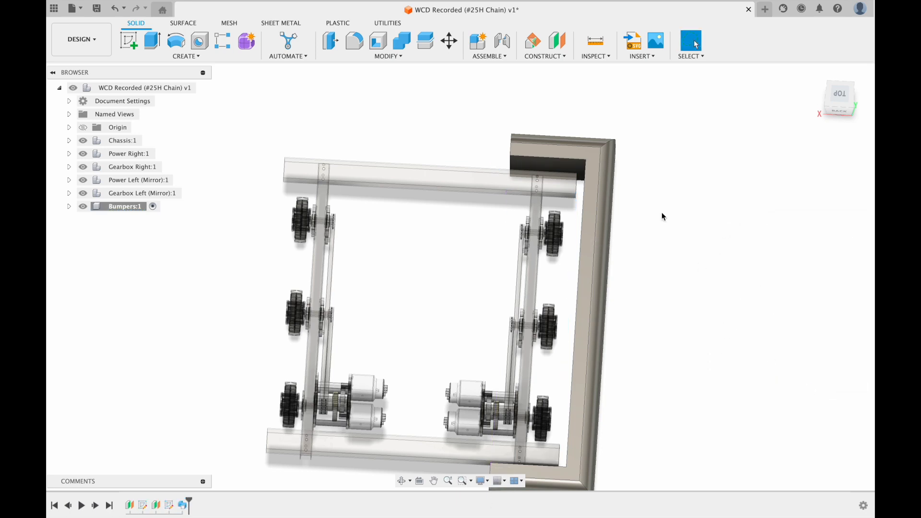
- Start a new sketch on the horizontal origin plane
scroll(555, 174, "up", 6)
scroll(535, 184, "down", 4)
middle_click_drag(535, 183, 337, 258, "shift")
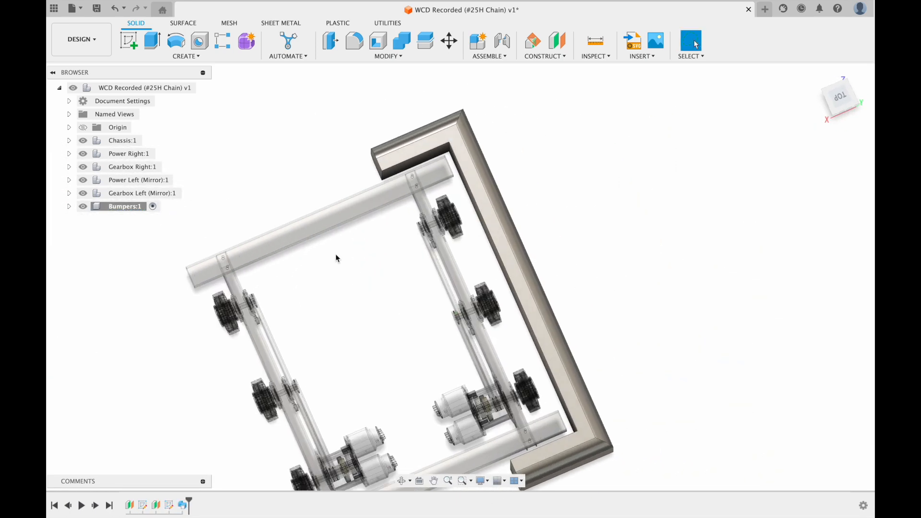
left_click(134, 43)
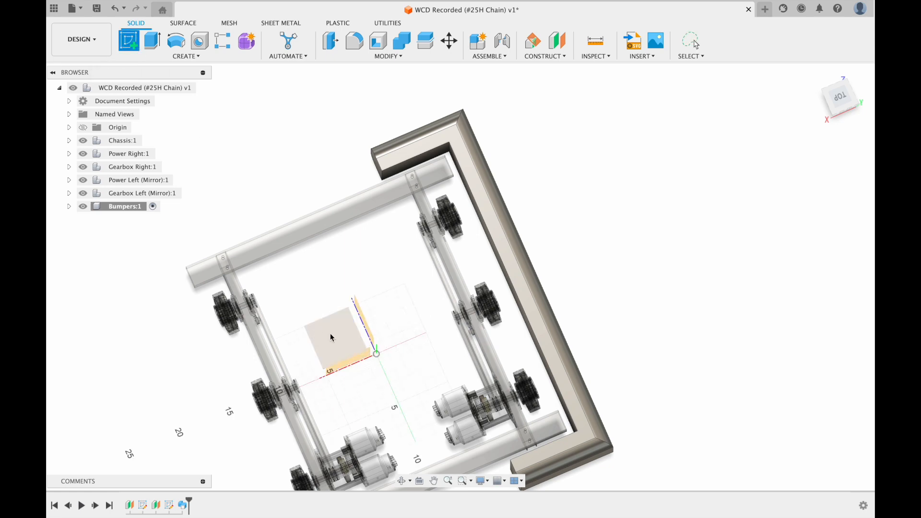
left_click(331, 335)
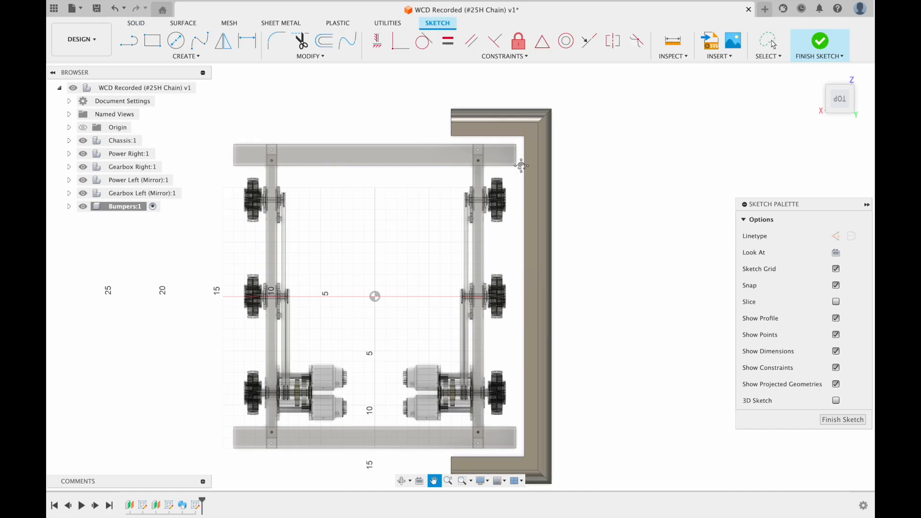
- Project the three inner edges of the swept bumper body into the sketch
key("l")
scroll(420, 118, "up", 5)
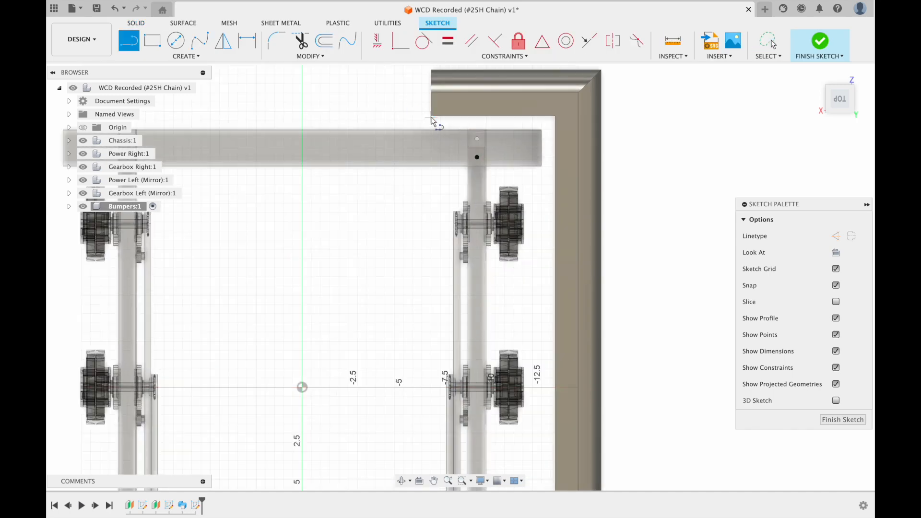
key("Escape")
left_click(454, 115)
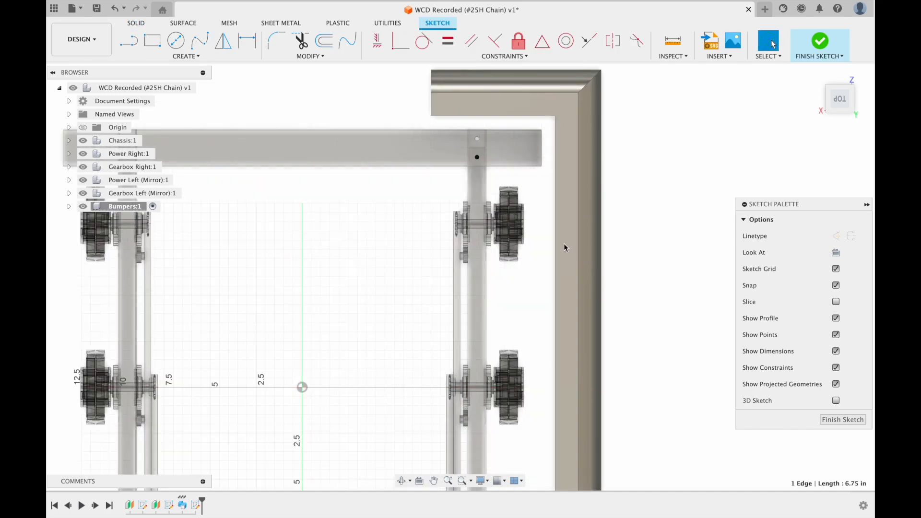
left_click(556, 255, "shift")
scroll(547, 257, "down", 5)
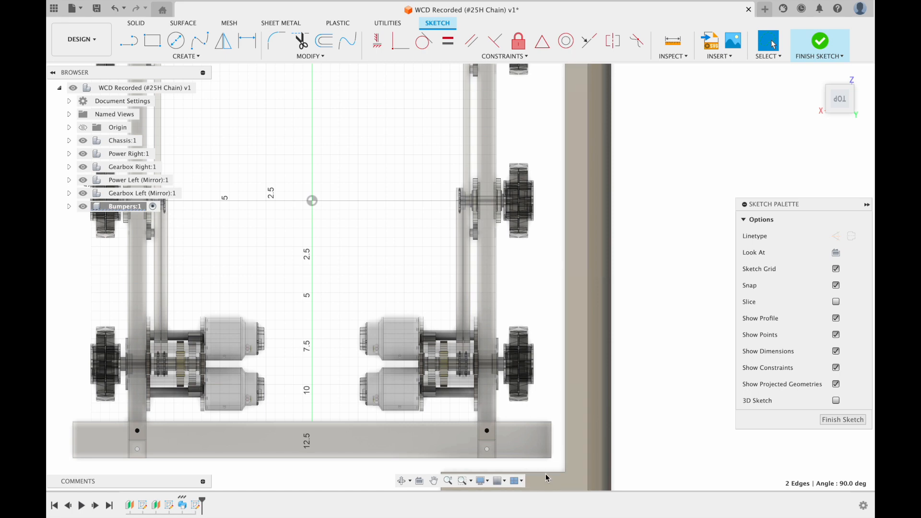
key("p")
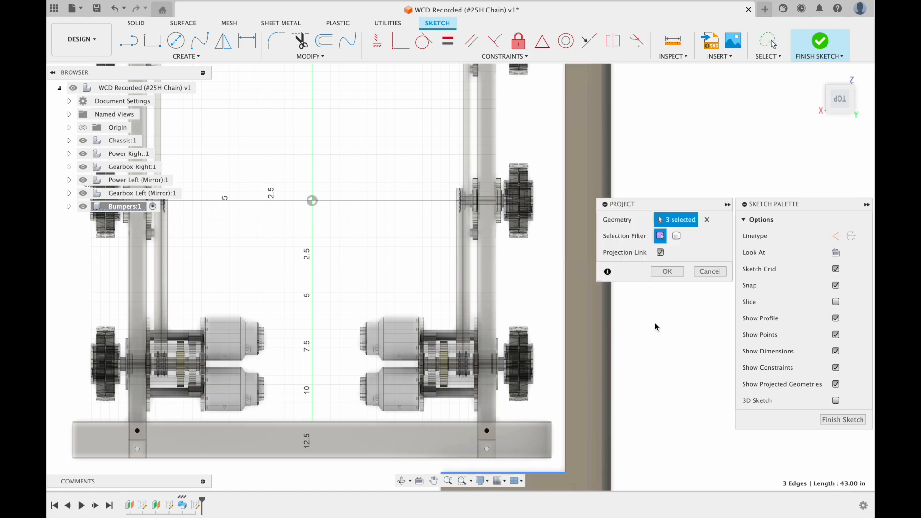
left_click(667, 272)
- Draw the backing board outline between the projected edges and the frame, closing both ends and adding diagonal mitre lines at the corners
scroll(507, 284, "up", 5)
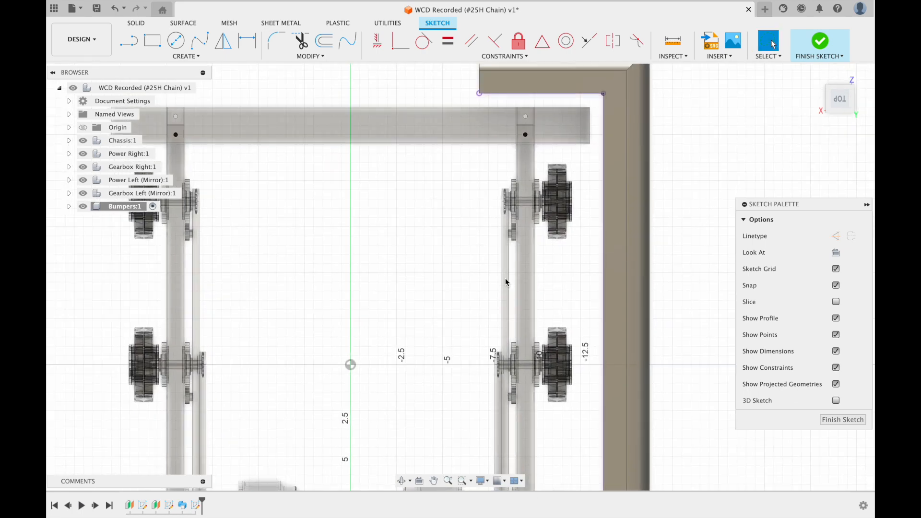
left_click(480, 106)
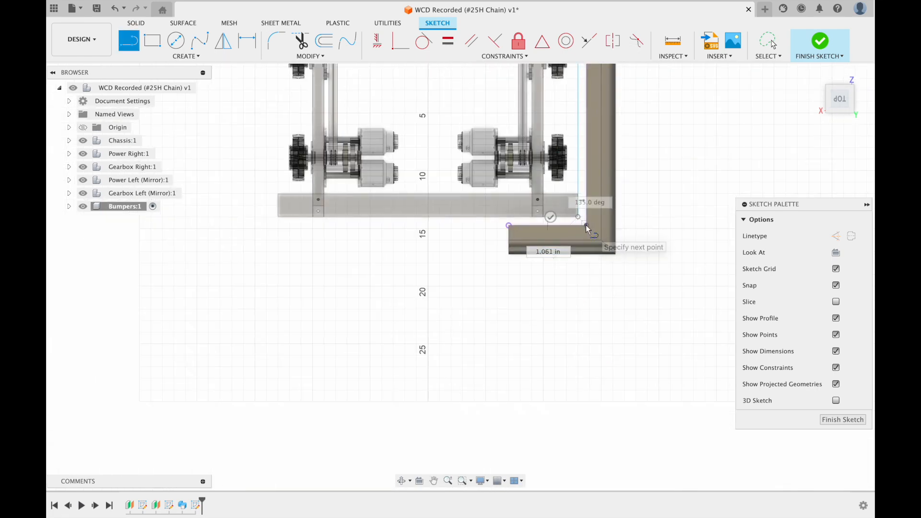
left_click(586, 225)
left_click(510, 222)
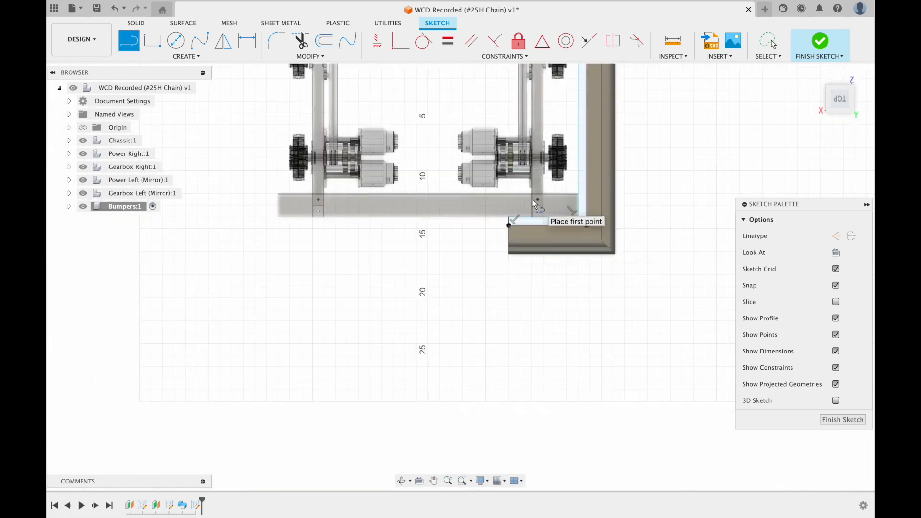
key("Escape")
- Dimension the backing board outline's thickness at the rear leg to 0.75 in
scroll(527, 225, "up", 5)
left_click_drag(511, 193, 514, 205)
key("super+z")
key("d")
left_click(461, 209)
left_click(441, 204)
type("0.")
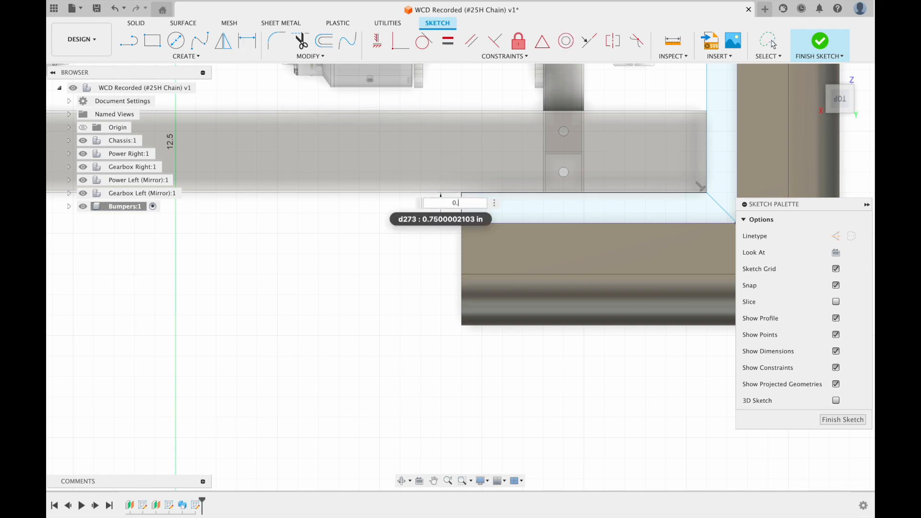
- Dimension the long side of the backing board outline 0.75 in from the projected bumper edge
middle_click_drag(754, 136, 479, 178)
left_click(431, 126)
key("Escape")
key("d")
left_click(432, 118)
left_click(462, 124)
left_click(456, 126)
type("0.75")
key("Return")
- Dimension the backing board outline's thickness at the front leg to 0.75 in and finish the sketch
middle_click_drag(454, 153, 446, 384)
scroll(446, 384, "down", 5)
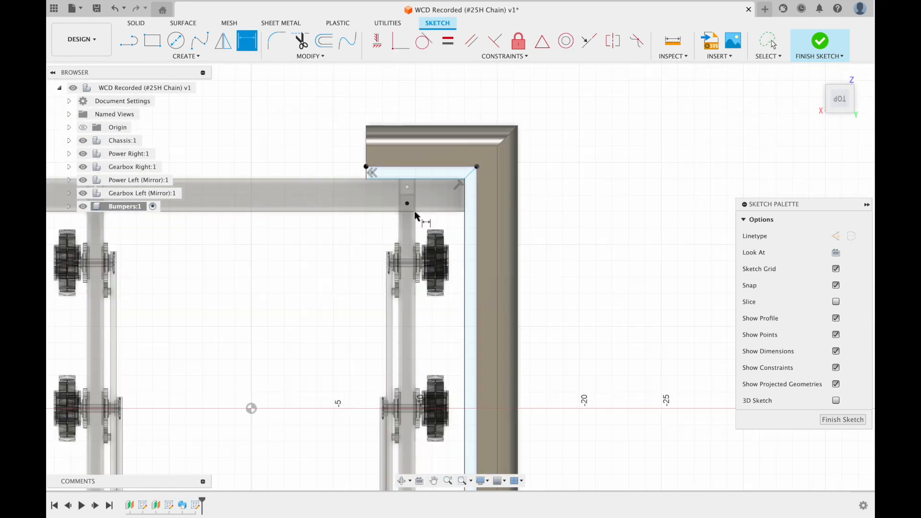
scroll(412, 212, "up", 2)
left_click(417, 172)
left_click(418, 159)
left_click(317, 163)
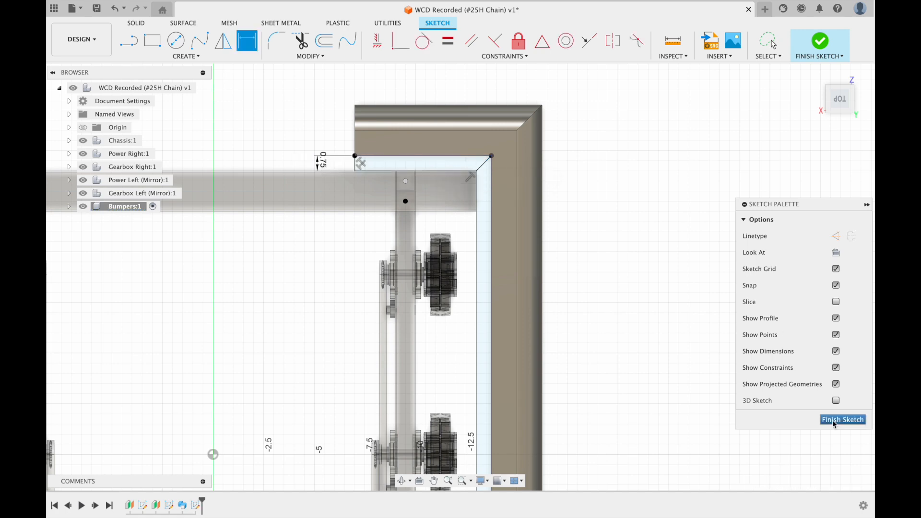
left_click(835, 424)
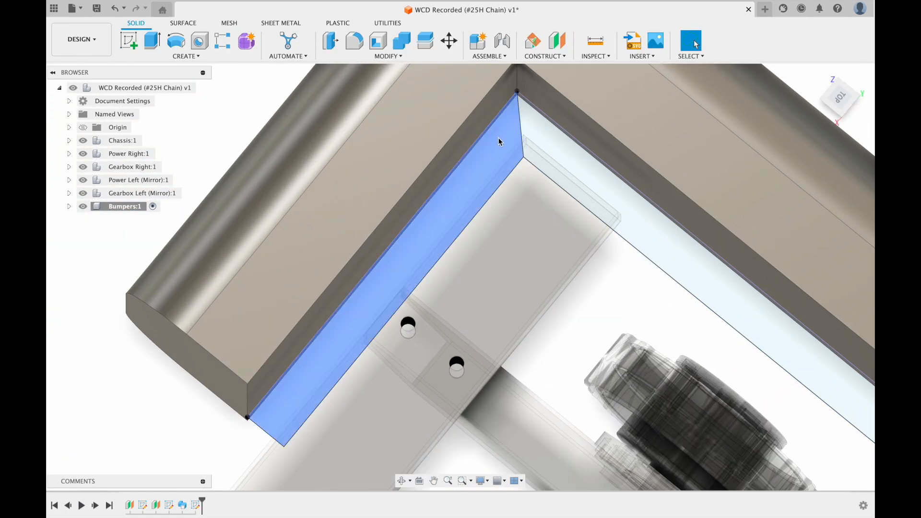
- Extrude the front leg's backing board profile in two directions over the bumper's height as a new component
left_click(498, 137)
middle_click_drag(497, 180, 551, 276, "shift")
key("e")
left_click(821, 340)
left_click(787, 399)
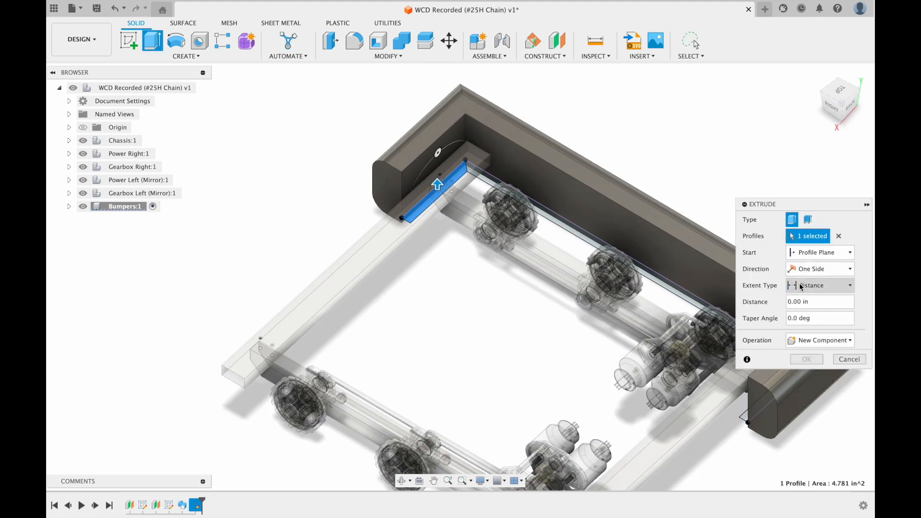
left_click(804, 269)
left_click(806, 300)
middle_click_drag(595, 355, 566, 268, "shift")
scroll(475, 336, "up", 5)
left_click_drag(486, 283, 486, 297)
left_click(486, 261)
scroll(483, 264, "down", 5)
middle_click_drag(482, 264, 465, 221, "shift")
scroll(464, 216, "up", 3)
left_click(466, 210)
left_click(806, 452)
- Expand the Bumpers component's sketches and show Sketch3 with the backing board profiles again
scroll(606, 300, "down", 5)
mouse_move(606, 300)
middle_mouse_down("shift")
mouse_move(590, 334)
mouse_move(543, 372)
middle_mouse_up("shift")
left_click(69, 207)
left_click(80, 246)
left_click(100, 287)
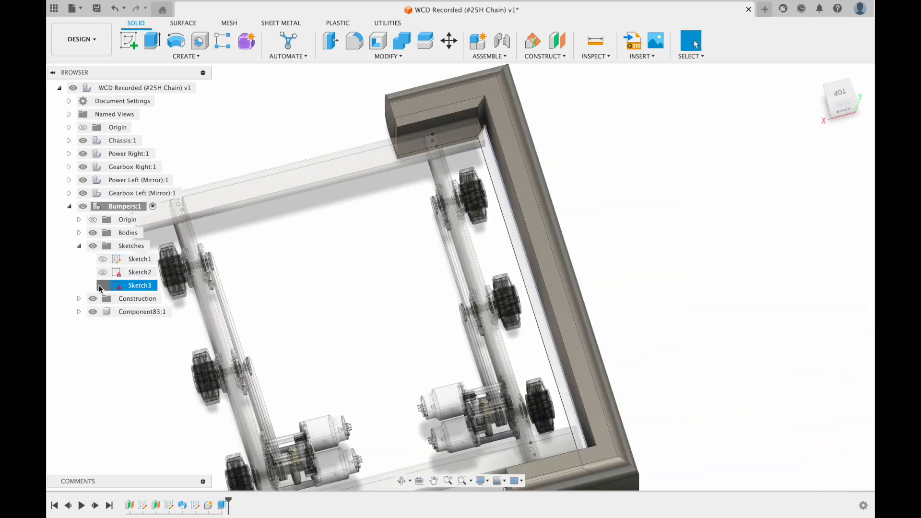
- Extrude the long side backing board profile as a new component, two-sided with distances of 0.5 in and 4.5 in
key("e")
left_click(820, 269)
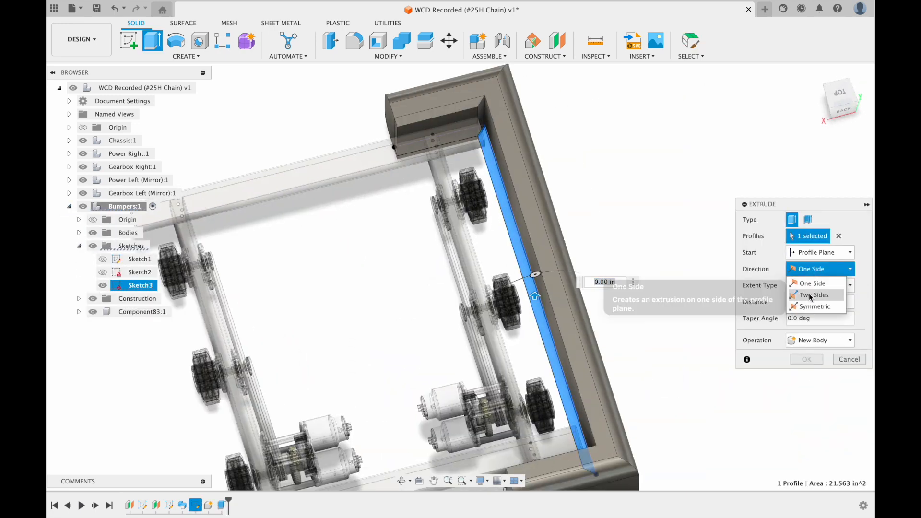
left_click(810, 295)
left_click(821, 433)
left_click(812, 495)
type("0.")
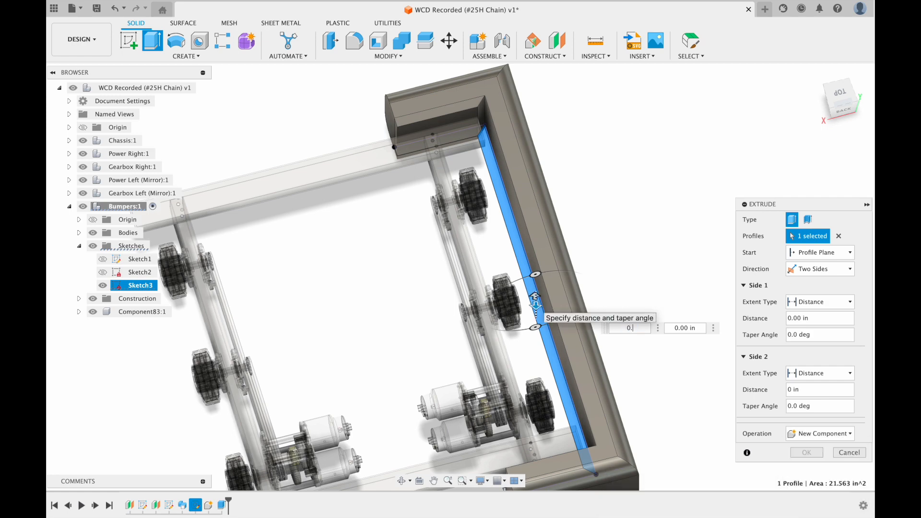
type("5")
key("Tab")
type("4.5")
key("Return")
- Extrude the rear leg's backing board profile as a new component, two-sided with distances of -4.5 in and -0.5 in
mouse_move(582, 416)
middle_mouse_down()
mouse_move(564, 248)
mouse_move(527, 314)
middle_mouse_up()
scroll(519, 319, "up", 4)
left_click(515, 320)
key("e")
left_click(819, 340)
left_click(812, 401)
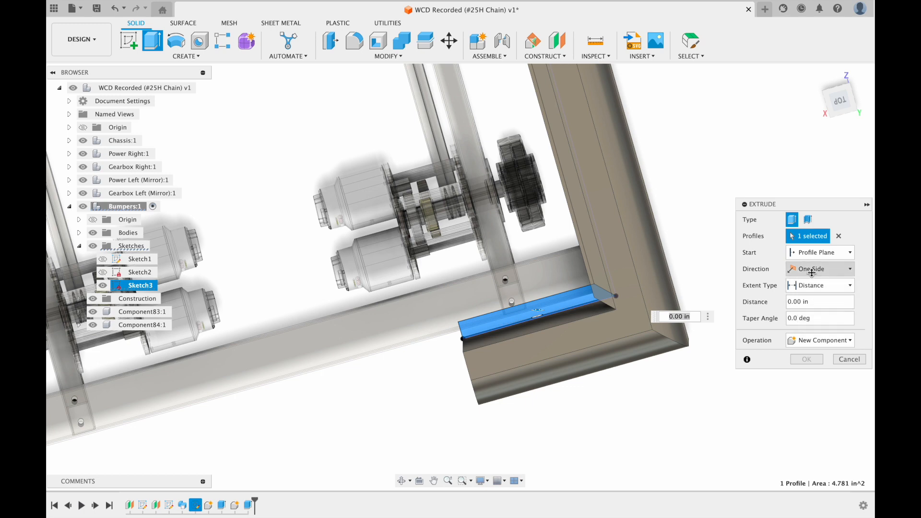
left_click(811, 272)
left_click(811, 295)
middle_click_drag(577, 346, 586, 309, "shift")
type("4.5-4.5")
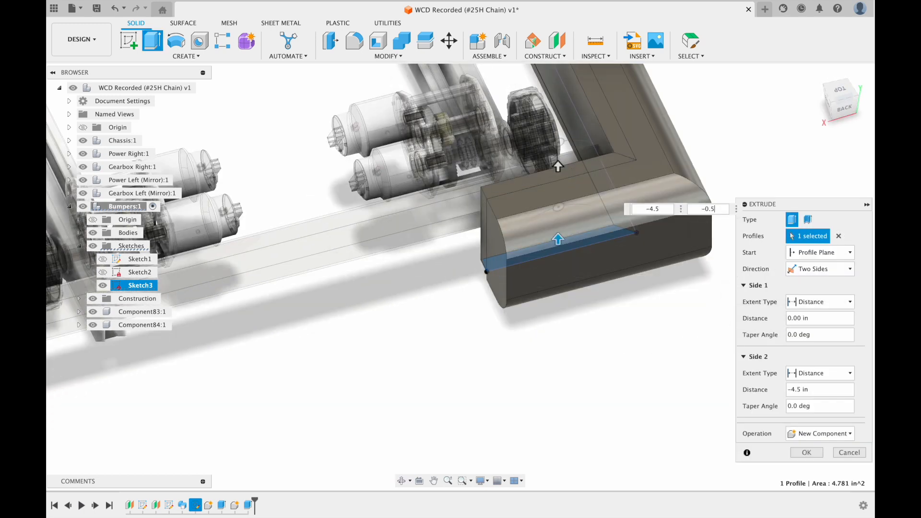
key("Return")
- Start a fillet on the outline edges of the front leg's end face, including those of its backing board
scroll(615, 231, "down", 5)
middle_click_drag(585, 192, 428, 230)
scroll(549, 220, "up", 5)
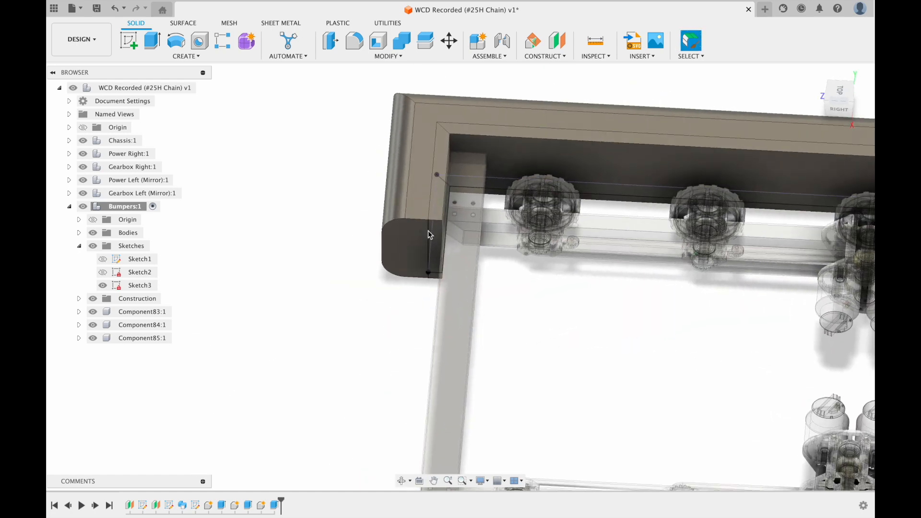
scroll(428, 230, "up", 3)
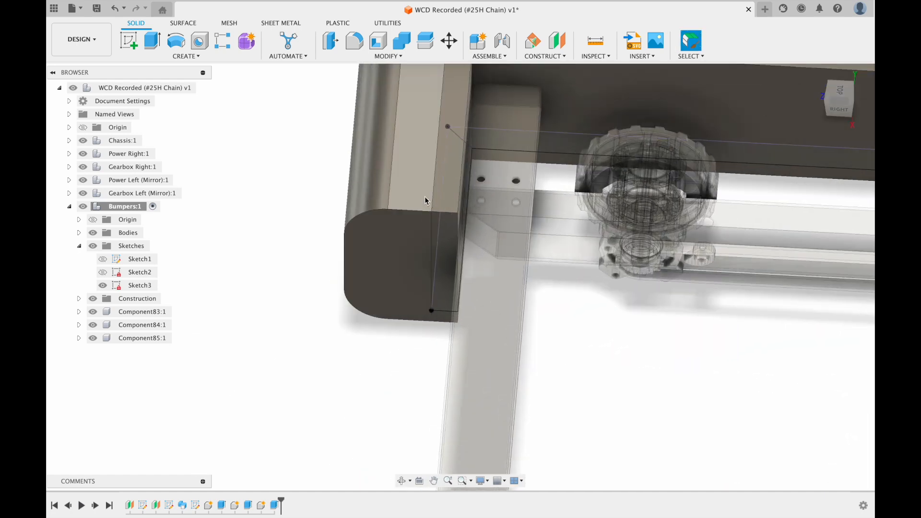
left_click(354, 41)
middle_click_drag(368, 238, 377, 188, "shift")
left_click(380, 182)
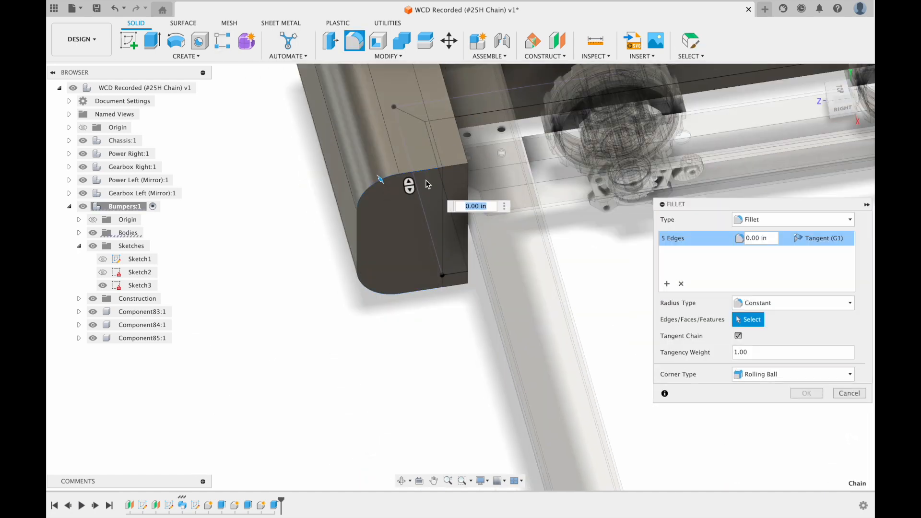
scroll(504, 408, "down", 5)
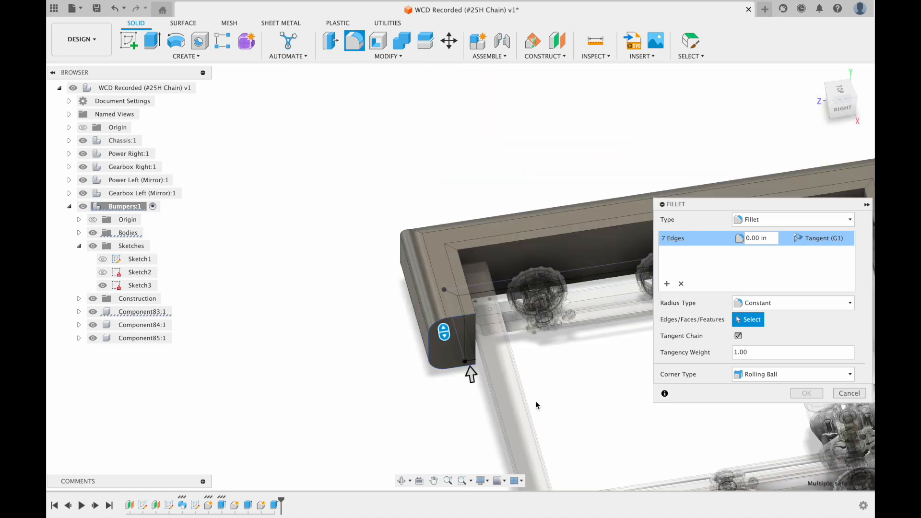
- Add the outline edges of the rear leg's end face, including its backing board, to the fillet selection
middle_click_drag(536, 401, 269, 326)
scroll(393, 183, "up", 5)
middle_click_drag(407, 191, 430, 199, "shift")
scroll(382, 351, "up", 3)
left_click(375, 290)
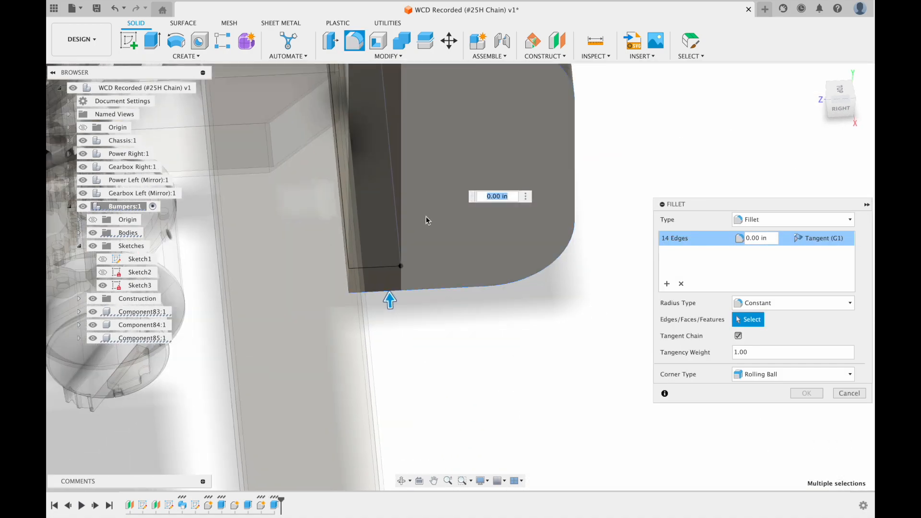
scroll(370, 217, "down", 5)
middle_click_drag(370, 217, 462, 293, "shift")
scroll(459, 294, "up", 5)
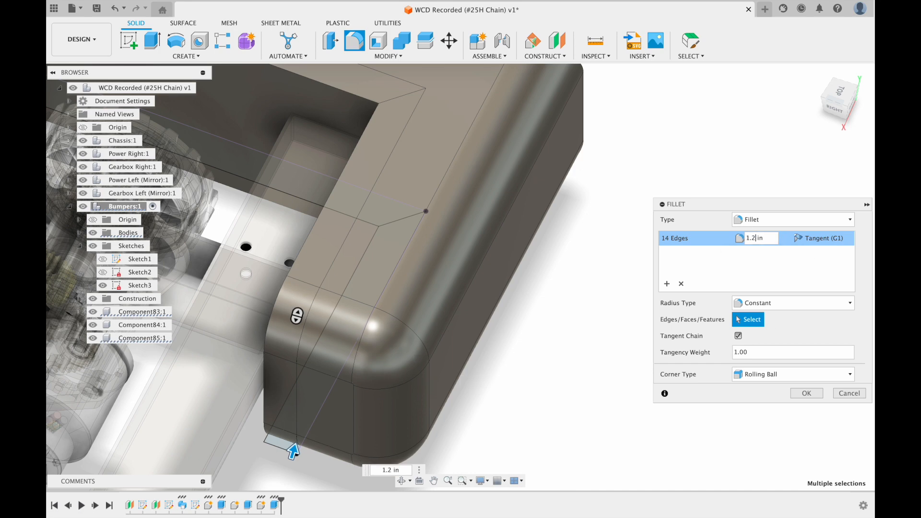
- Try fillet radii of 1.125 in, 0.25 in and 0.75 in on the bumper end edges
type("125")
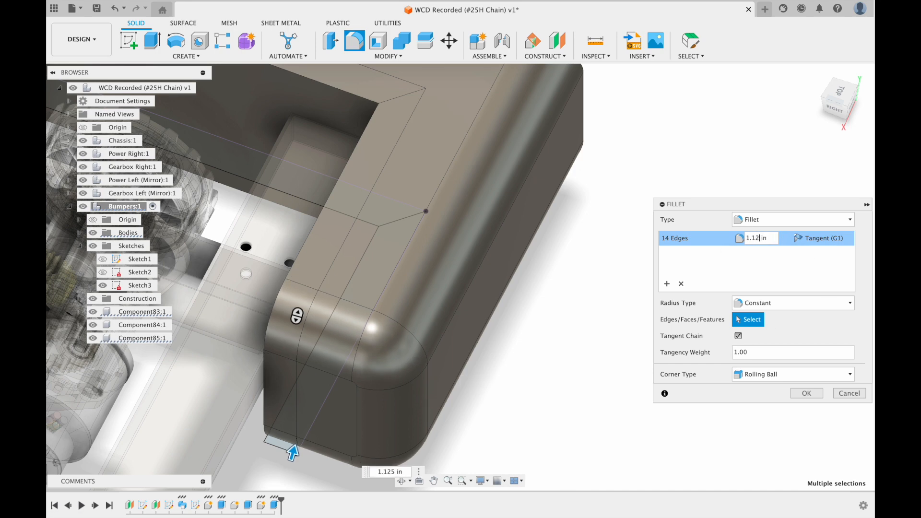
key("BackSpace")
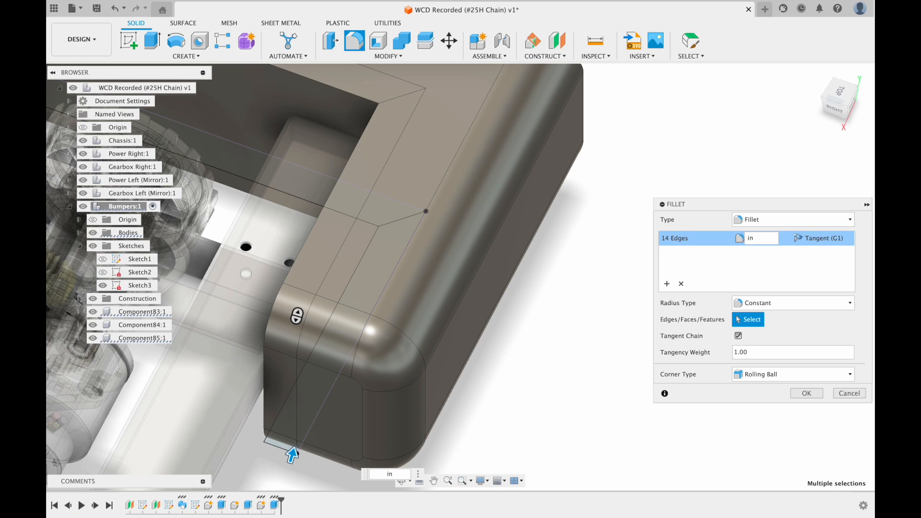
type("0.")
type("25")
key("BackSpace")
key("BackSpace")
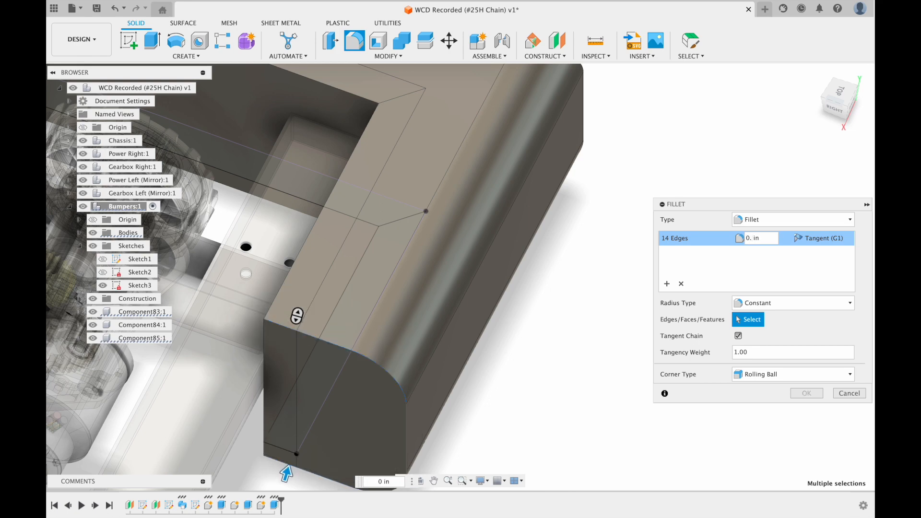
type("0.75")
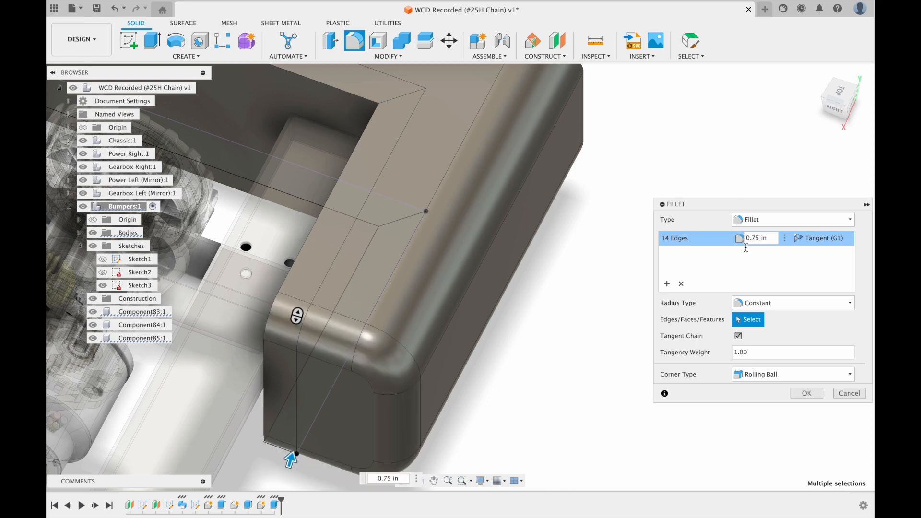
- Set the radius of the bumper end fillet to 1.25 in and apply it
left_click_drag(749, 236, 734, 243)
type("1")
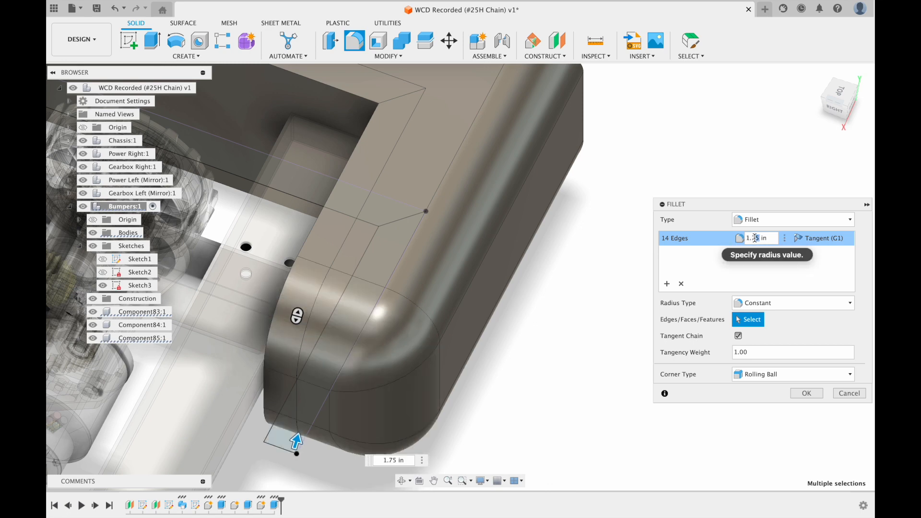
type("25")
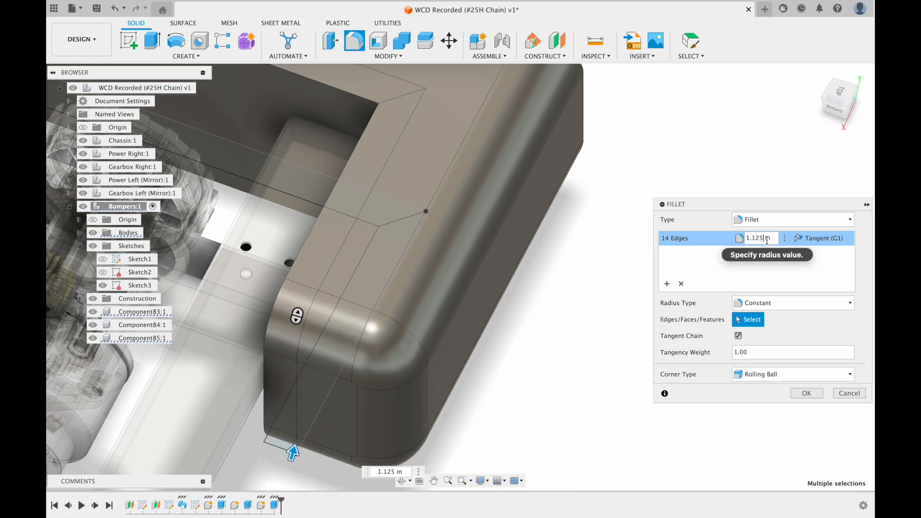
key("BackSpace")
type("25")
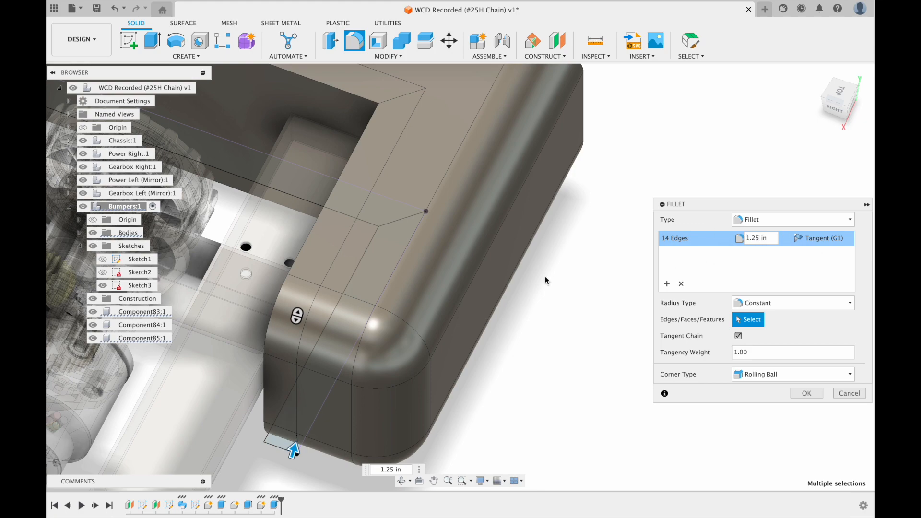
left_click(810, 396)
- Fillet the six outer edges at the bumper's front and rear corners with a 1.125 in radius
scroll(448, 310, "down", 10)
middle_click_drag(392, 253, 401, 283, "shift")
scroll(401, 385, "up", 7)
left_click(278, 304)
left_click(298, 377, "shift")
left_click(297, 411, "shift")
scroll(316, 407, "down", 10)
scroll(396, 288, "up", 8)
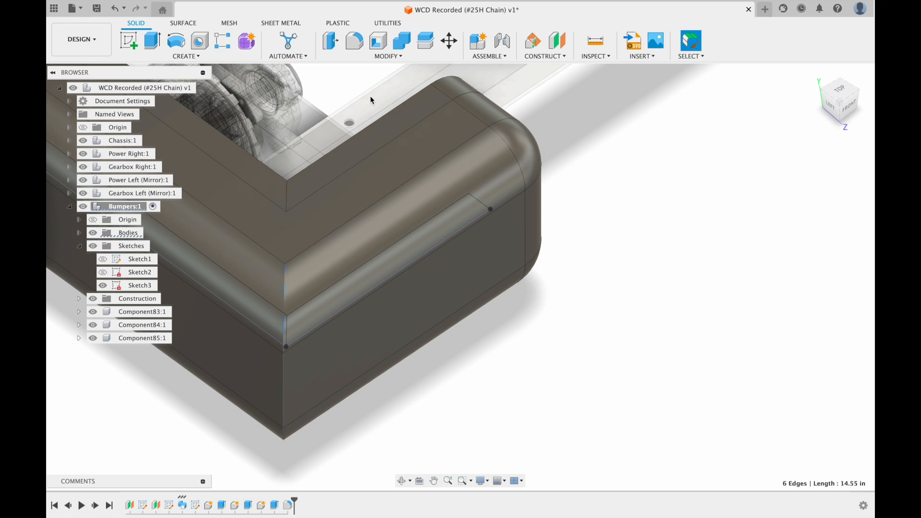
left_click(354, 40)
key("Return")
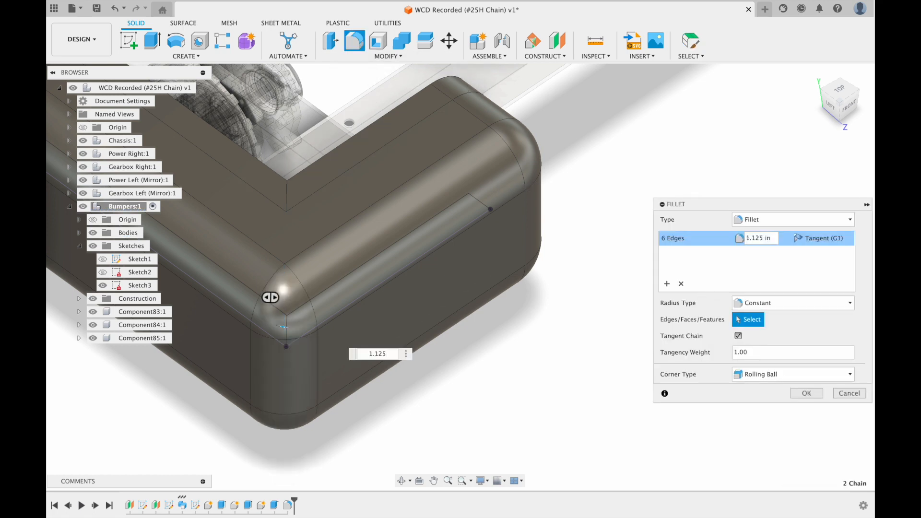
key("BackSpace")
key("BackSpace")
type("5")
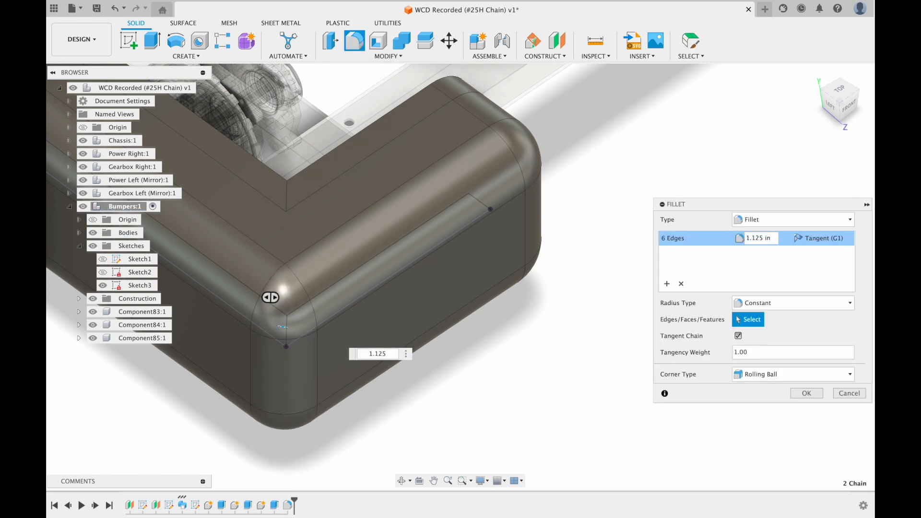
key("Return")
- Search the appearance library for "red" and apply a red appearance to the bumper body
scroll(699, 339, "down", 5)
type("s")
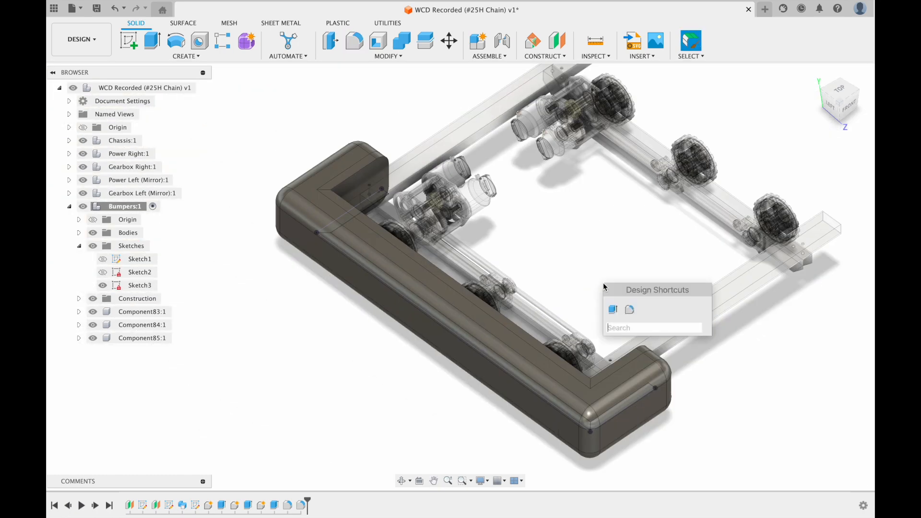
type("app")
left_click(671, 352)
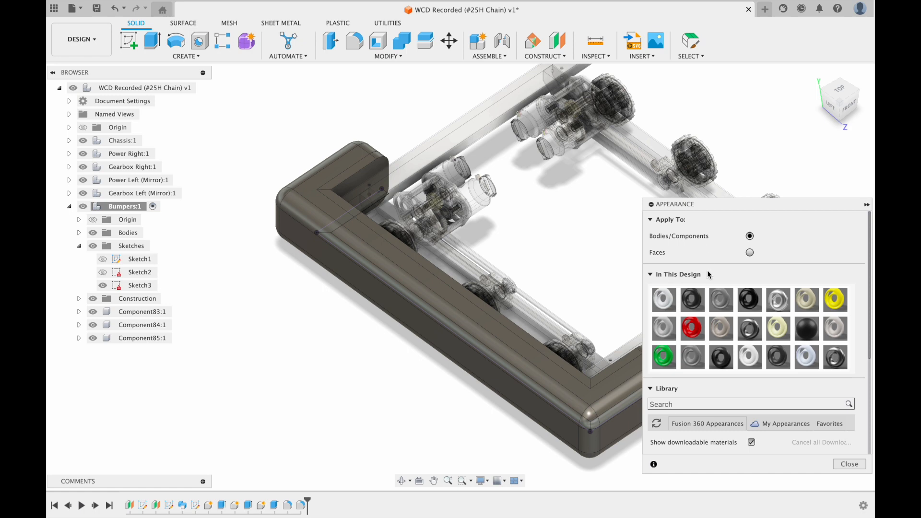
scroll(680, 297, "down", 5)
type("red")
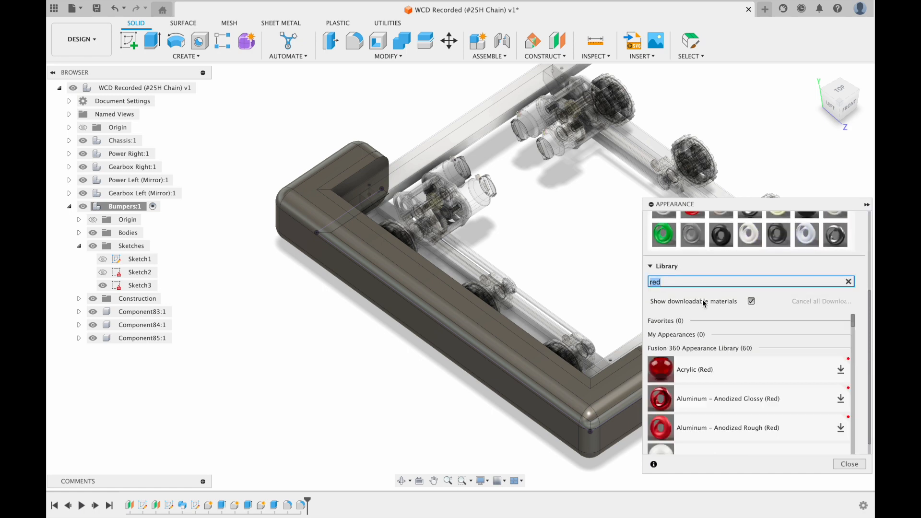
scroll(720, 395, "down", 5)
scroll(719, 393, "down", 5)
left_click_drag(719, 356, 612, 393)
scroll(727, 307, "up", 5)
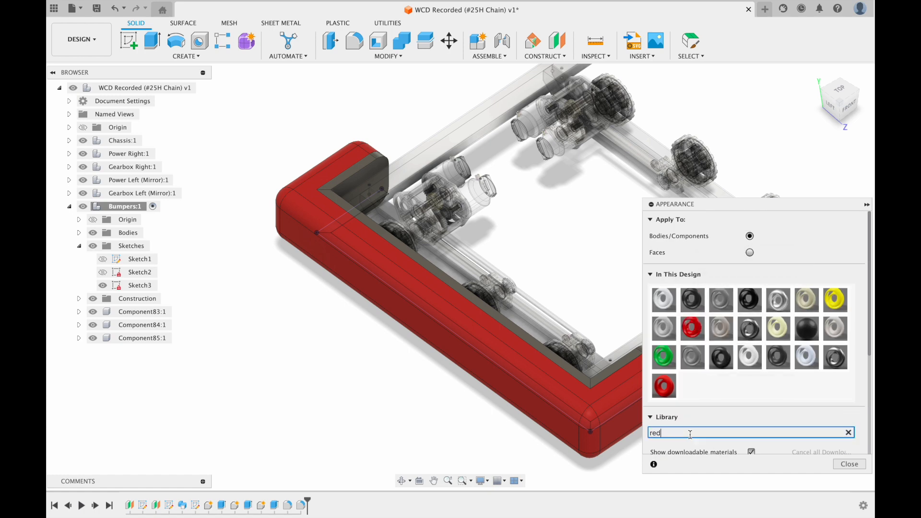
key("Escape")
- Try applying the Paek (Beige) appearance from the library to the bumper's backing boards, and undo the last appearance change
type("sapp")
left_click(541, 385)
scroll(665, 377, "down", 5)
scroll(674, 409, "down", 10)
left_click_drag(672, 353, 422, 280)
left_click_drag(337, 182, 337, 182)
key("Escape")
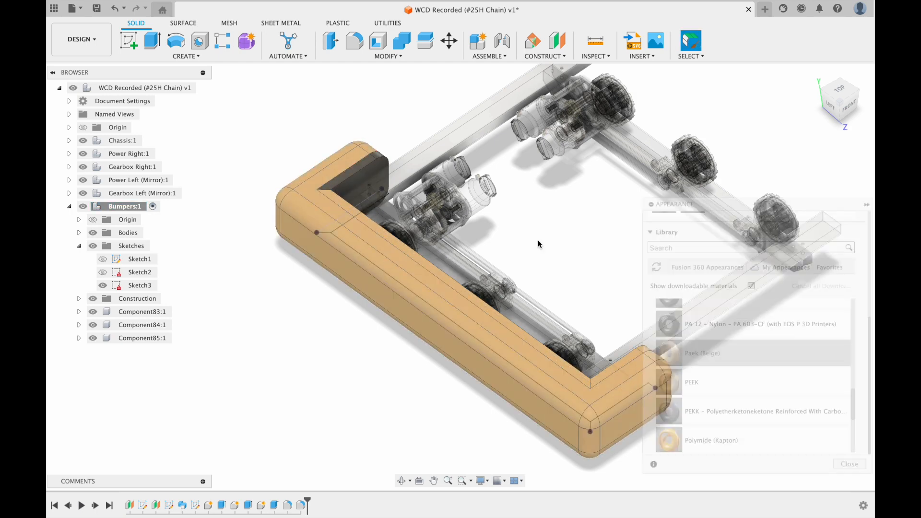
key("super+z")
- Apply the beige appearance to the backing boards behind the red bumper
type("sapp")
key("Return")
scroll(315, 151, "up", 5)
left_click_drag(664, 300, 422, 225)
left_click(849, 464)
- Start a sketch on the inner face of the front backing board
scroll(691, 355, "down", 10)
middle_click_drag(648, 336, 390, 314, "shift")
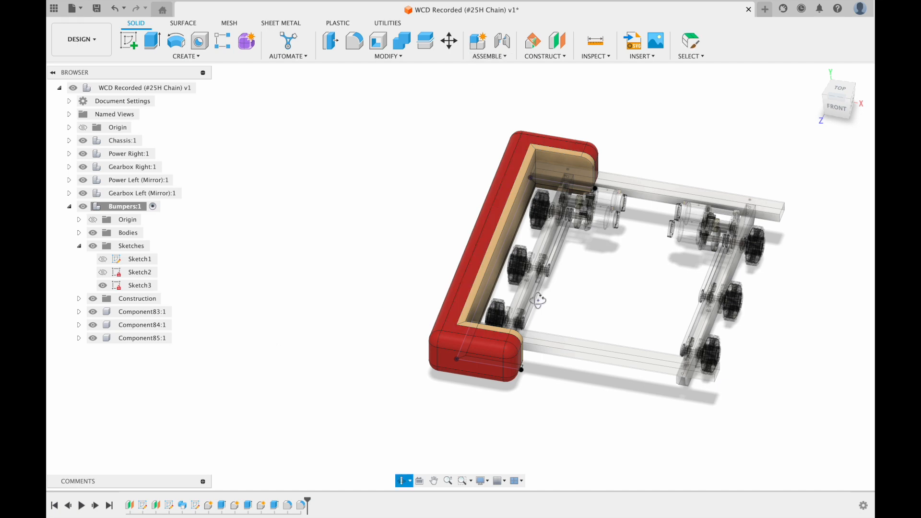
middle_click_drag(540, 300, 474, 315, "shift")
scroll(409, 307, "up", 5)
middle_click_drag(681, 269, 613, 414, "shift")
middle_click_drag(627, 304, 586, 188, "shift")
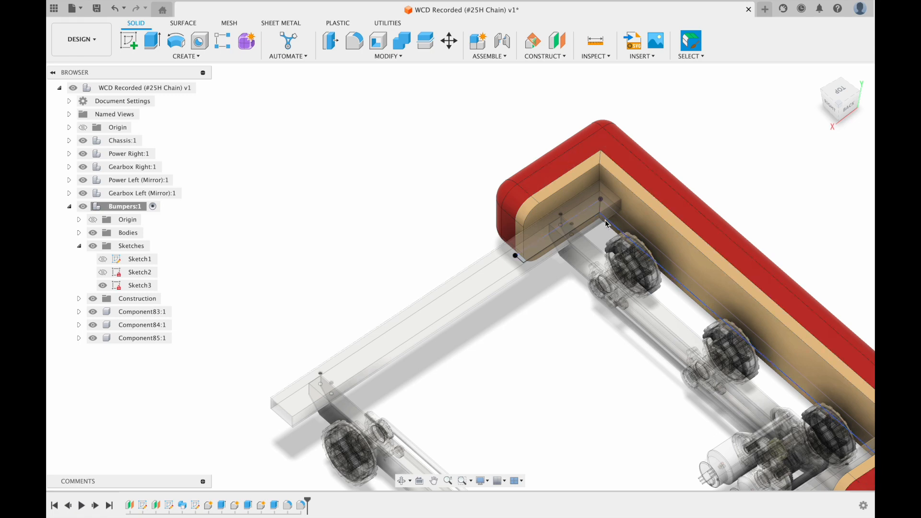
scroll(612, 241, "up", 1)
middle_click_drag(613, 242, 387, 175, "shift")
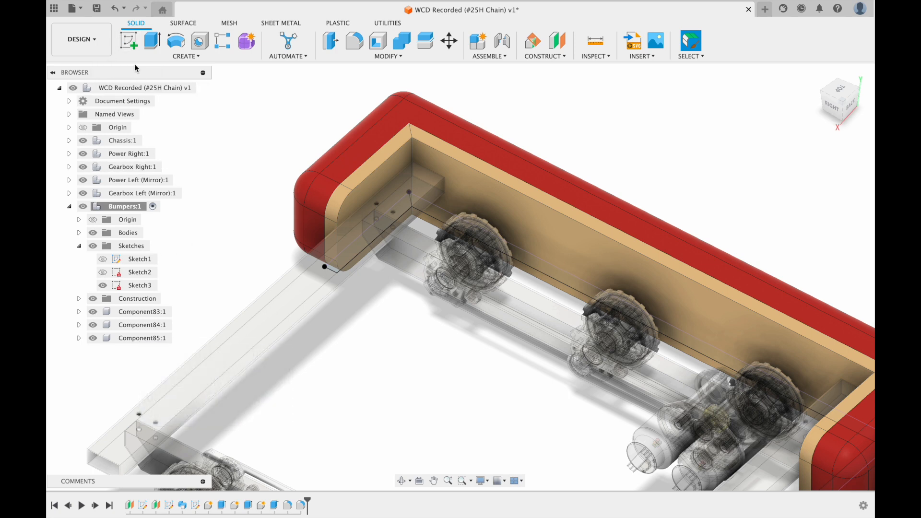
left_click(127, 43)
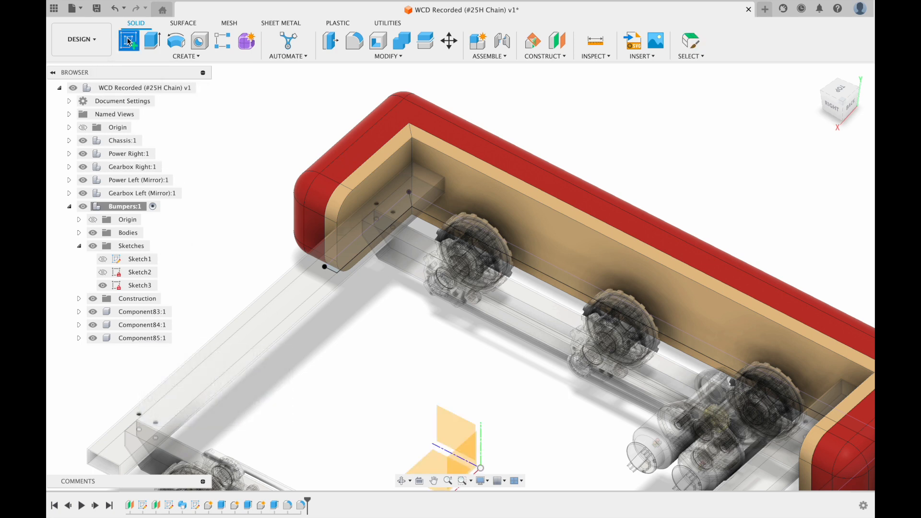
left_click(412, 169)
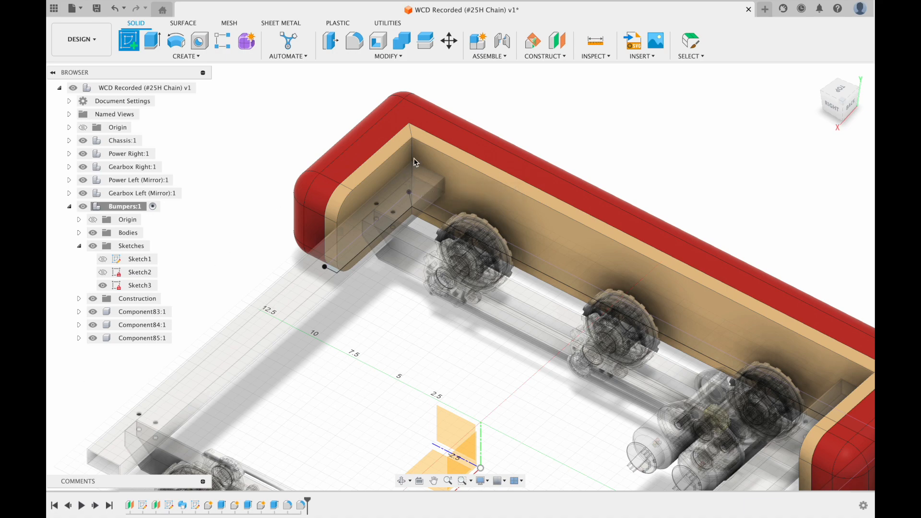
left_click(401, 168)
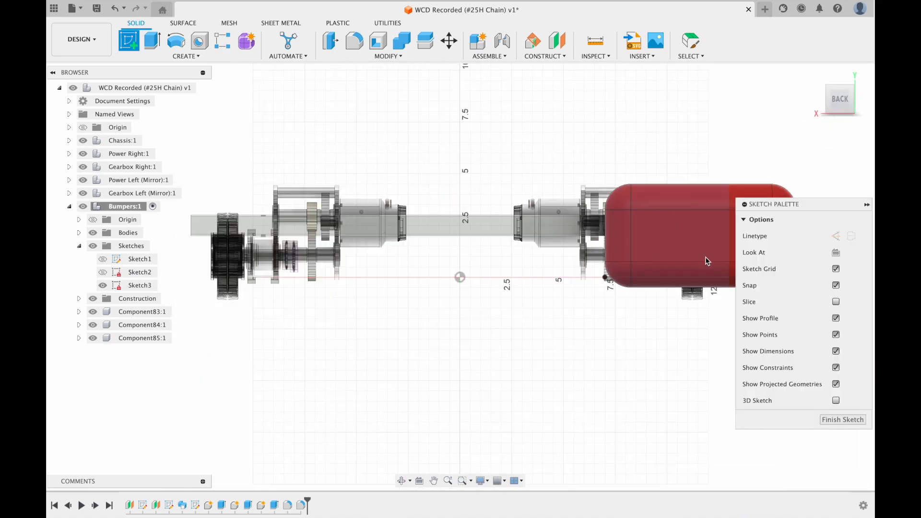
- Draw a 1.00 by 1.00 in rectangle against the inner corner edge, just above the chassis tube
key("r")
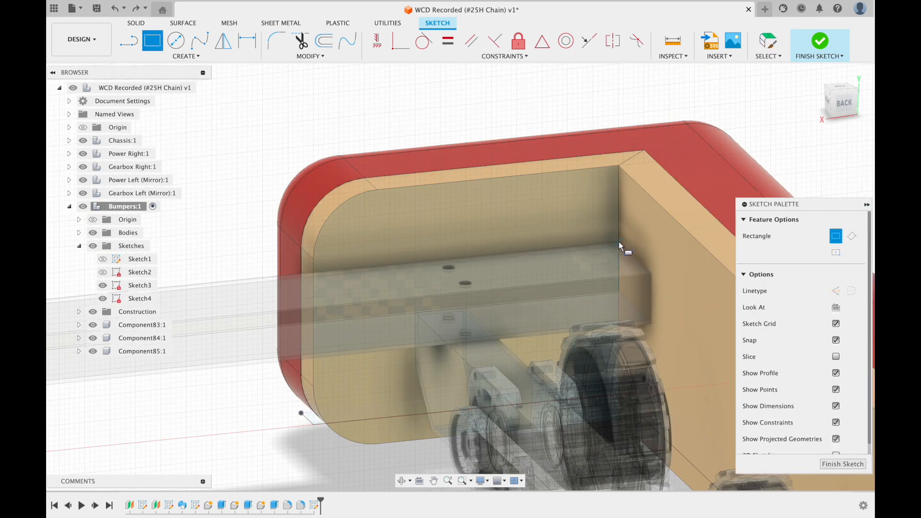
key("Return")
scroll(563, 232, "up", 5)
mouse_move(650, 262)
left_mouse_down()
mouse_move(647, 218)
mouse_move(649, 229)
left_mouse_up()
- Project the chassis tube's top edge into the sketch and make the rectangle's lower side collinear with it
key("p")
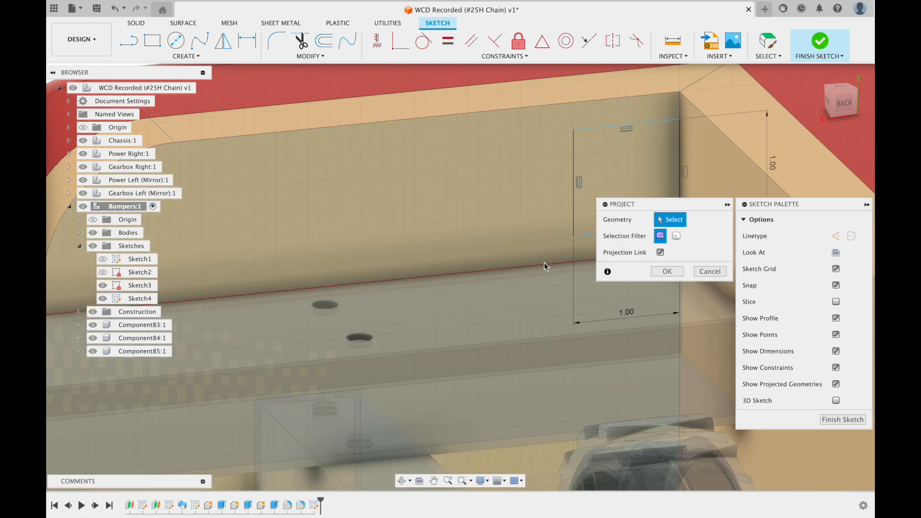
left_click(545, 265)
key("Return")
left_click(603, 260)
left_click(603, 233, "shift")
left_click(588, 42)
scroll(577, 209, "down", 5)
key("Escape")
- Offset the 1 in square inward by 1.5 mm to outline the tube wall, and finish the sketch
left_click(324, 42)
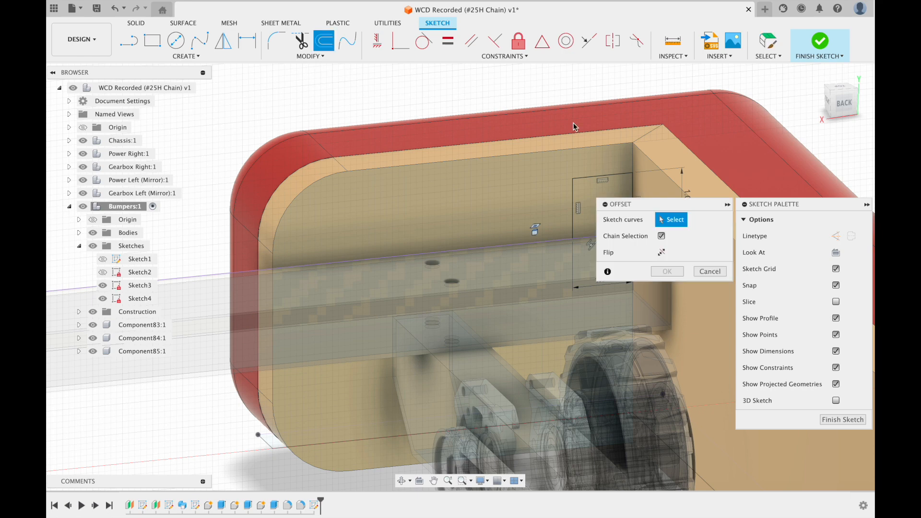
left_click(605, 179)
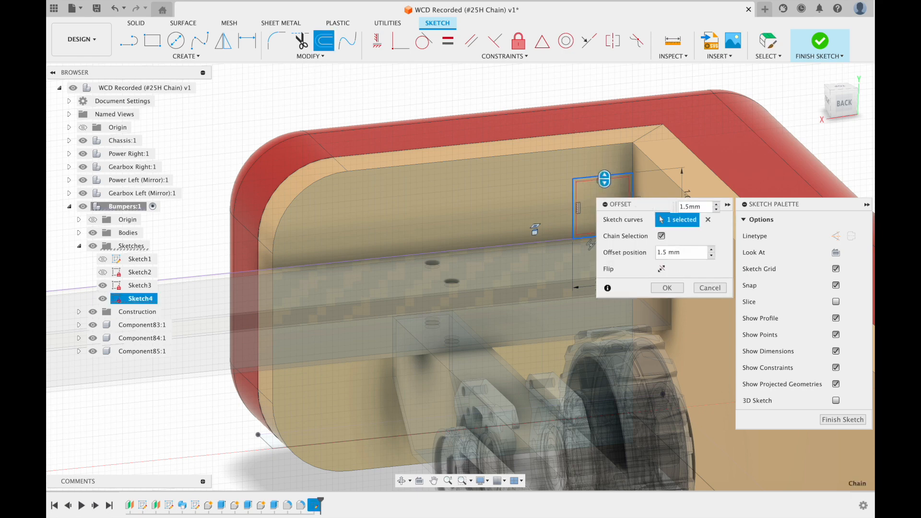
key("Return")
scroll(714, 264, "up", 2)
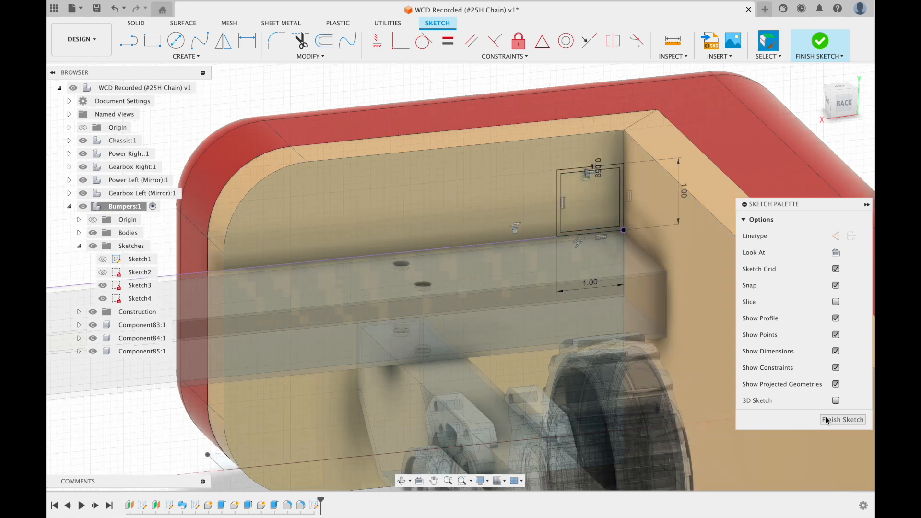
left_click(859, 420)
- Extrude the square ring profile 28 in along the long backing board as a new component
scroll(608, 228, "up", 5)
left_click(606, 217)
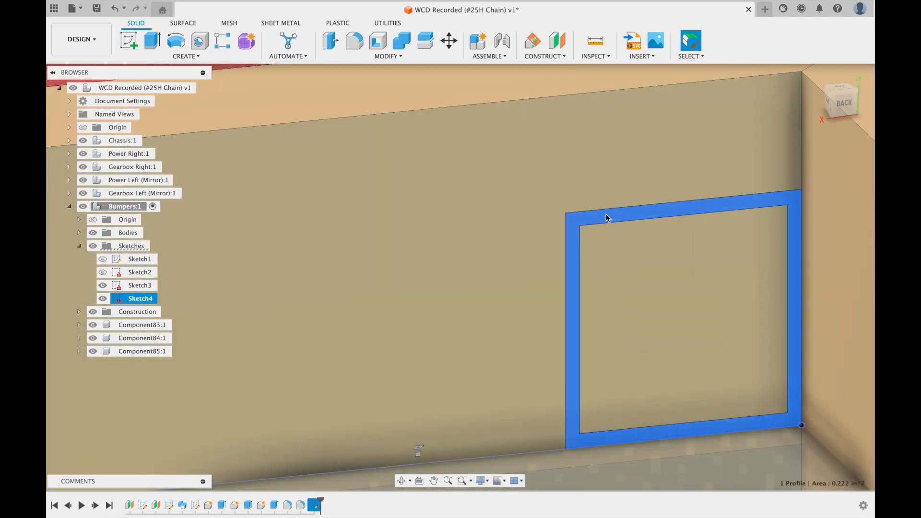
key("e")
scroll(620, 181, "down", 10)
left_click(814, 341)
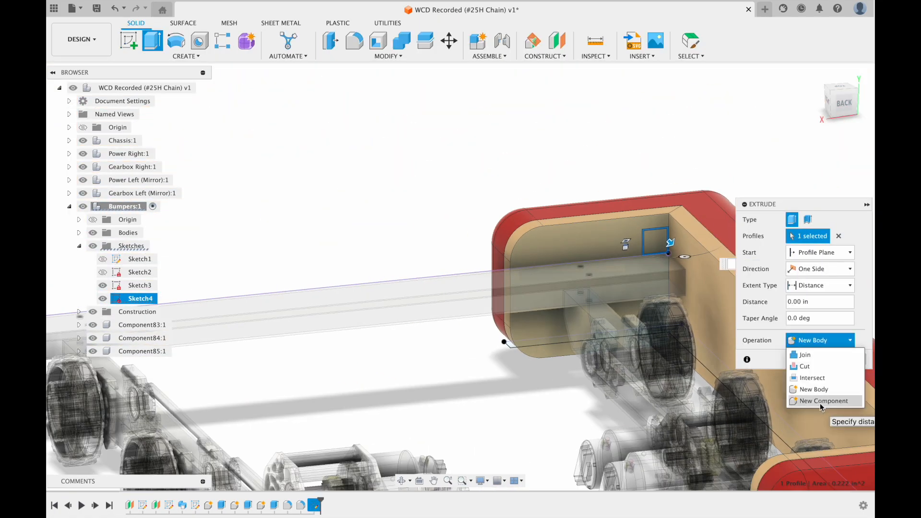
left_click(824, 405)
scroll(516, 296, "down", 3)
middle_click_drag(331, 293, 446, 359, "shift")
scroll(612, 269, "up", 4)
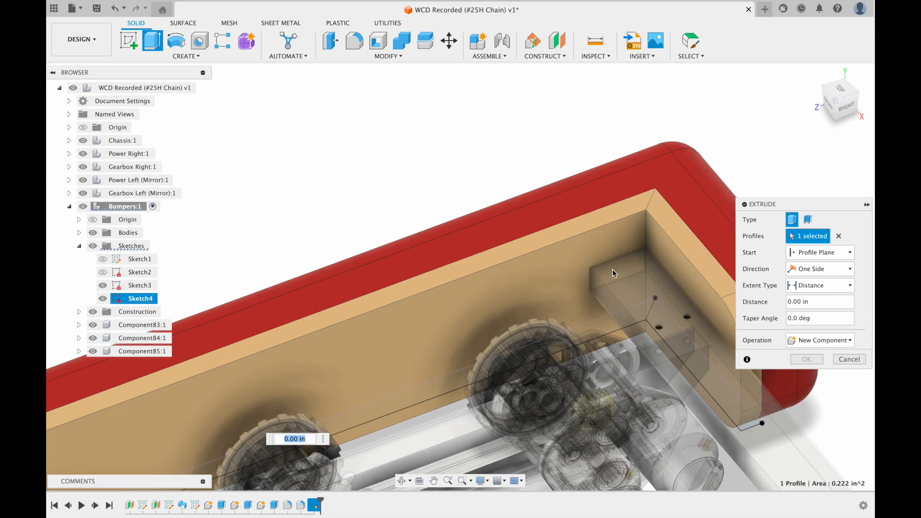
type("28")
key("Return")
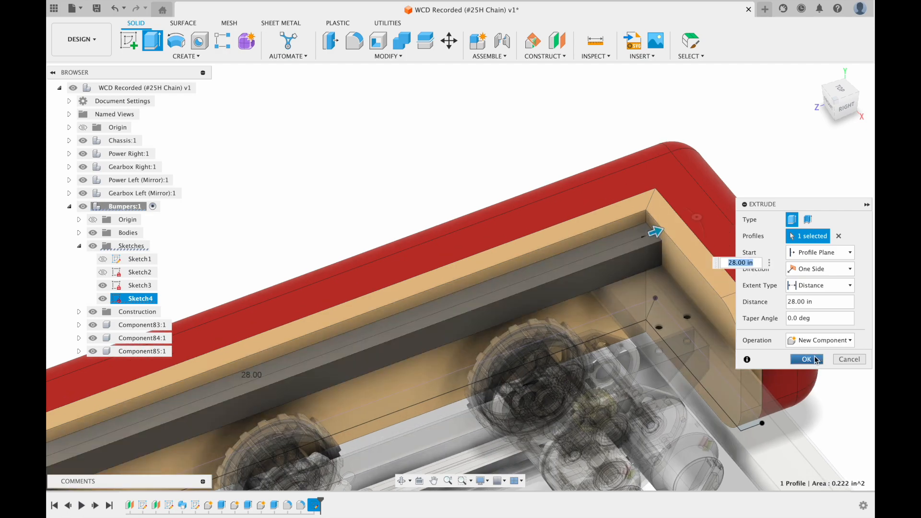
- Rename the four bumper sketches, in order, as Bumper Profile, Bumper Path, Wood and Support Stock
scroll(544, 370, "down", 5)
middle_click_drag(544, 370, 686, 270)
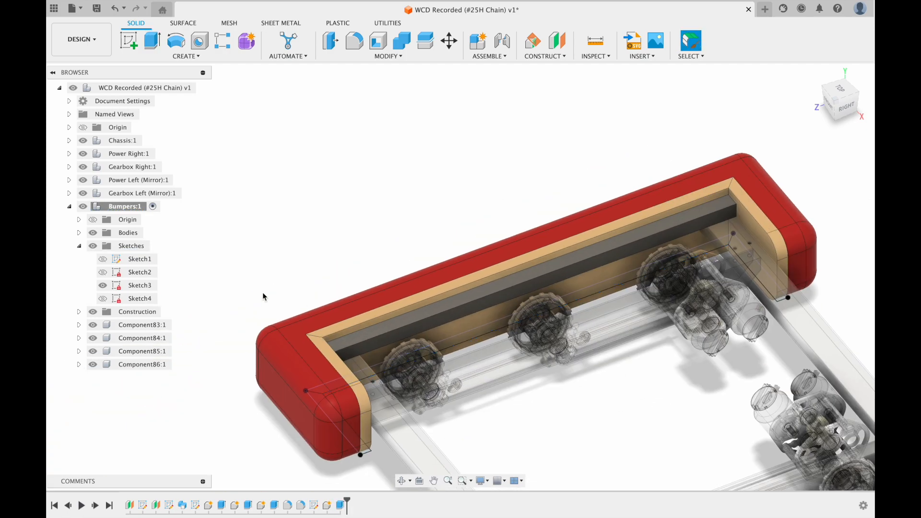
scroll(397, 326, "up", 4)
middle_click_drag(403, 331, 368, 335, "shift")
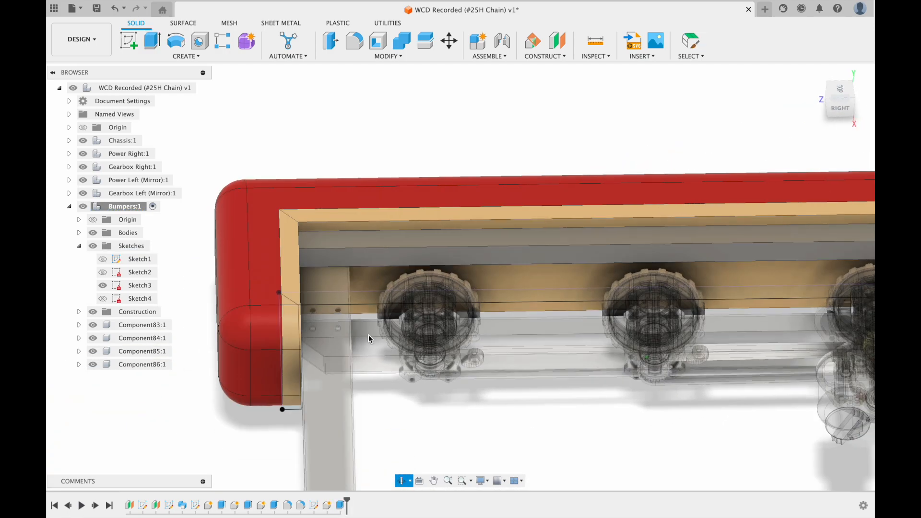
double_click(136, 260)
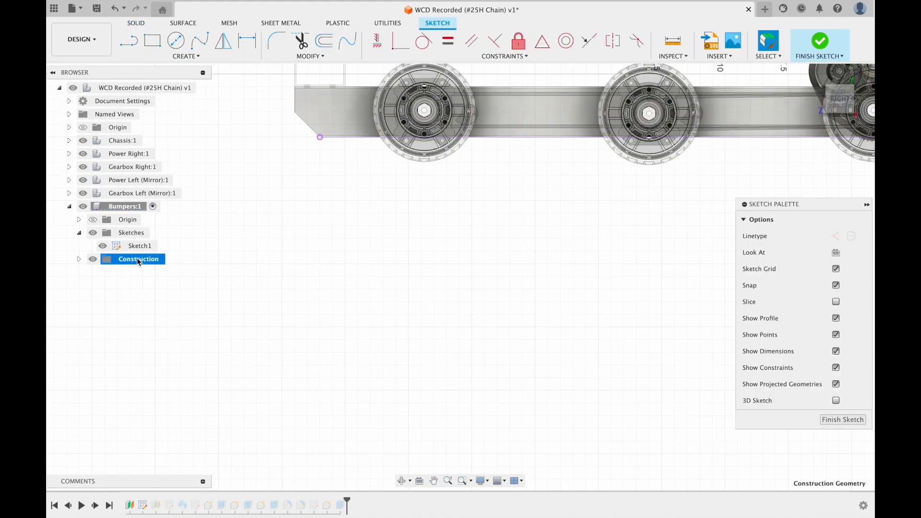
left_click(843, 419)
right_click(136, 261)
left_click(162, 350)
type("Bumper Profile")
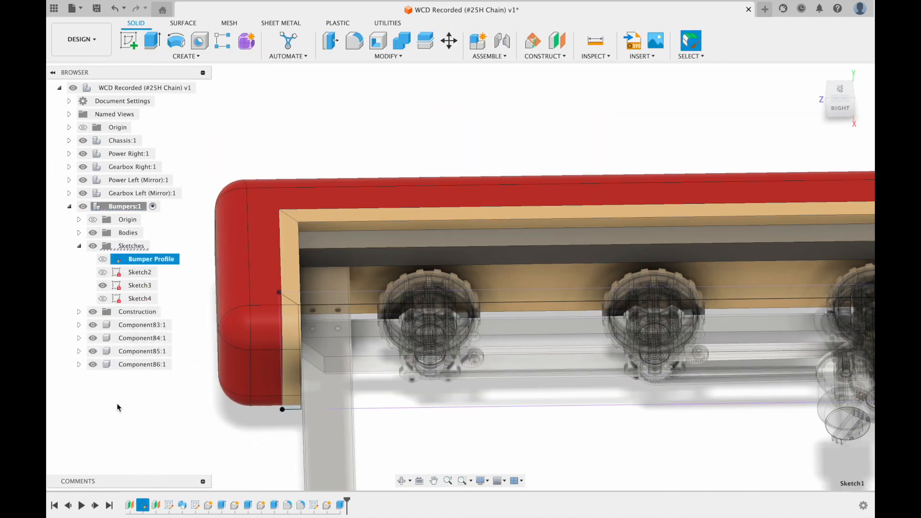
right_click(139, 271)
left_click(171, 357)
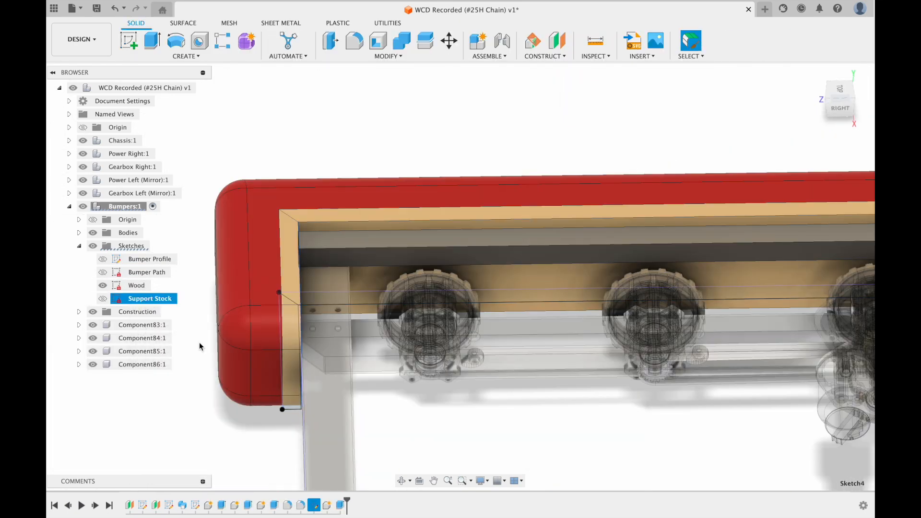
- Rename the four bumper subcomponents, in order, as Wood Front Right, Wood Right, Wood Back Right and Support Stock Right
double_click(139, 325)
type("Wood Front Right")
key("Return")
double_click(140, 338)
type("Wood R")
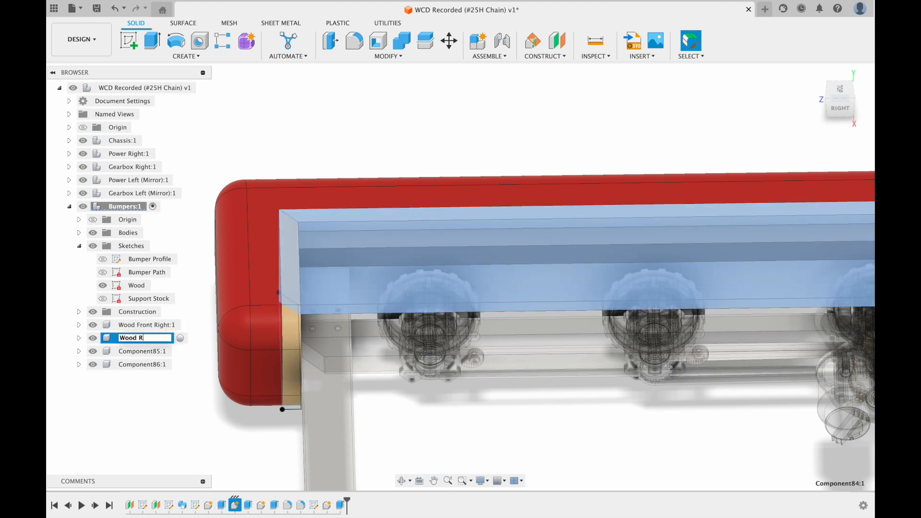
type("ight")
key("Return")
double_click(136, 351)
type("Wood Back Right")
key("Return")
double_click(140, 364)
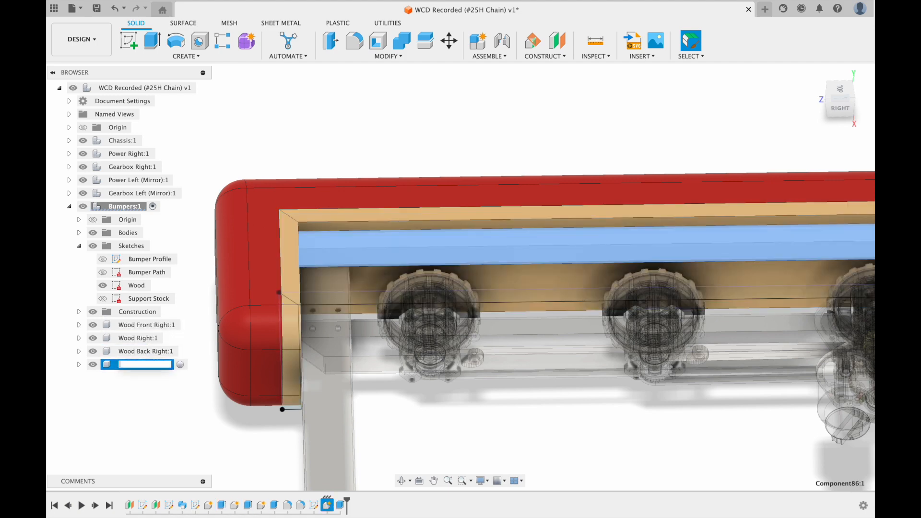
left_click(79, 245)
left_click(69, 207)
- Hide the three wood board components, the Support Stock Right component and the Wood sketch
scroll(551, 367, "down", 3)
scroll(550, 366, "up", 3)
middle_click_drag(551, 367, 499, 313, "shift")
scroll(499, 313, "down", 1)
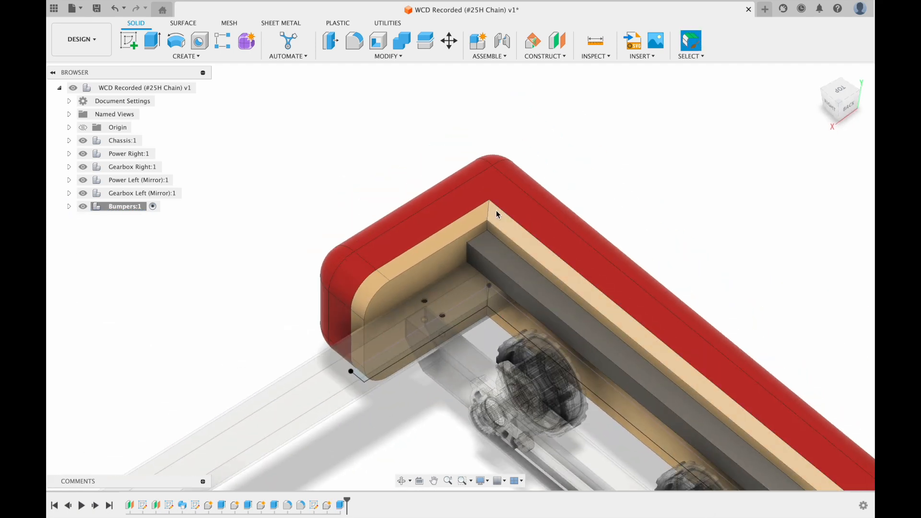
left_click(69, 206)
left_click(91, 273)
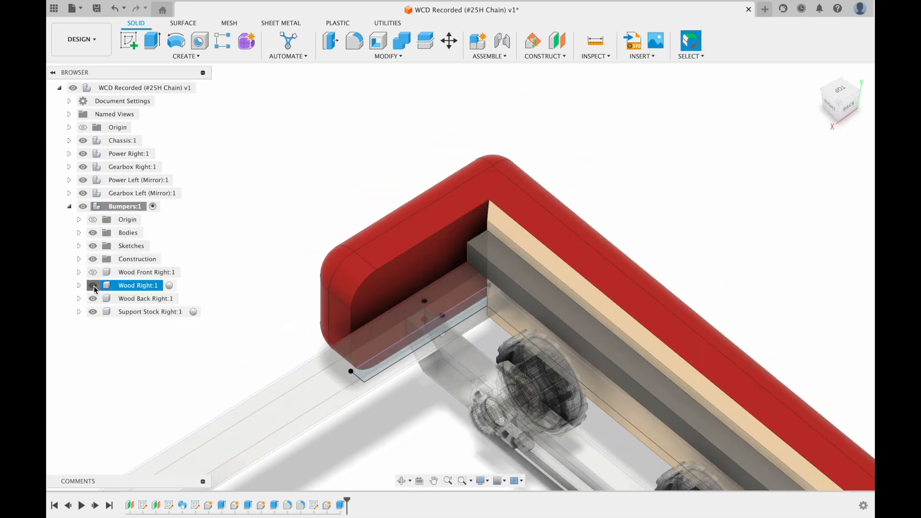
left_click(93, 286)
left_click(93, 311)
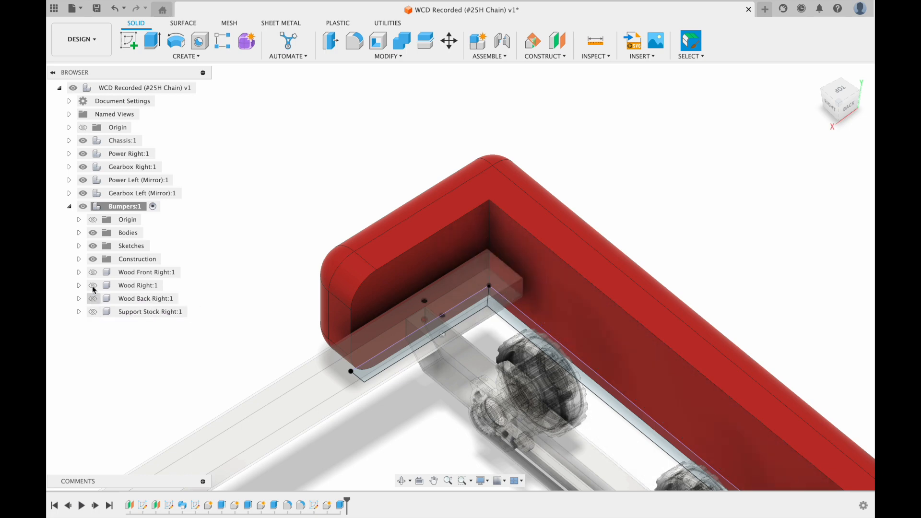
left_click(79, 246)
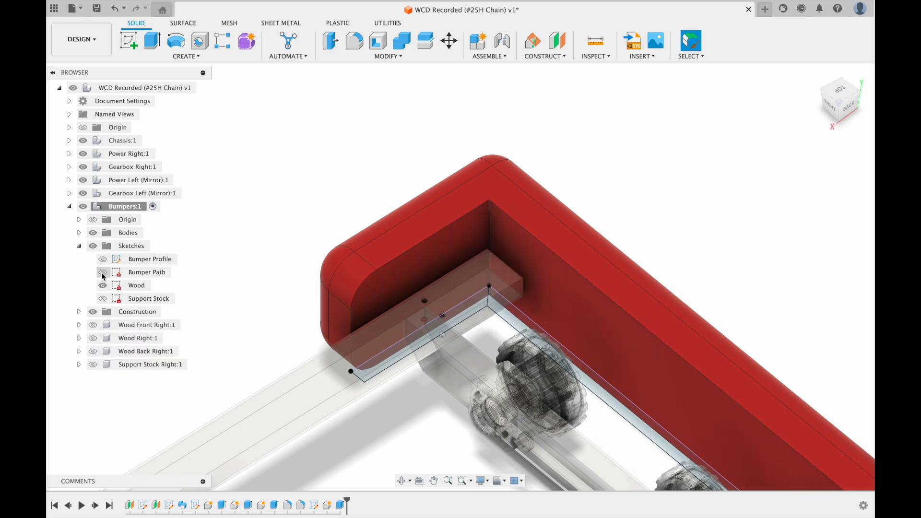
left_click(80, 246)
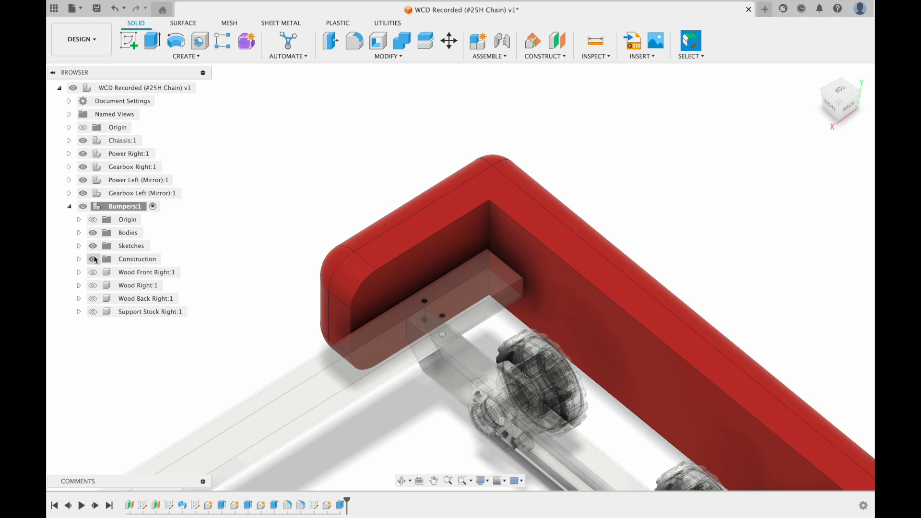
- Convert the red bumper body inside the Bumpers component into a component of its own
left_click(498, 192)
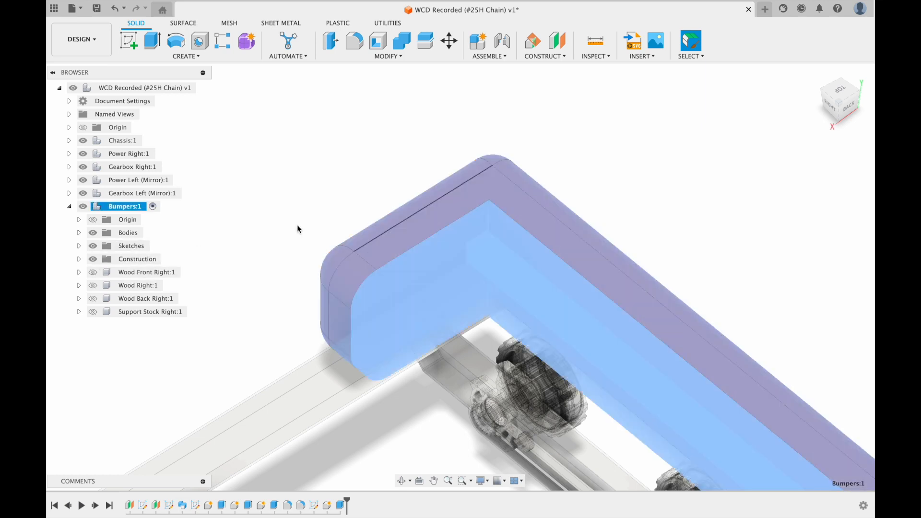
left_click(79, 233)
left_click(139, 246)
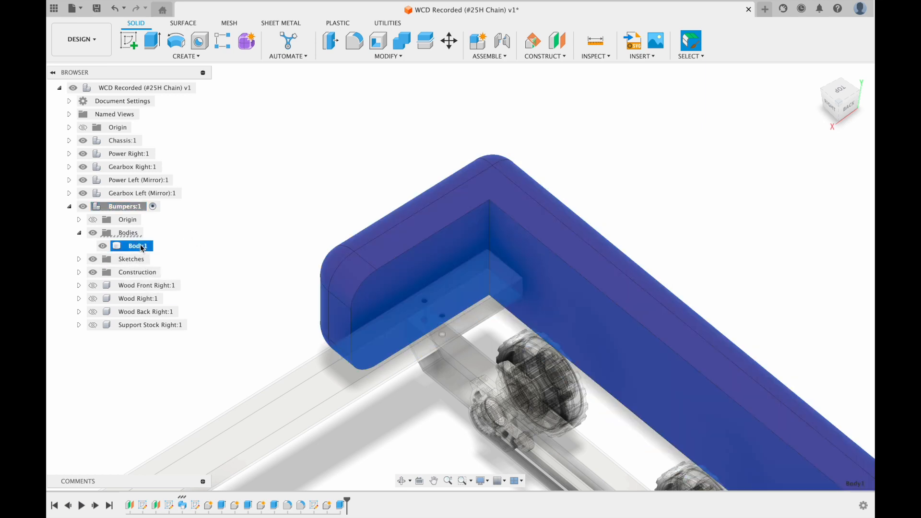
right_click(141, 246)
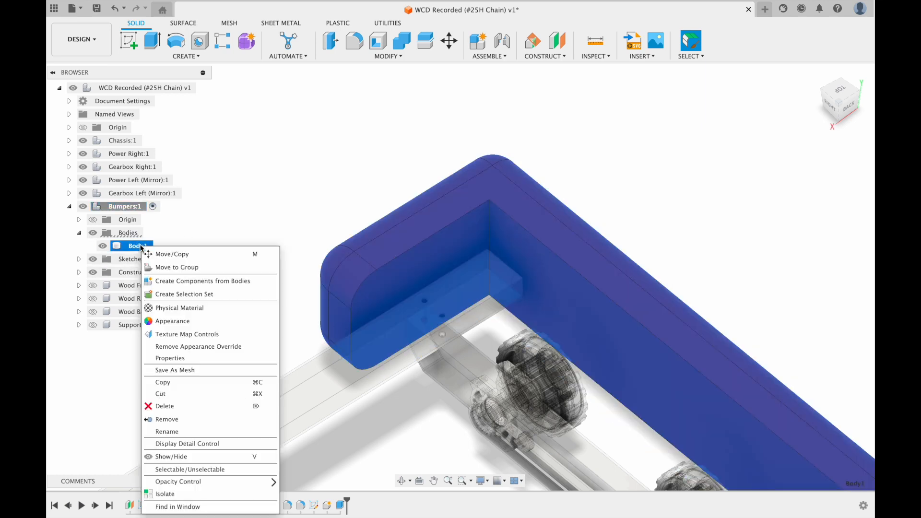
left_click(184, 281)
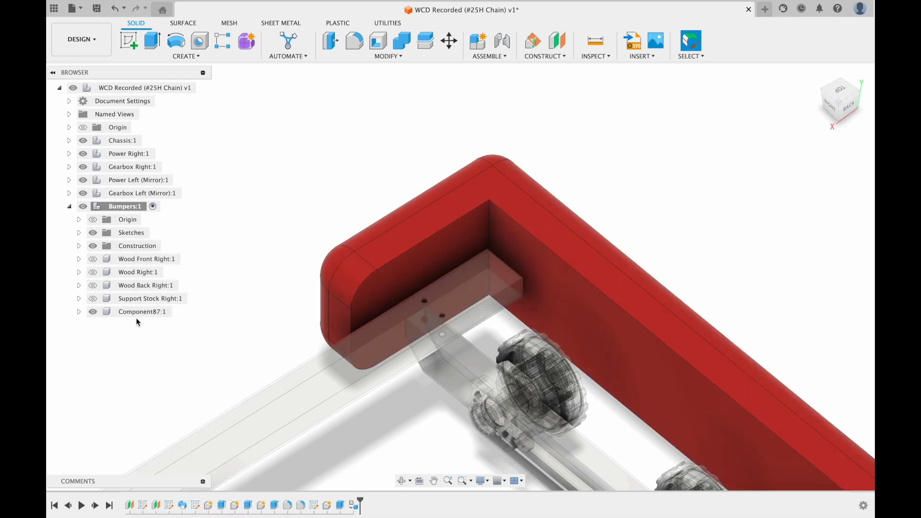
- Rename the component made from the bumper body as Bumper Right
double_click(133, 311)
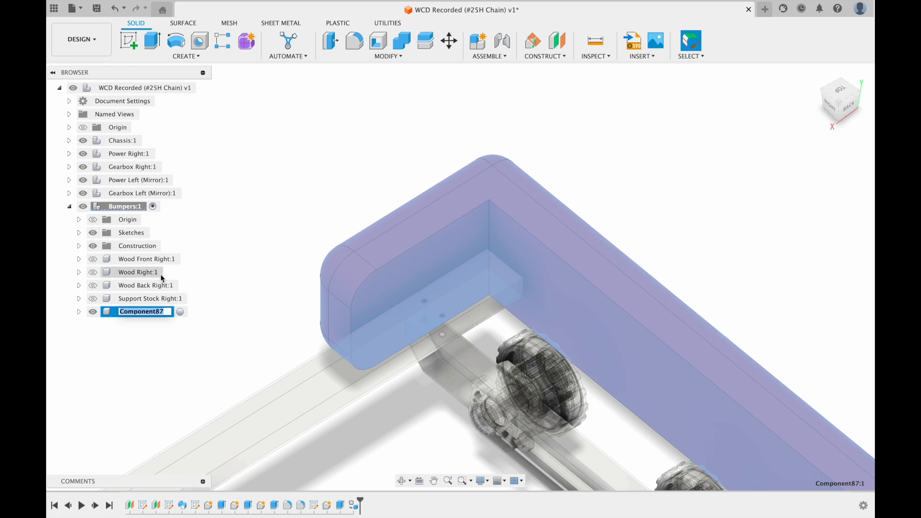
type("Bumper Right")
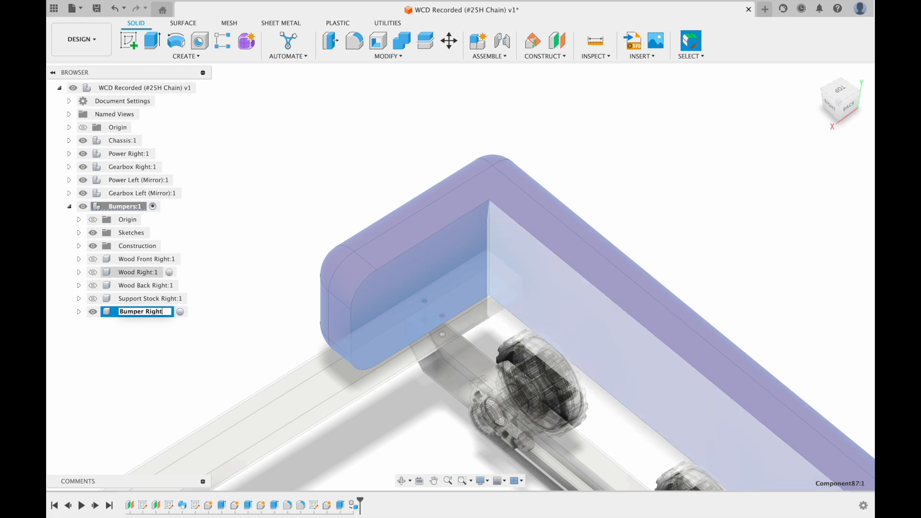
key("Return")
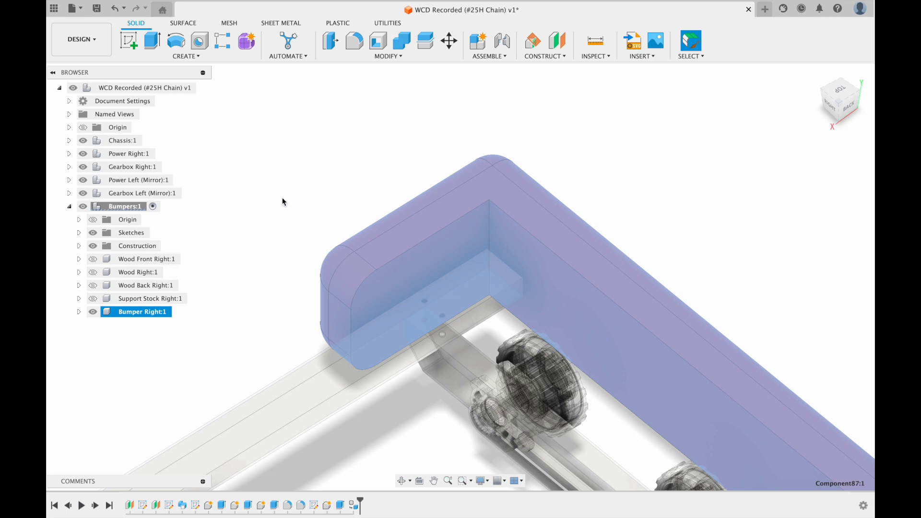
left_click(275, 290)
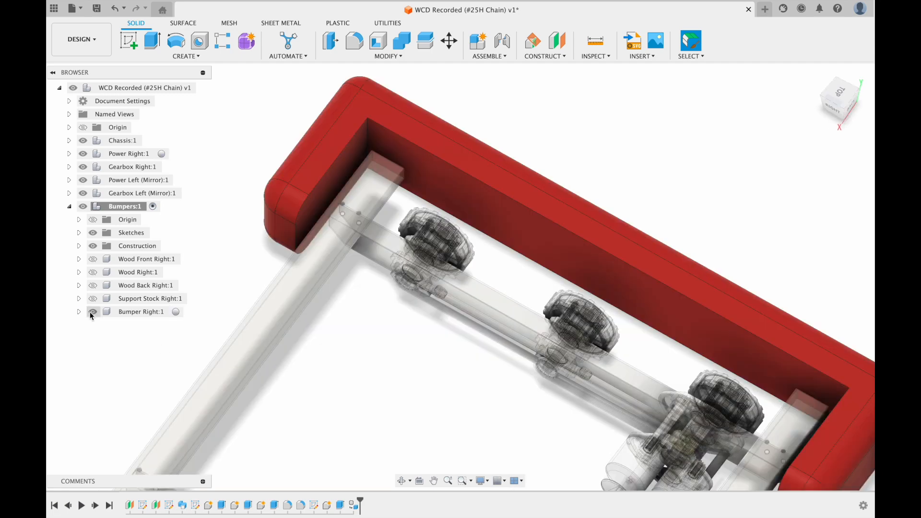
- Hide the Bumper Right component and show Support Stock Right, leaving the Bumpers component collapsed
left_click(92, 312)
left_click(69, 206)
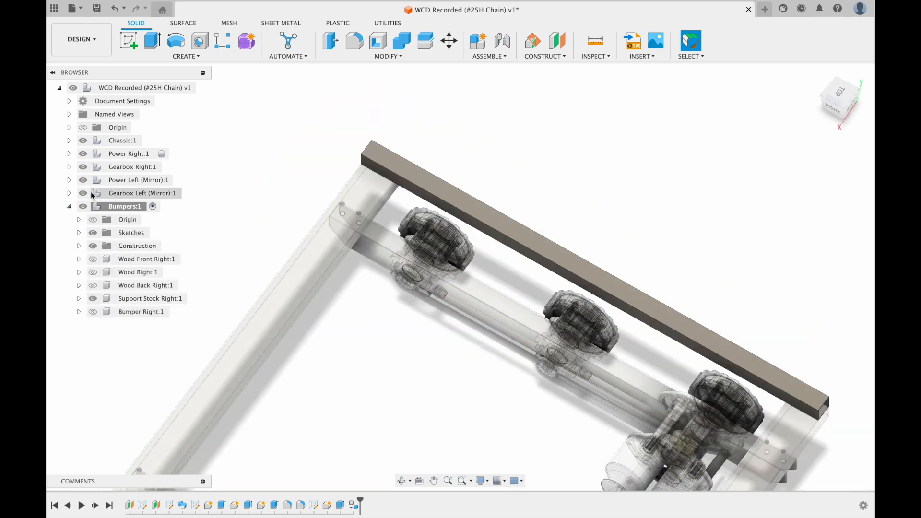
left_click(69, 206)
- Chamfer the four lower outer end edges of the front and back chassis cross tubes by 0.5 in
left_click(364, 57)
left_click(359, 92)
middle_click_drag(507, 217, 412, 258, "shift")
scroll(455, 208, "up", 3)
left_click(448, 245)
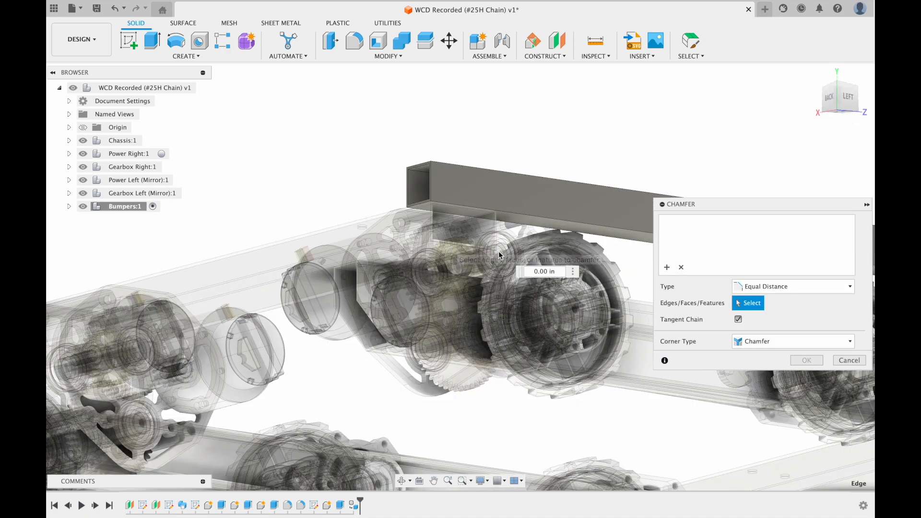
scroll(513, 283, "down", 3)
middle_click_drag(513, 283, 480, 204)
scroll(571, 247, "up", 3)
left_click(571, 246)
scroll(571, 246, "down", 5)
scroll(493, 202, "up", 6)
left_click(462, 261)
scroll(461, 261, "down", 4)
middle_click_drag(458, 259, 480, 127, "shift")
middle_click_drag(191, 154, 318, 146)
middle_click_drag(406, 238, 206, 244)
middle_click_drag(269, 244, 523, 240, "shift")
scroll(595, 163, "up", 4)
left_click(598, 157)
type("0.5")
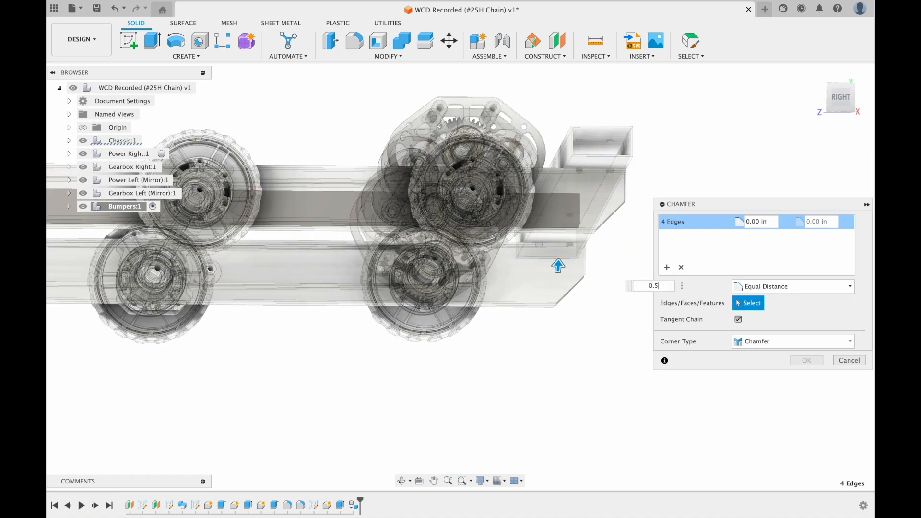
key("Return")
- Start a sketch on the support tube's top face and draw a construction centreline along its full length
scroll(736, 254, "down", 4)
mouse_move(736, 254)
middle_mouse_down("shift")
mouse_move(414, 224)
mouse_move(350, 87)
mouse_move(419, 224)
middle_mouse_up("shift")
scroll(349, 87, "up", 5)
scroll(418, 224, "down", 3)
left_click(136, 44)
scroll(774, 407, "down", 5)
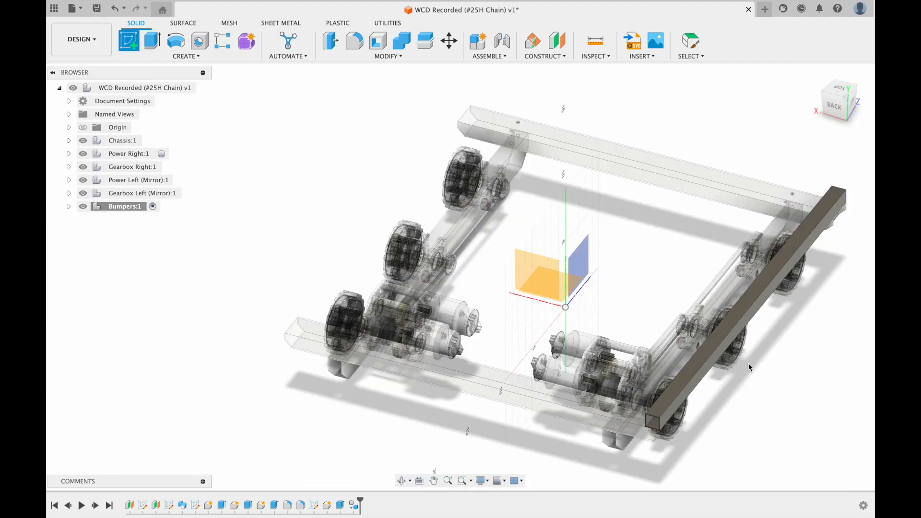
left_click(759, 336)
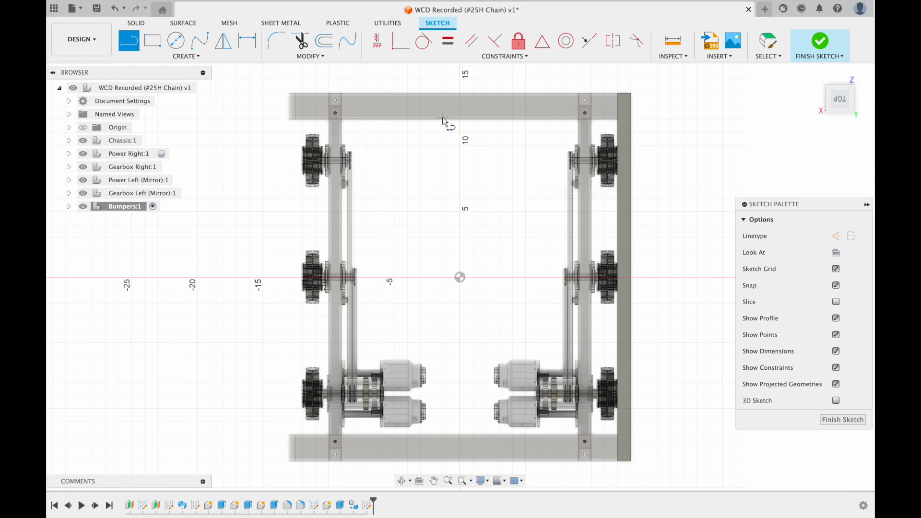
left_click(624, 94)
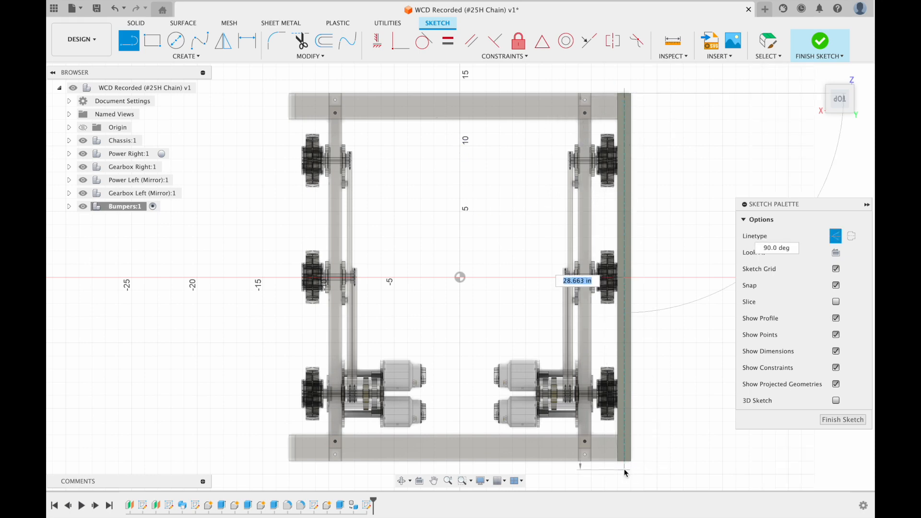
double_click(624, 464)
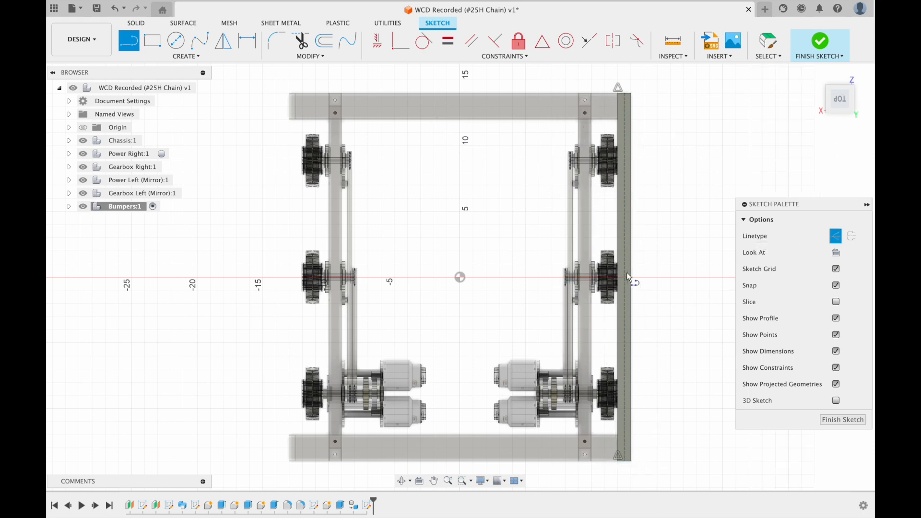
- Draw two circles on the centreline near the support tube's end away from the motors, the outer one 0.236 in in diameter
left_click(176, 44)
scroll(568, 155, "up", 5)
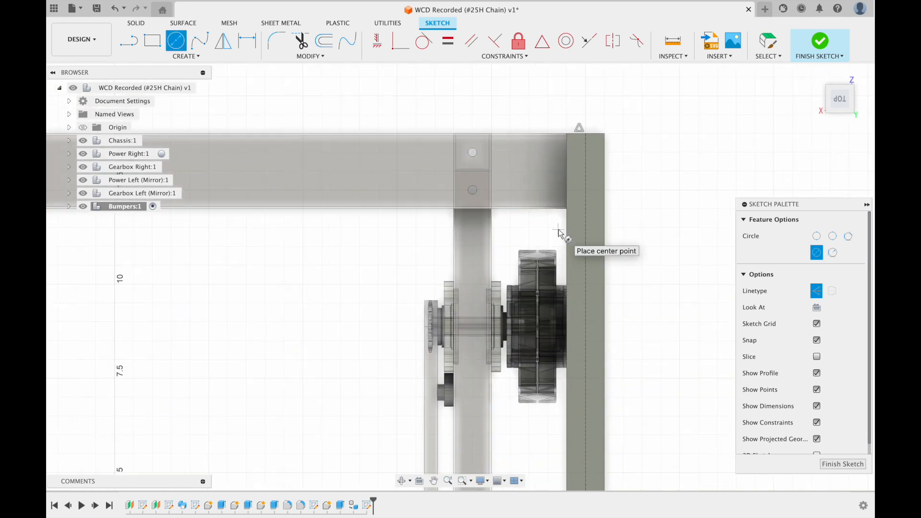
type("0.236")
key("Return")
scroll(622, 167, "up", 5)
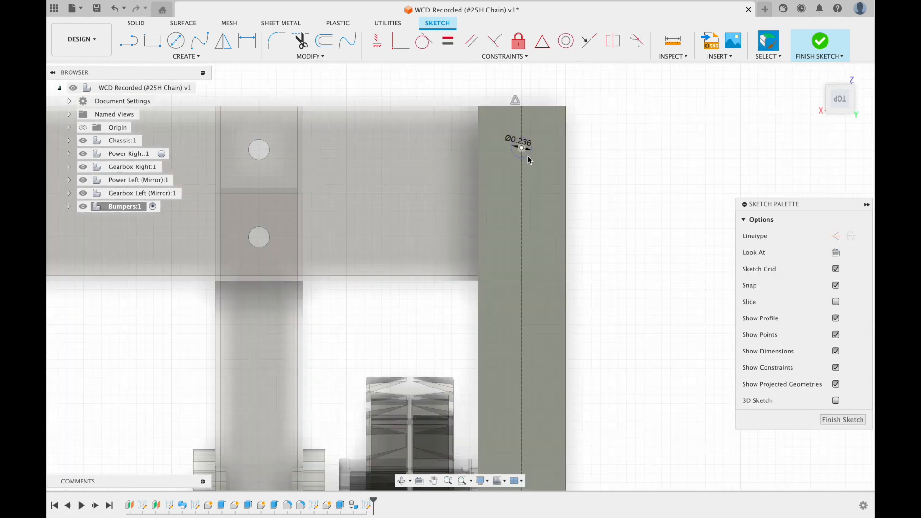
left_click(176, 42)
left_click(521, 219)
left_click(527, 241)
- Draw two more circles on the centreline near the motor end of the support tube
scroll(511, 318, "down", 5)
scroll(524, 407, "down", 5)
scroll(520, 460, "up", 5)
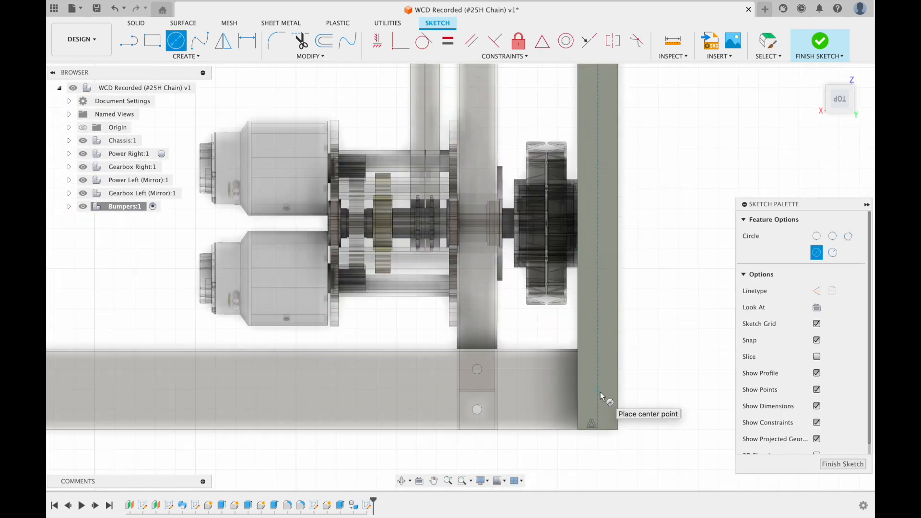
left_click(597, 404)
left_click(606, 411)
key("Escape")
- Make all four circles on the support tube equal in size
left_click(609, 381)
left_click(606, 395, "shift")
scroll(601, 333, "down", 5)
scroll(559, 137, "up", 5)
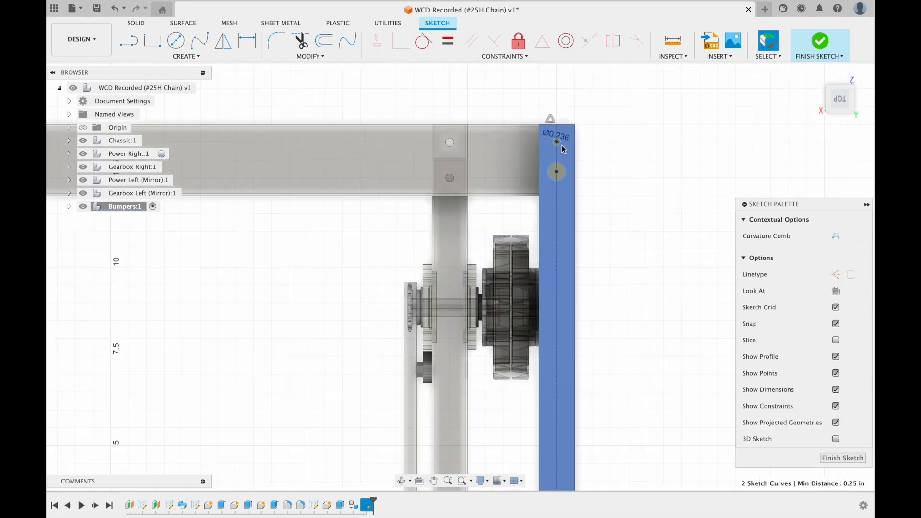
left_click(564, 185, "shift")
left_click(560, 153, "shift")
left_click(448, 41)
- Dimension the two circles away from the motors 0.5 in and 1.5 in from the nearby support tube end
key("d")
left_click(560, 153)
left_click(575, 119)
left_click(574, 133)
type(".5")
key("Return")
left_click(533, 120)
left_click(595, 159)
type("1.5")
key("Return")
- Dimension the motor-end circles from their tube end to match the opposite pair, the outer one at 0.5 in, and finish the sketch
scroll(483, 276, "down", 5)
scroll(516, 448, "up", 5)
left_click(544, 305)
left_click(548, 325)
left_click(550, 312)
type(".5")
key("Return")
left_click(541, 264)
left_click(526, 327)
left_click(575, 277)
type("1.")
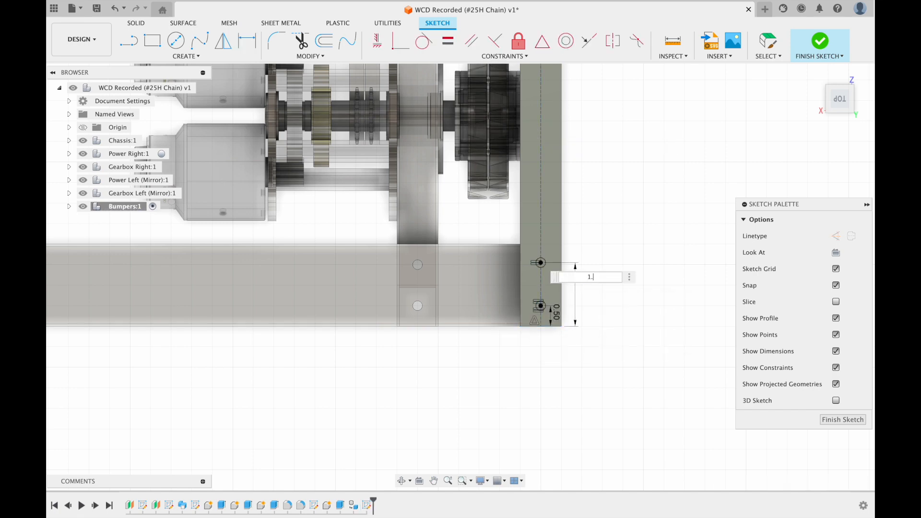
left_click(835, 421)
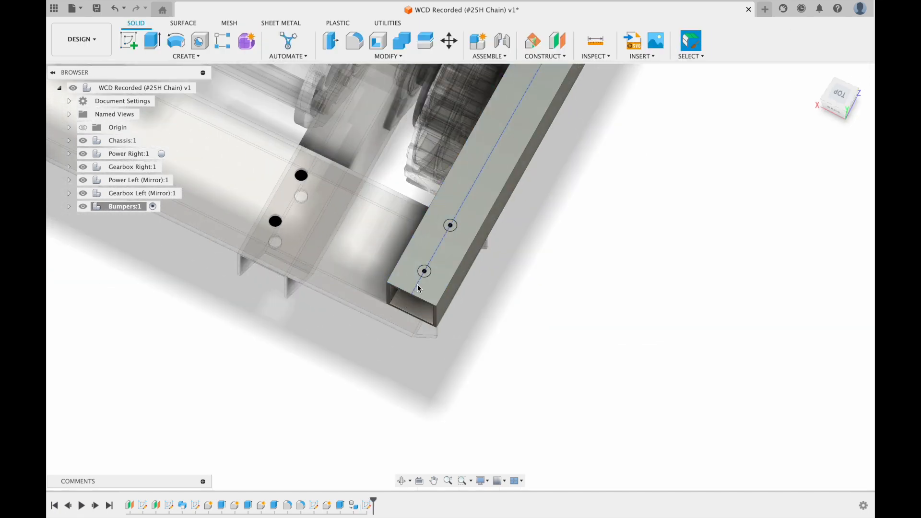
- Extrude the four circle profiles down through the support tube as a cut to make its mounting holes
key("e")
scroll(421, 255, "up", 5)
left_click(421, 303)
left_click(497, 178)
scroll(498, 178, "down", 5)
middle_click_drag(607, 69, 482, 309)
scroll(407, 274, "up", 5)
left_click(408, 272)
left_click(465, 176)
scroll(464, 181, "down", 8)
middle_click_drag(464, 183, 551, 154)
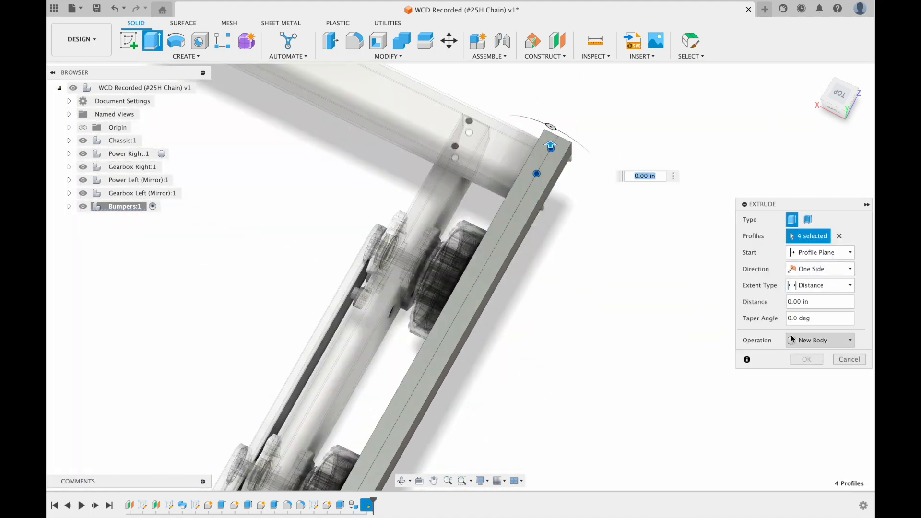
left_click(812, 340)
left_click(805, 368)
left_click_drag(550, 143, 570, 255)
middle_click_drag(569, 255, 472, 142, "shift")
left_click(805, 376)
- Show the Bumper Right component and the three wood components inside Bumpers again
middle_click_drag(629, 423, 396, 264, "shift")
scroll(395, 265, "down", 3)
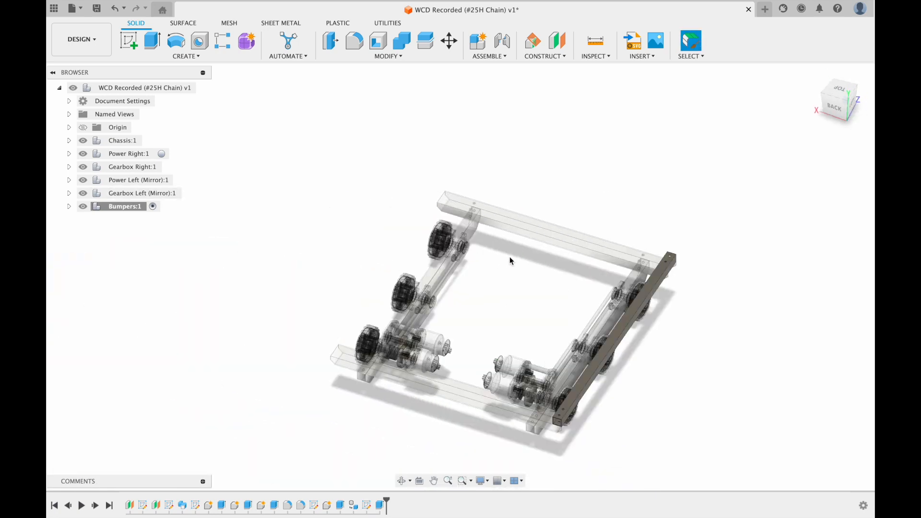
scroll(661, 293, "up", 5)
middle_click_drag(661, 293, 715, 273)
scroll(716, 272, "down", 2)
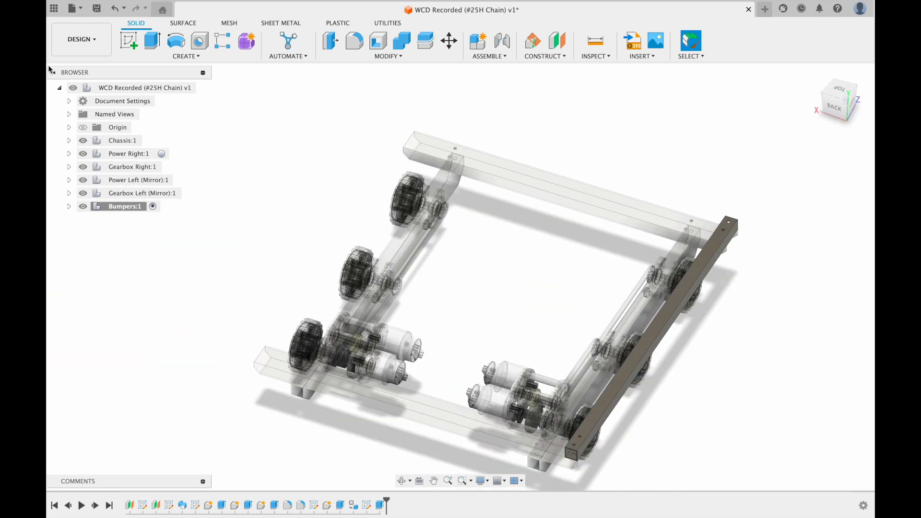
left_click(69, 193)
left_click(68, 89)
left_click(69, 206)
left_click(94, 312)
left_click(93, 286)
left_click(90, 272)
left_click(92, 260)
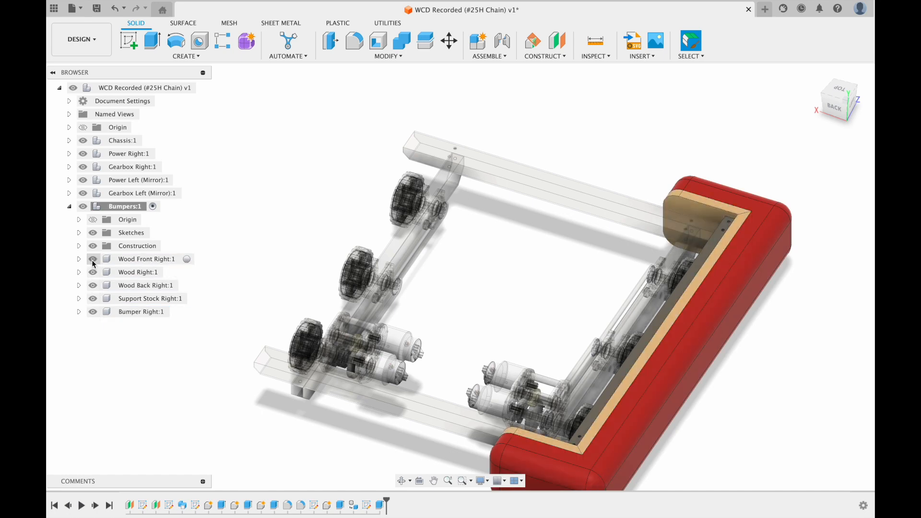
- Examine the bumper corner where the support tube crosses the end of the chassis cross tube
middle_click_drag(511, 365, 500, 336, "shift")
scroll(594, 238, "up", 5)
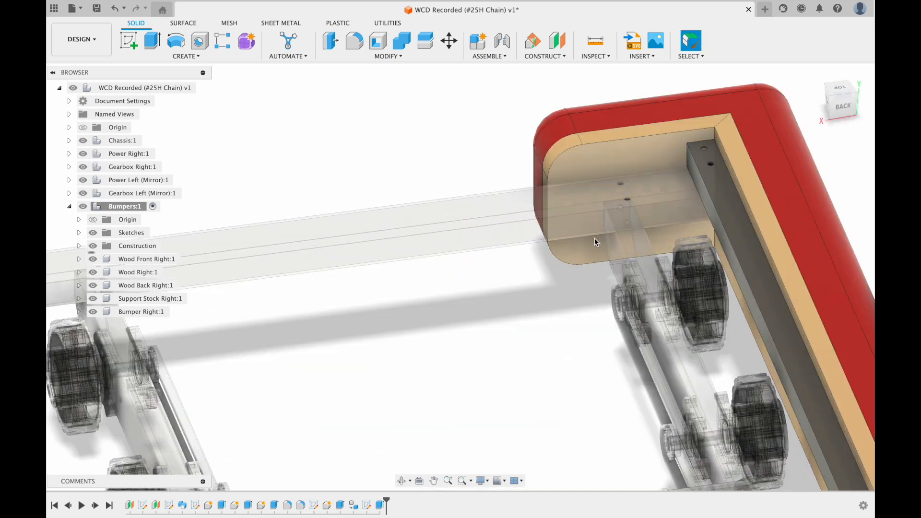
scroll(594, 238, "up", 3)
middle_click_drag(595, 239, 484, 307)
scroll(456, 243, "down", 5)
middle_click_drag(575, 264, 482, 181, "shift")
middle_click_drag(494, 434, 347, 272, "shift")
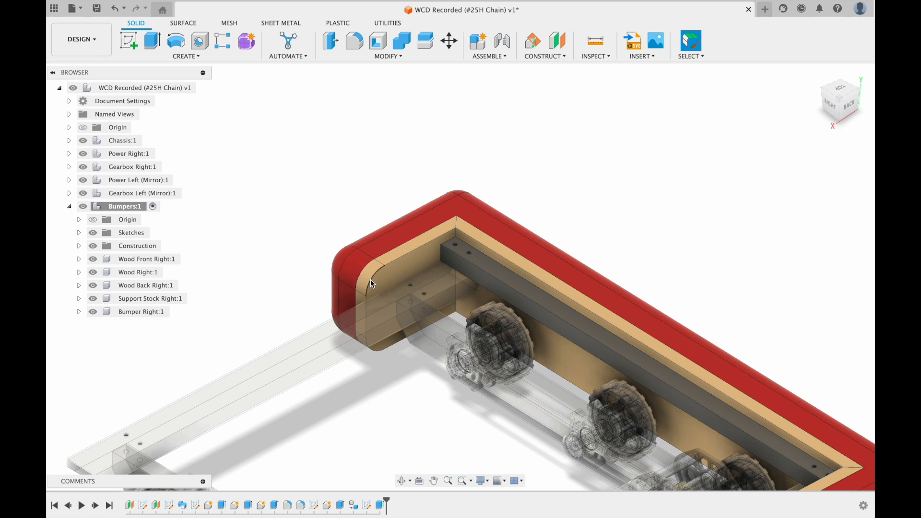
scroll(374, 284, "up", 3)
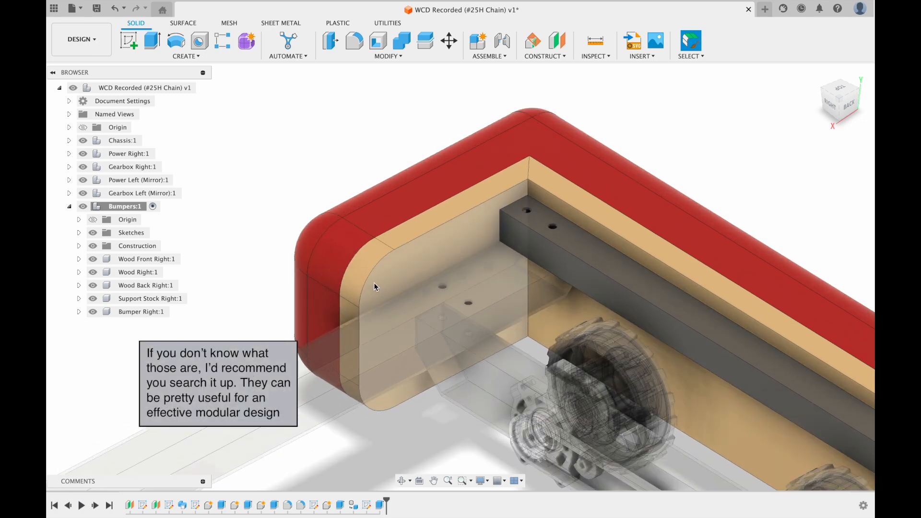
scroll(373, 283, "up", 2)
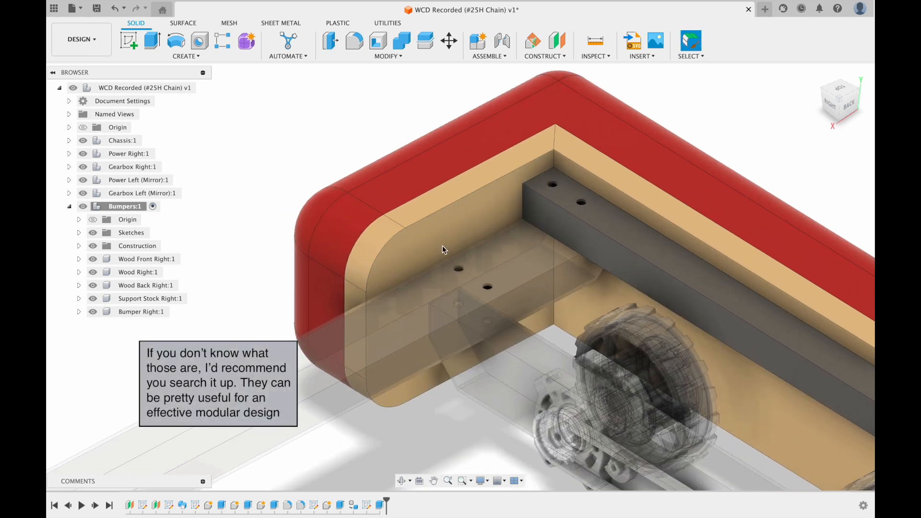
- Start a sketch on the chassis cross tube's top face and draw a 0.394 in circle inward of the side rail
left_click(128, 41)
left_click(424, 300)
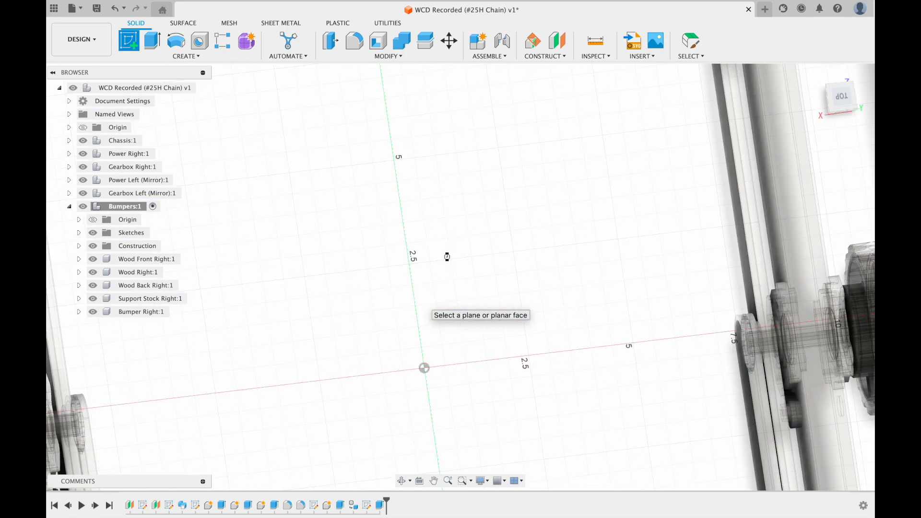
type("c")
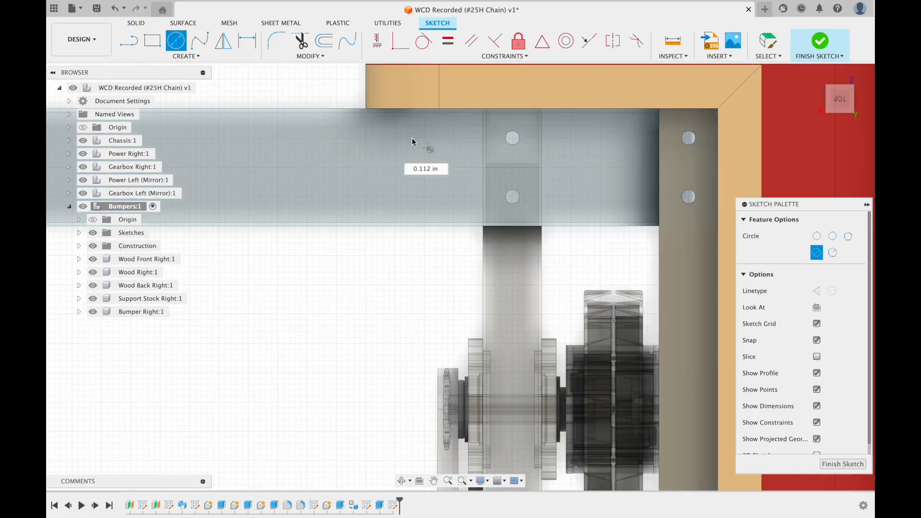
type(".394")
key("Return")
- Dimension the 0.394 in circle 5 in from the cross tube's end and 0.5 in from its outer long edge
key("d")
left_click(438, 154)
left_click(718, 148)
left_click(584, 159)
type("5")
key("Return")
left_click(415, 150)
left_click(360, 109)
left_click(353, 134)
type(".5")
key("Return")
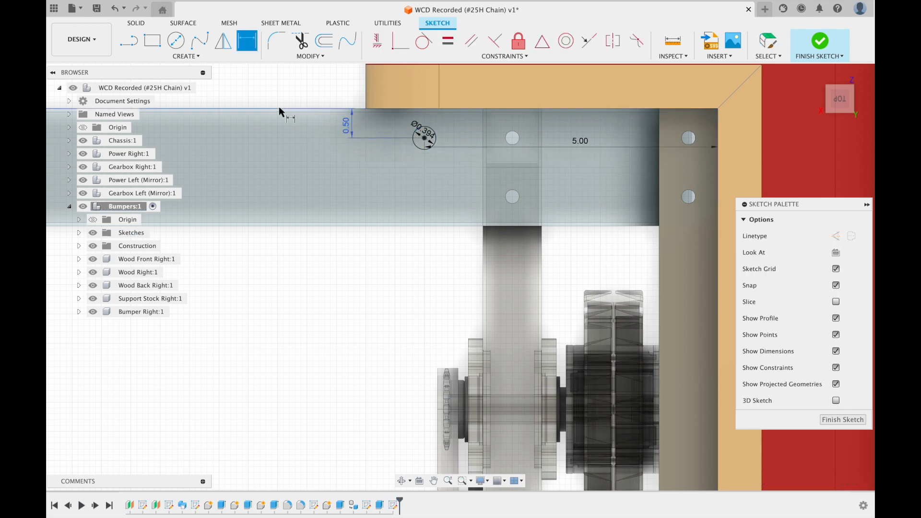
- Draw a second 0.394 in circle on the cross tube between the side rail and the support tube
left_click(176, 41)
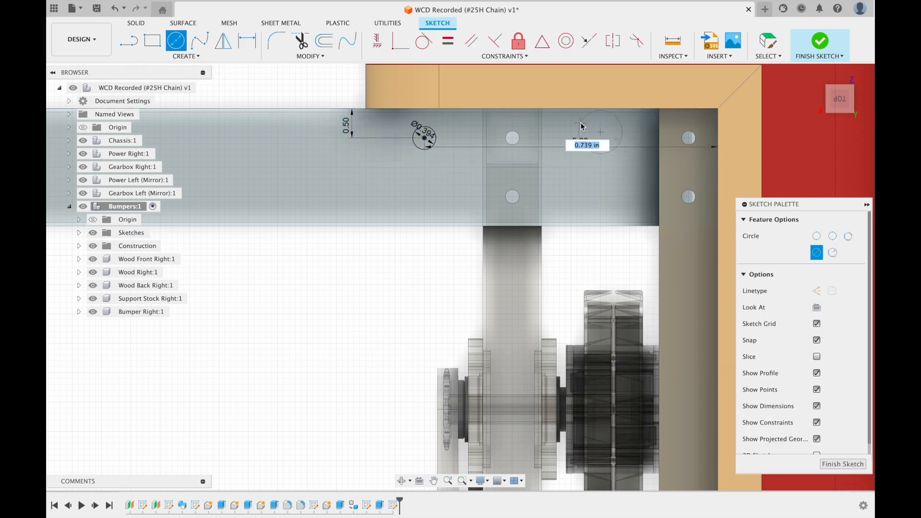
type(".394")
key("Return")
- Dimension the second 0.394 in circle 2 in from the cross tube's end and 0.5 in from its outer long edge
key("d")
left_click(609, 139)
left_click(718, 170)
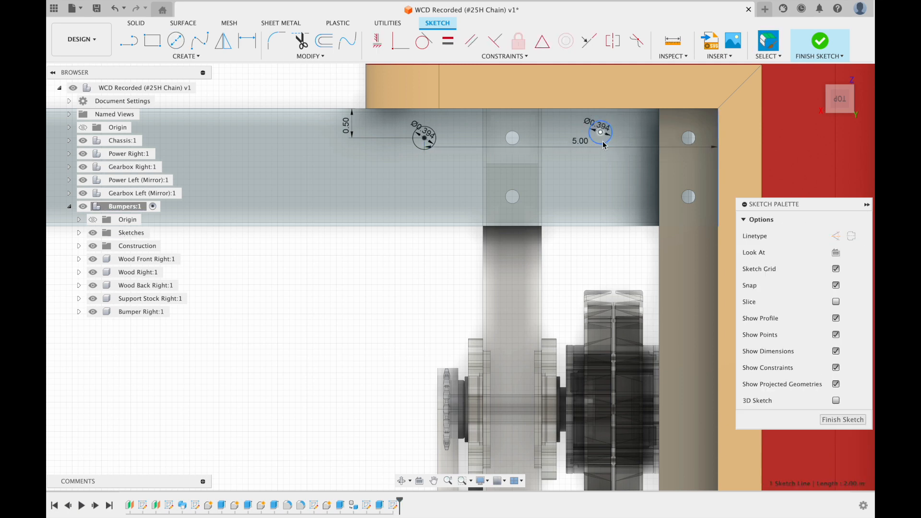
left_click(606, 172)
type("2")
key("Return")
left_click(608, 141)
left_click(626, 109)
left_click(628, 127)
type(".5")
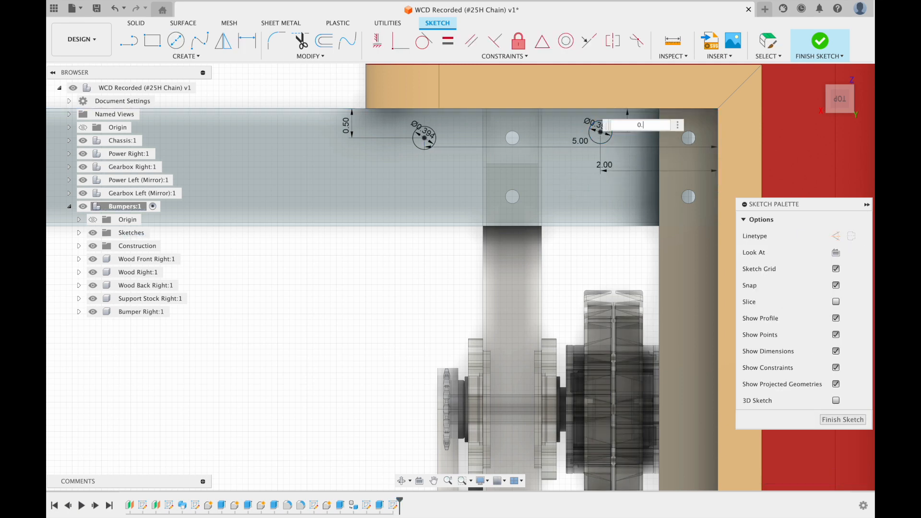
key("Return")
- Draw a line across the middle of the chassis, parallel to the cross tubes, in the rivnut hole sketch
scroll(559, 181, "down", 3)
middle_click_drag(561, 190, 564, 188, "shift")
middle_click_drag(689, 288, 514, 211)
scroll(553, 222, "down", 3)
scroll(442, 183, "down", 5)
middle_click_drag(514, 211, 633, 216)
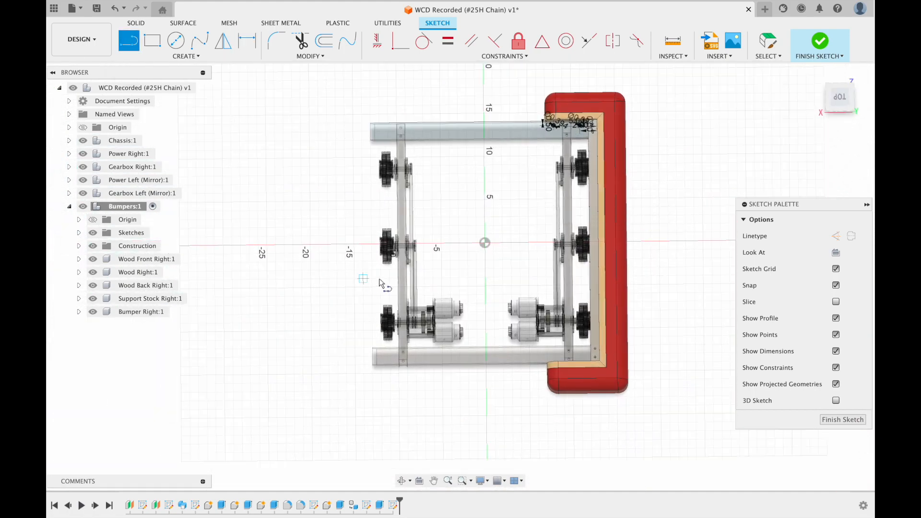
left_click(407, 253)
left_click(566, 247)
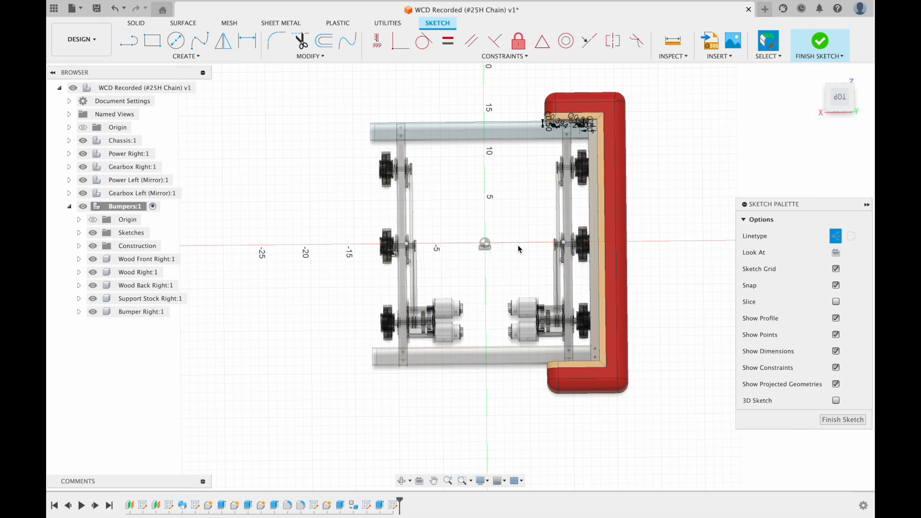
- Make the middle line construction geometry and project the support tube's long edge into the sketch
scroll(519, 249, "up", 5)
key("p")
left_click(711, 236)
left_click(726, 252, "shift")
middle_click_drag(726, 253, 607, 235, "shift")
scroll(606, 235, "up", 3)
- Apply a Midpoint constraint tying the end of the construction line to the middle of the support tube
left_click(542, 41)
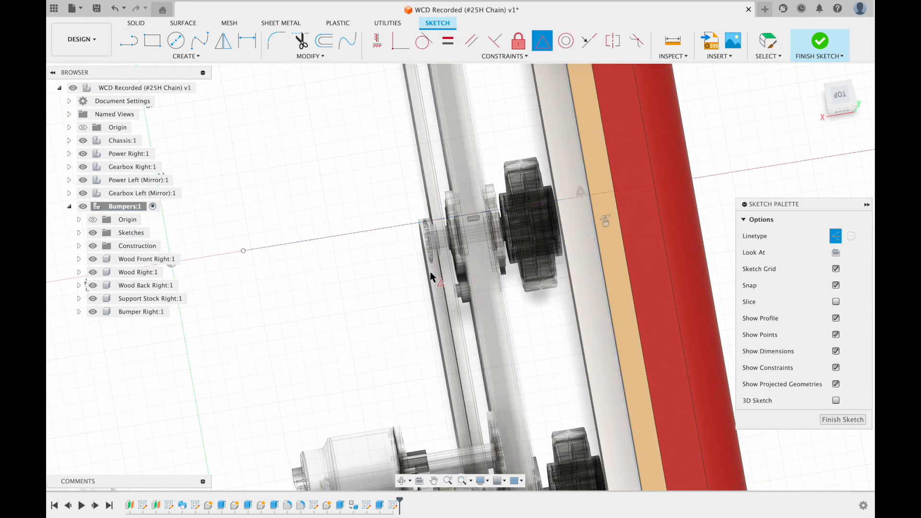
scroll(430, 271, "down", 5)
left_click(509, 263)
scroll(518, 257, "up", 6)
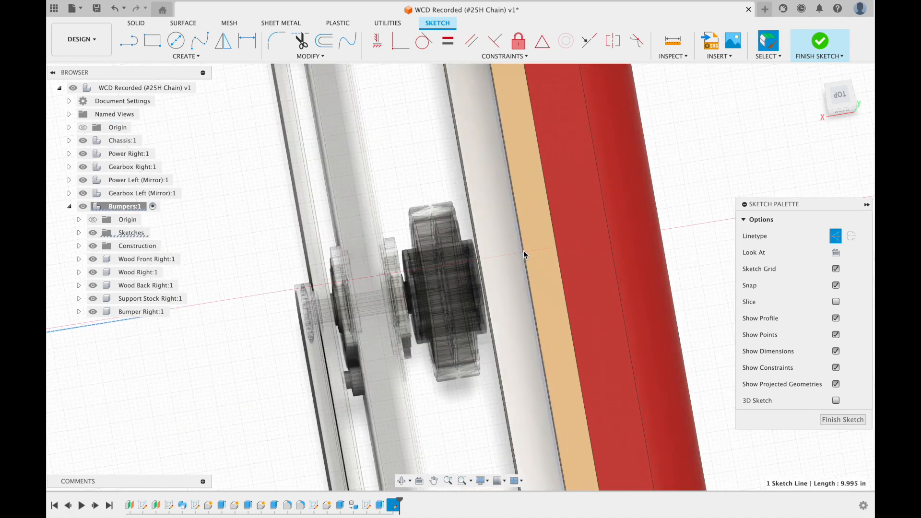
middle_click_drag(523, 255, 602, 185, "shift")
scroll(593, 204, "up", 4)
scroll(592, 204, "down", 5)
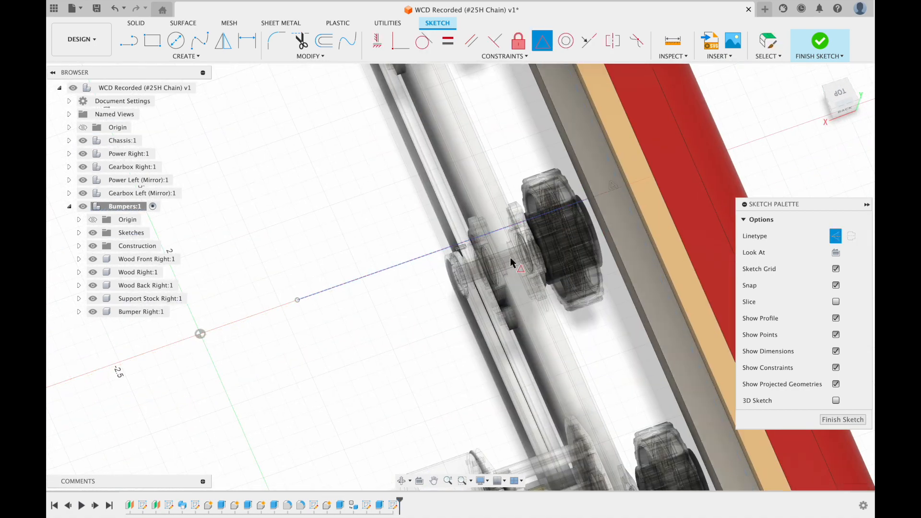
scroll(469, 259, "down", 6)
scroll(433, 155, "up", 7)
scroll(384, 144, "down", 2)
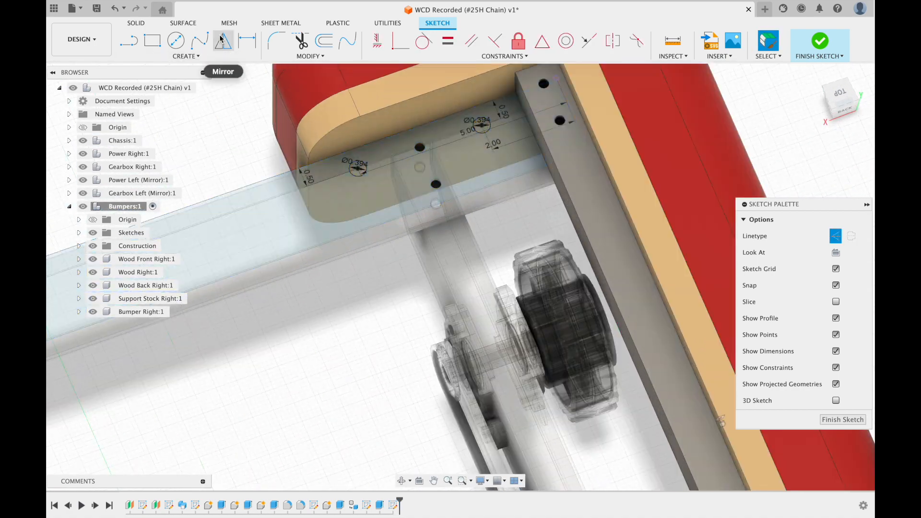
- Mirror the two 0.394 in circles about the construction line onto the opposite cross tube and finish the sketch
left_click(223, 40)
scroll(478, 116, "down", 5)
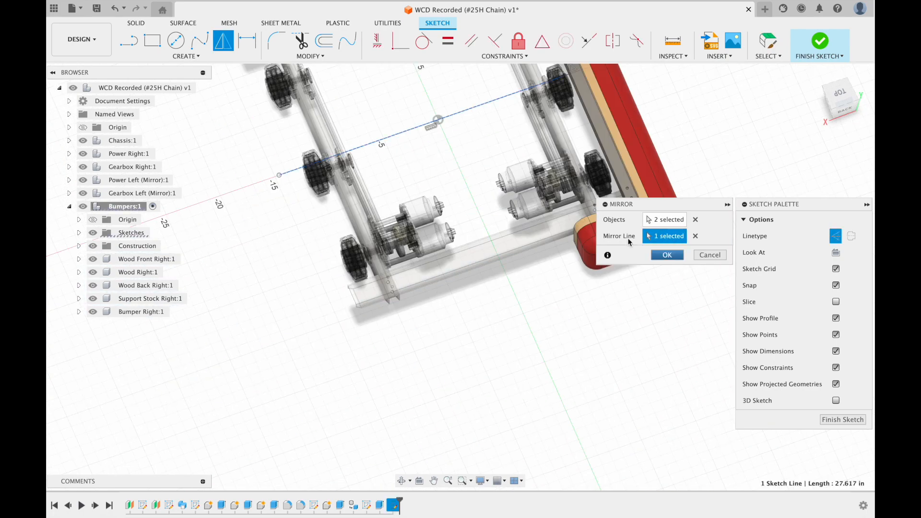
left_click(667, 255)
scroll(624, 240, "up", 3)
scroll(523, 226, "down", 6)
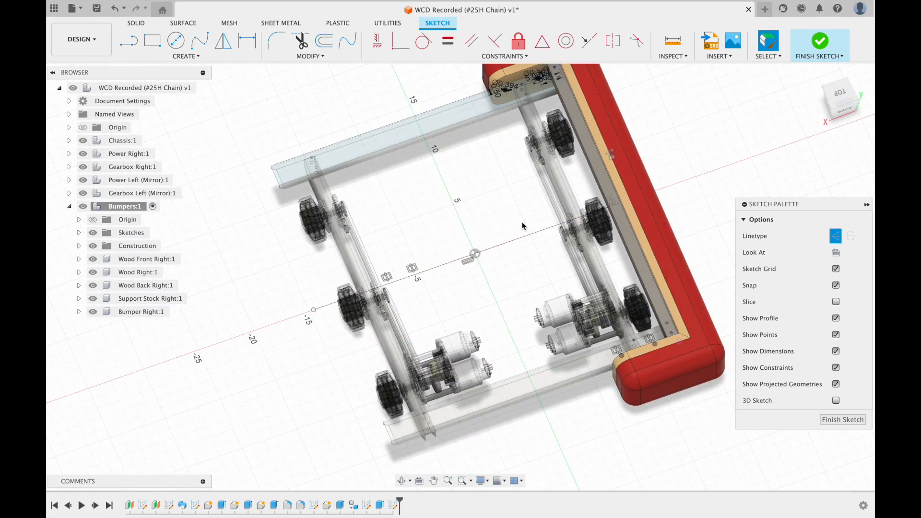
scroll(558, 111, "up", 5)
middle_click_drag(558, 111, 489, 197)
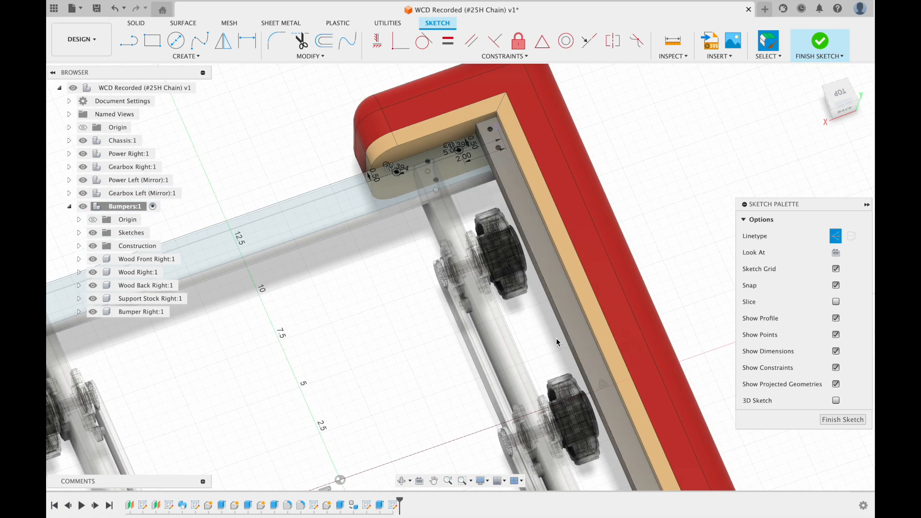
middle_click_drag(557, 341, 603, 321, "shift")
scroll(515, 347, "up", 1)
middle_click_drag(515, 347, 356, 412)
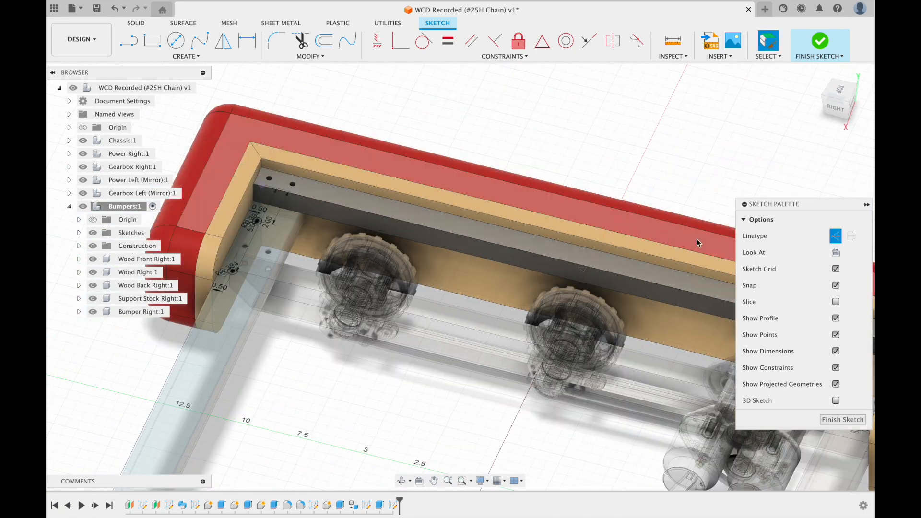
middle_click_drag(470, 272, 269, 316)
middle_click_drag(446, 182, 410, 210)
left_click(843, 419)
- Reopen Sketch5 and draw a 0.394 in circle on the support tube's centreline, on the half away from the gearbox
scroll(381, 211, "down", 4)
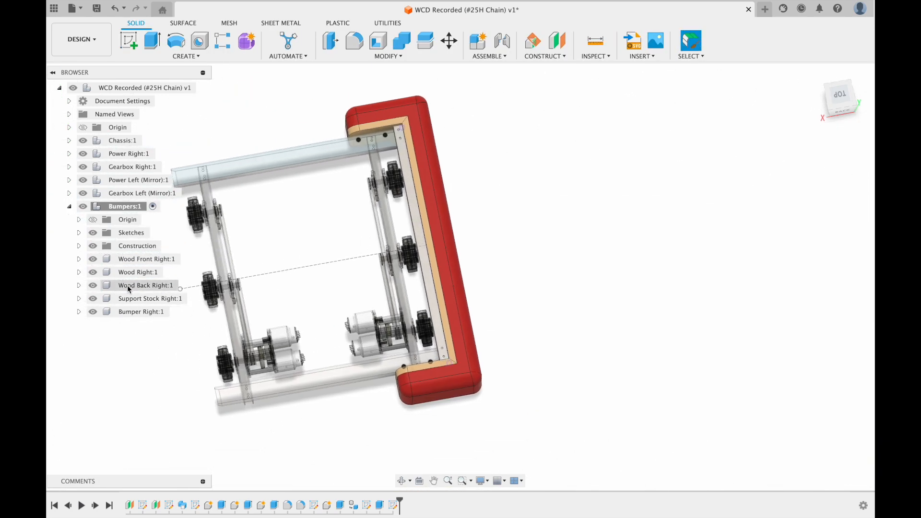
left_click(78, 233)
double_click(133, 300)
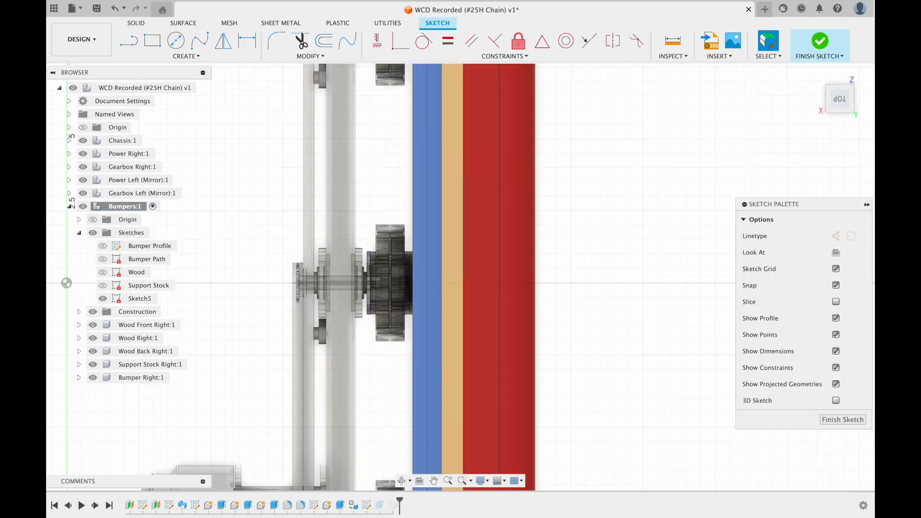
key("c")
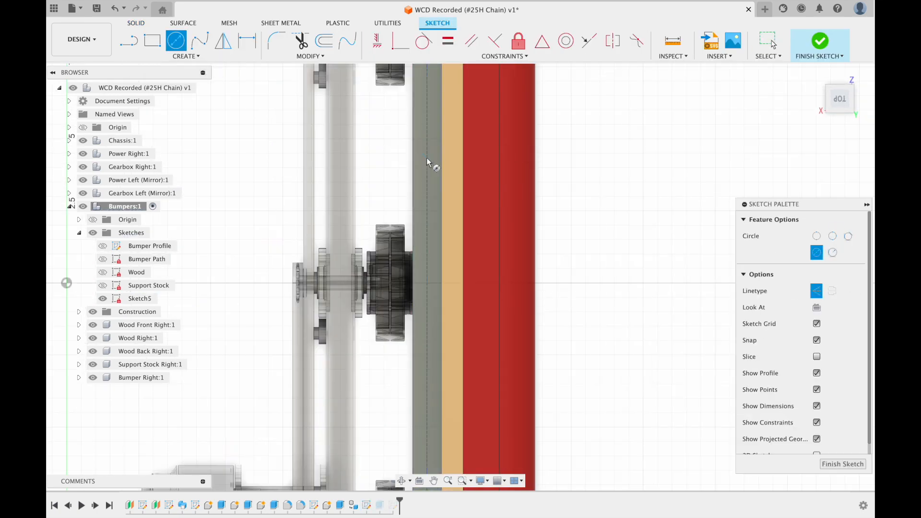
key("Return")
- Draw a 10 mm circle on the support tube's centreline, between the middle wheel and the gearbox-end wheel
scroll(432, 176, "up", 5)
scroll(418, 132, "down", 5)
middle_click_drag(451, 310, 484, 124)
key("c")
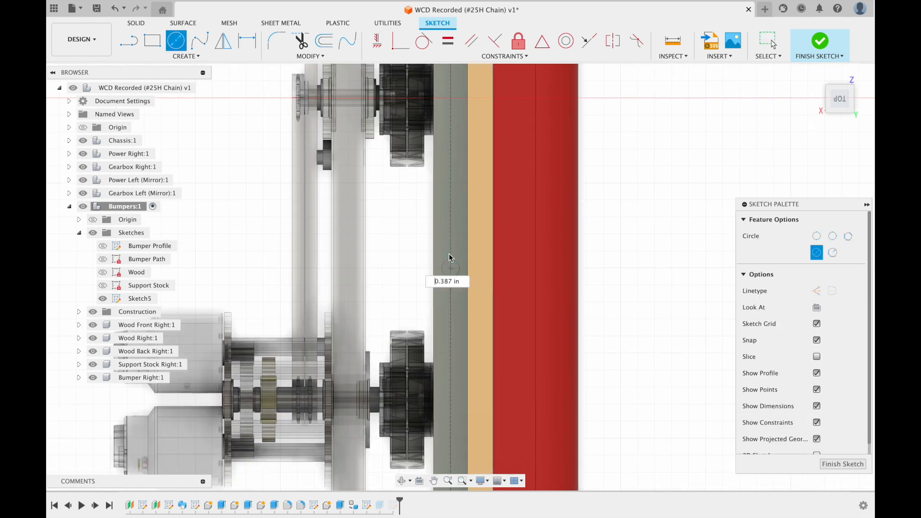
left_click(451, 268)
type("10mm")
key("Return")
scroll(459, 268, "down", 3)
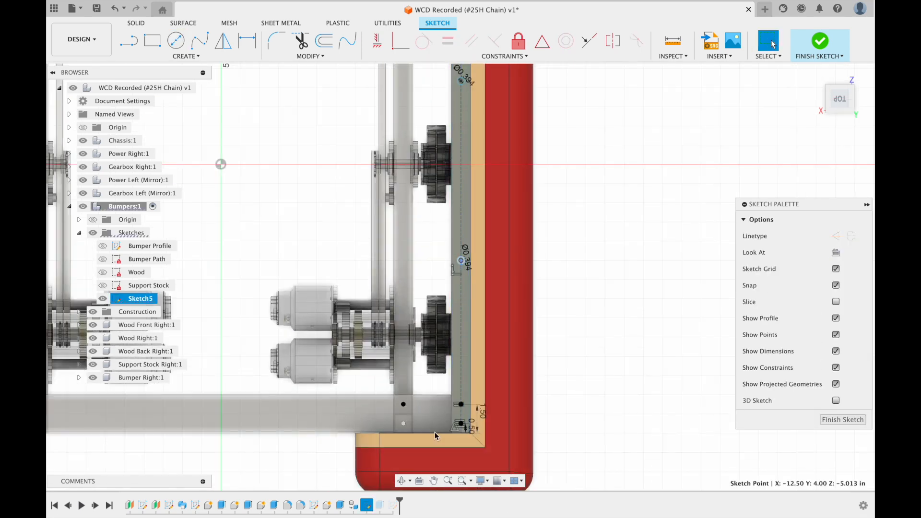
- Dimension the circle on the gearbox half of the support tube 9 in from that end of the chassis
scroll(435, 436, "up", 5)
middle_click_drag(435, 422, 438, 269, "shift")
scroll(494, 246, "down", 3)
key("d")
left_click(493, 246)
scroll(481, 144, "down", 4)
middle_click_drag(481, 139, 491, 280)
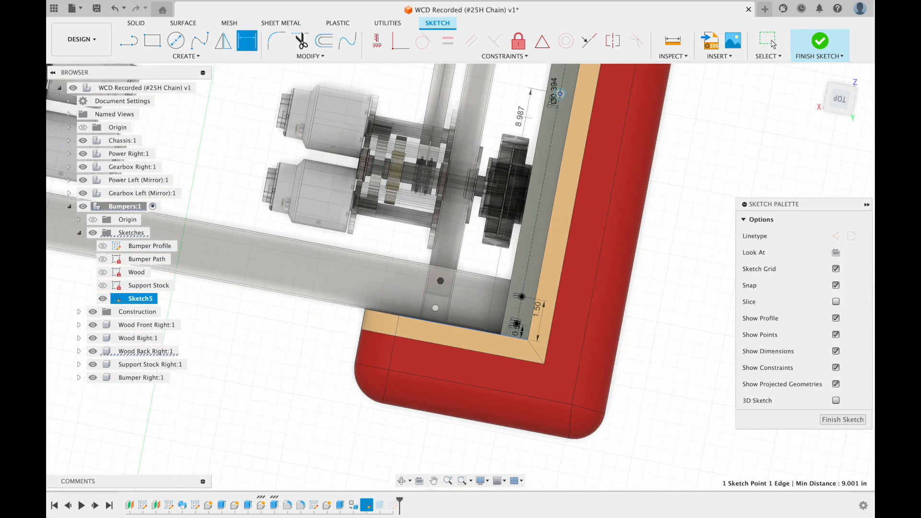
left_click(521, 117)
type("9")
key("Return")
- Dimension the other support tube circle 9 in from the chassis end opposite the gearboxes
scroll(517, 144, "down", 4)
scroll(534, 185, "up", 5)
middle_click_drag(508, 149, 491, 422)
left_click(537, 185)
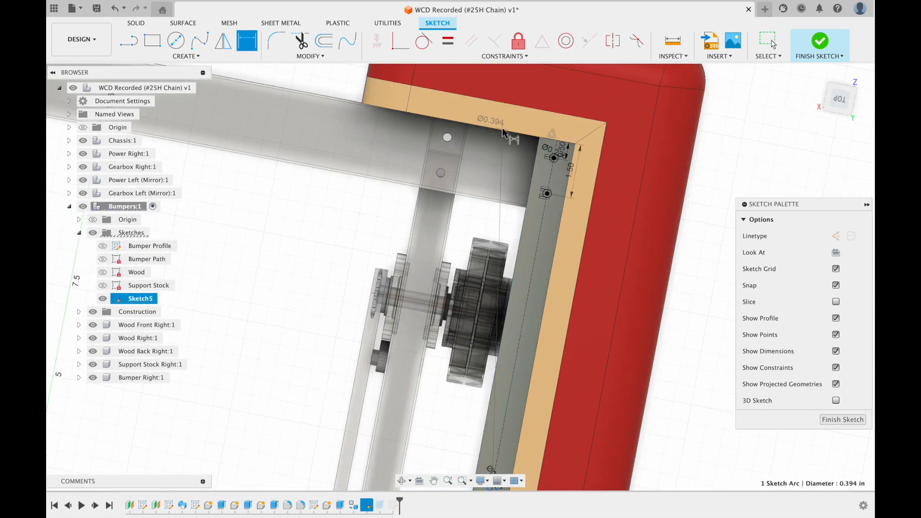
left_click(504, 129)
scroll(503, 131, "down", 4)
middle_click_drag(497, 335, 494, 283)
scroll(497, 283, "up", 6)
left_click(408, 168)
type("9")
key("Return")
- Draw a lengthwise construction line through the origin along the chassis centre, between the two cross tubes
scroll(451, 192, "down", 5)
mouse_move(451, 192)
middle_mouse_down()
mouse_move(479, 403)
mouse_move(499, 288)
mouse_move(557, 242)
mouse_move(537, 283)
mouse_move(489, 307)
mouse_move(451, 288)
middle_mouse_up()
key("Escape")
scroll(499, 288, "down", 5)
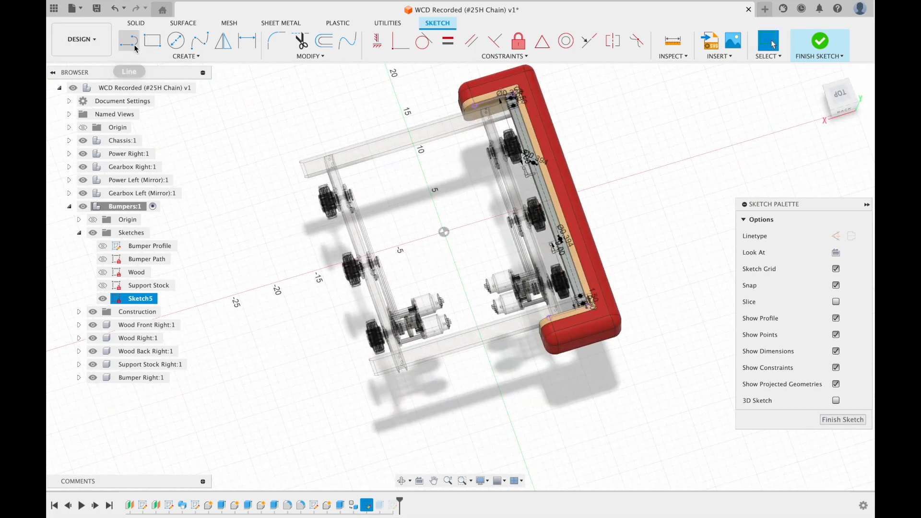
middle_click_drag(408, 128, 390, 141, "shift")
key("Escape")
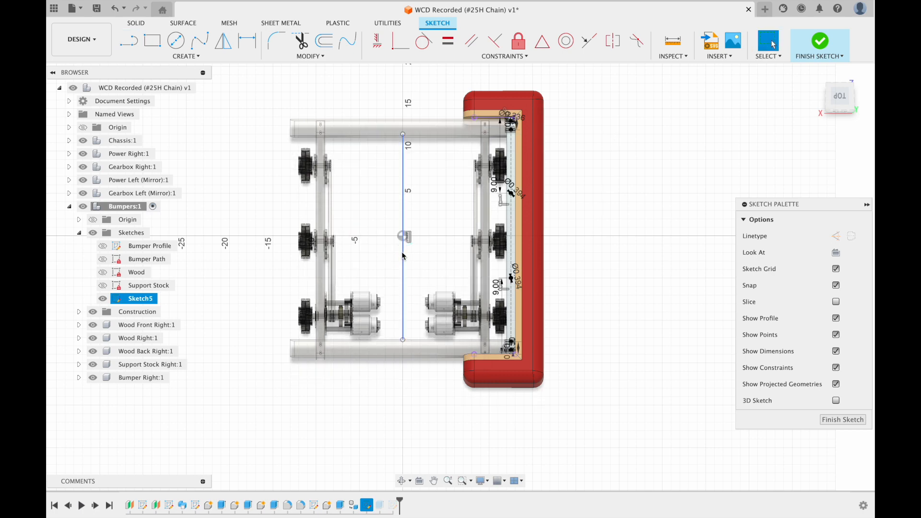
scroll(439, 115, "up", 3)
key("Escape")
scroll(522, 117, "down", 3)
- Mirror the support tube's four end-hole circles about the lengthwise centre line to the chassis's opposite side and finish the sketch
middle_click_drag(419, 460, 389, 331)
scroll(418, 170, "up", 5)
middle_click_drag(528, 105, 444, 333)
left_click(223, 42)
scroll(511, 168, "up", 5)
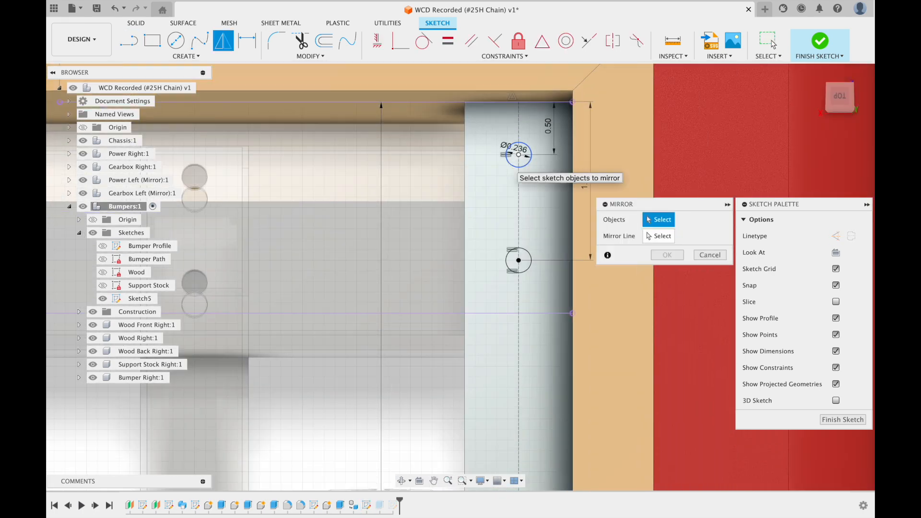
scroll(480, 336, "down", 5)
mouse_move(455, 384)
middle_mouse_down()
mouse_move(396, 154)
mouse_move(406, 67)
middle_mouse_up()
scroll(428, 293, "up", 3)
middle_click_drag(429, 295, 426, 60)
scroll(429, 259, "down", 5)
middle_click_drag(428, 259, 438, 182)
scroll(443, 278, "up", 5)
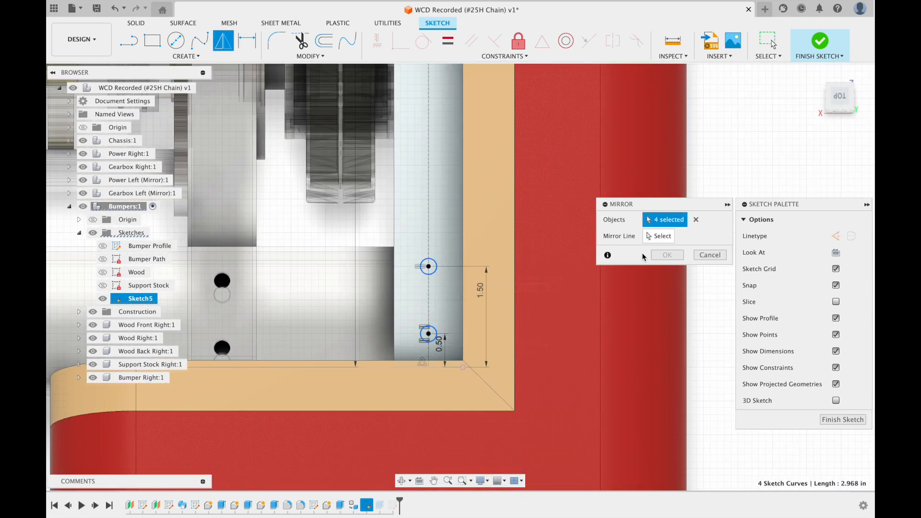
left_click(658, 236)
scroll(432, 312, "down", 5)
middle_click_drag(431, 325, 503, 269)
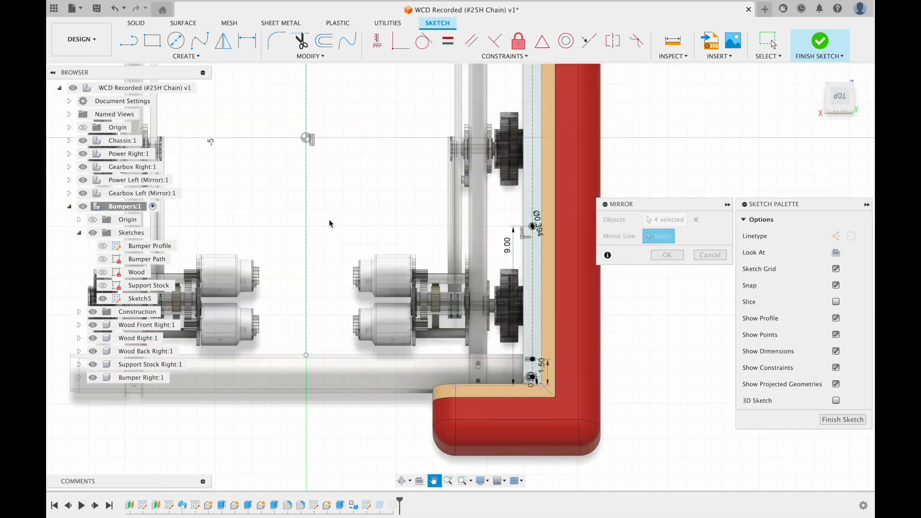
scroll(486, 225, "up", 3)
left_click(534, 232)
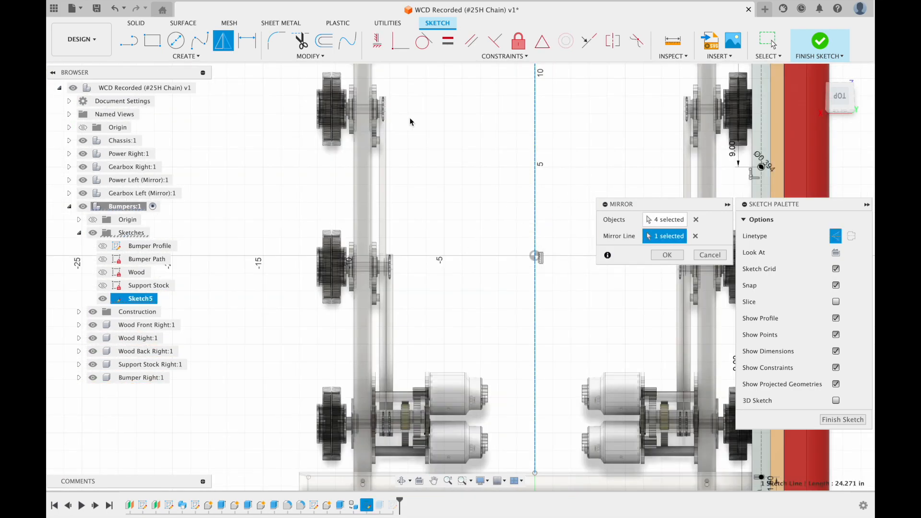
left_click(667, 255)
scroll(527, 260, "down", 5)
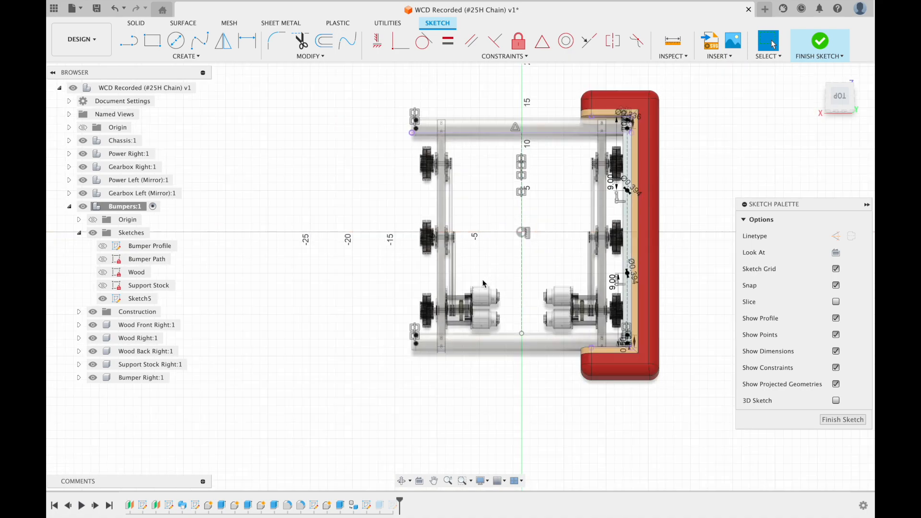
scroll(454, 133, "up", 6)
scroll(454, 132, "up", 5)
mouse_move(389, 297)
middle_mouse_down("shift")
mouse_move(468, 260)
mouse_move(418, 319)
mouse_move(292, 122)
middle_mouse_up("shift")
left_click(843, 419)
- Try to extrude the four mirrored circles downward as a cut through the cross tube ends
key("e")
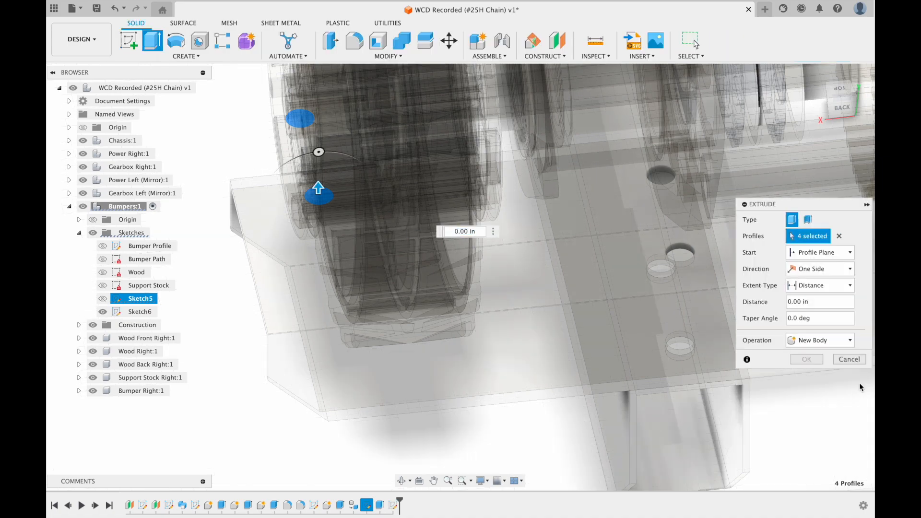
left_click(820, 341)
left_click(813, 367)
left_click_drag(319, 189, 328, 336)
left_click(808, 378)
- Rename Sketch5 as "Supoprt Stock Holes" and Sketch6 as "Rivnut Holes"
scroll(690, 239, "down", 10)
middle_click_drag(690, 239, 590, 224, "shift")
scroll(583, 217, "down", 5)
scroll(591, 224, "up", 10)
scroll(531, 240, "down", 5)
middle_click_drag(484, 283, 490, 77)
double_click(144, 298)
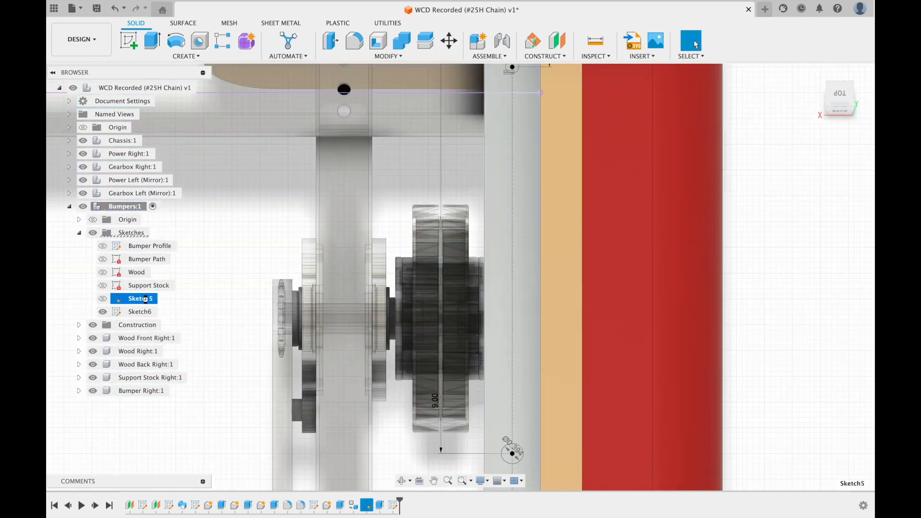
left_click(145, 297)
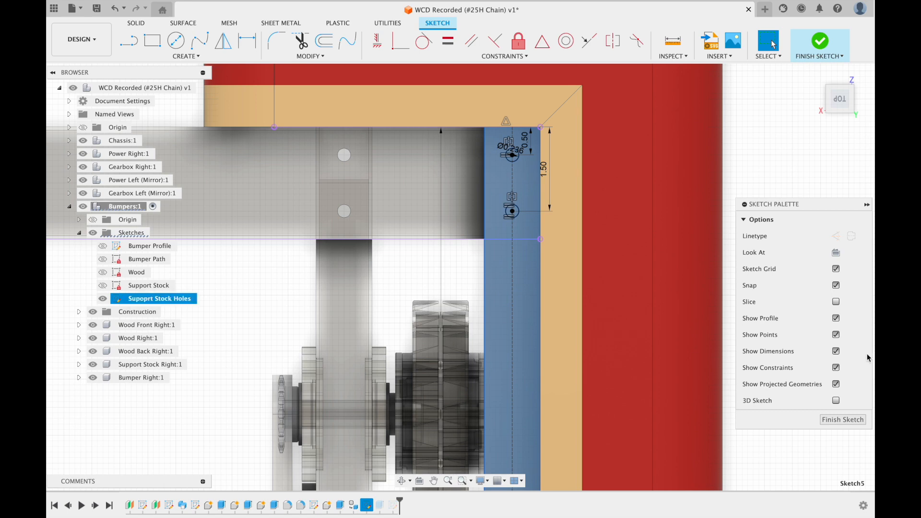
left_click(842, 419)
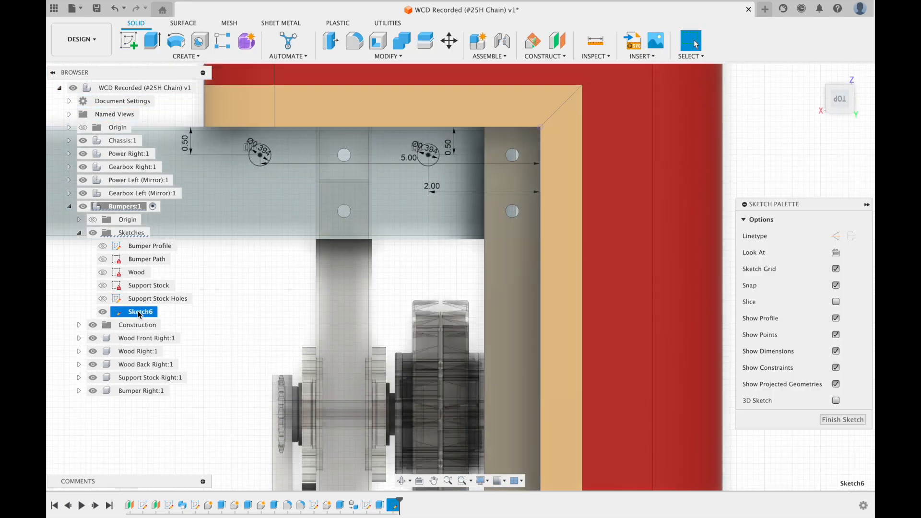
type("Rivnut Holes")
left_click(843, 420)
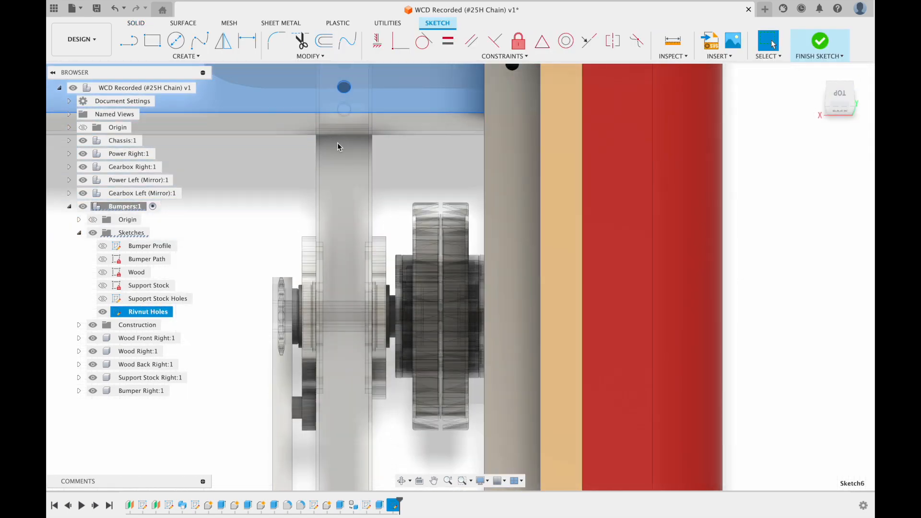
left_click(304, 198)
left_click(470, 198)
scroll(468, 199, "up", 3)
left_click(472, 193)
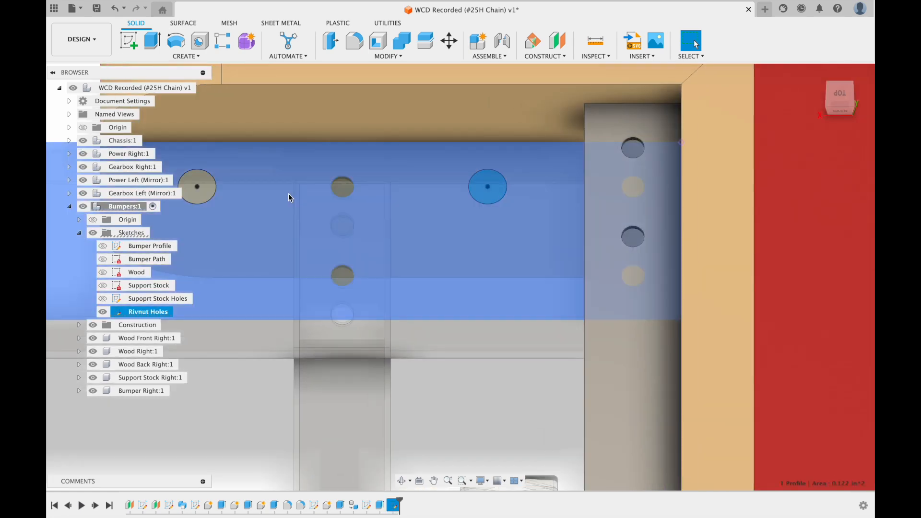
scroll(521, 210, "down", 10)
left_click(416, 163)
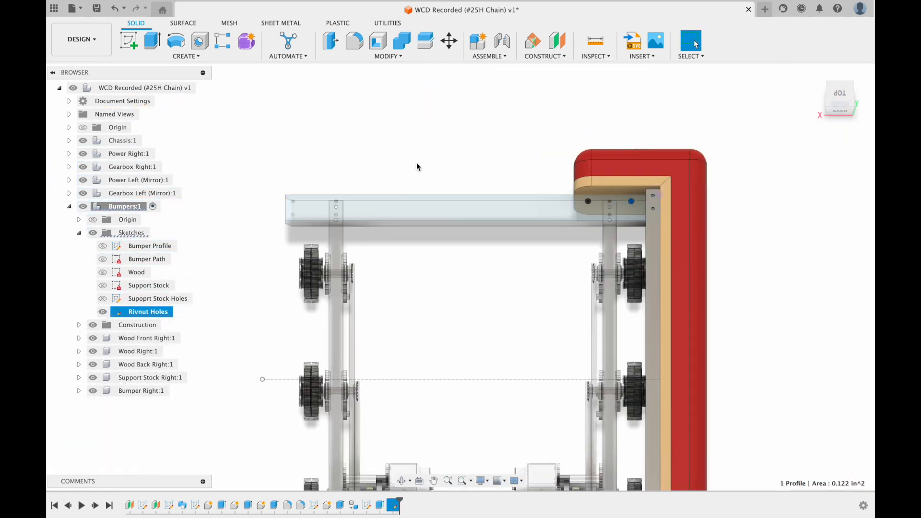
- Reopen the Rivnut Holes sketch and project the cross tube's inner long edge into it
double_click(138, 311)
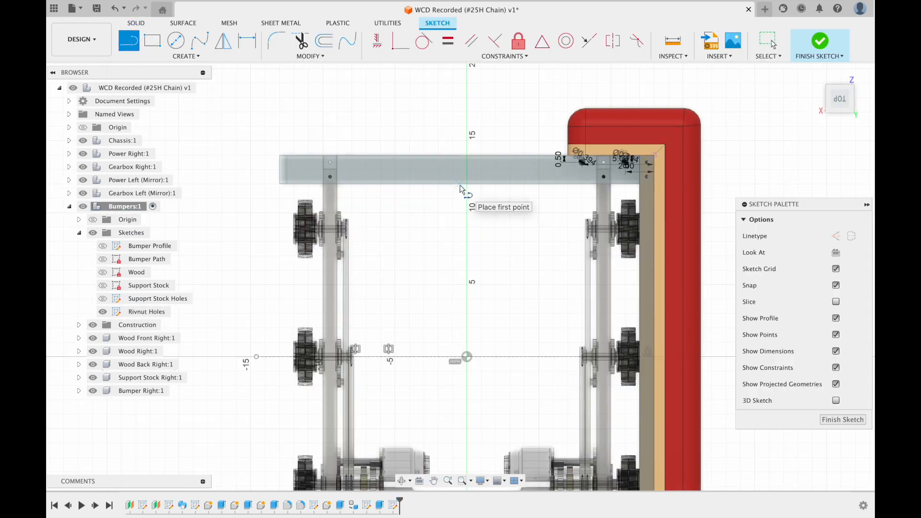
key("Escape")
left_click(459, 184)
key("p")
key("Return")
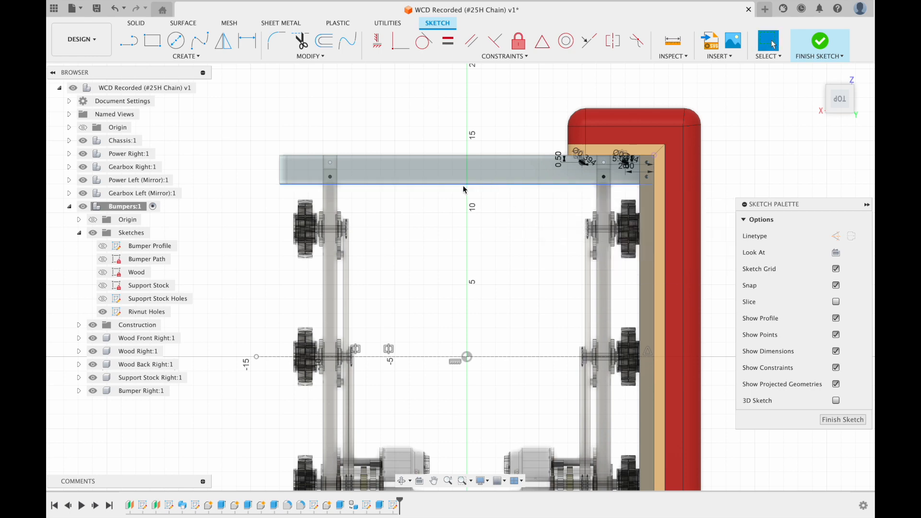
- Project the cross tube's inner edge and draw a lengthwise centre line between the midpoints of both cross tubes' inner edges
key("p")
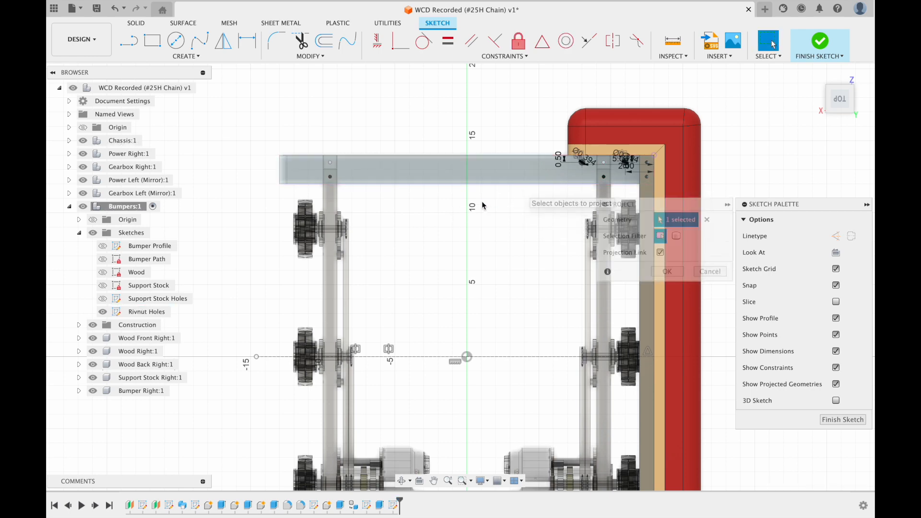
key("Return")
key("l")
scroll(499, 196, "up", 3)
left_click(490, 185)
scroll(479, 240, "down", 5)
middle_click_drag(483, 338, 475, 228)
scroll(475, 228, "up", 3)
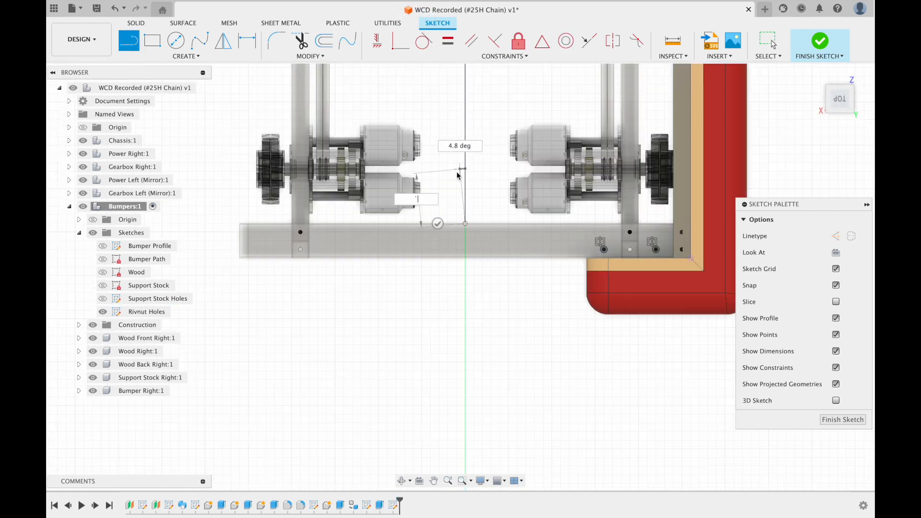
- Mirror the four rivnut circles on the cross tubes about the lengthwise centre line and finish the sketch
scroll(499, 135, "down", 5)
middle_click_drag(499, 135, 547, 269)
scroll(624, 235, "up", 8)
key("m")
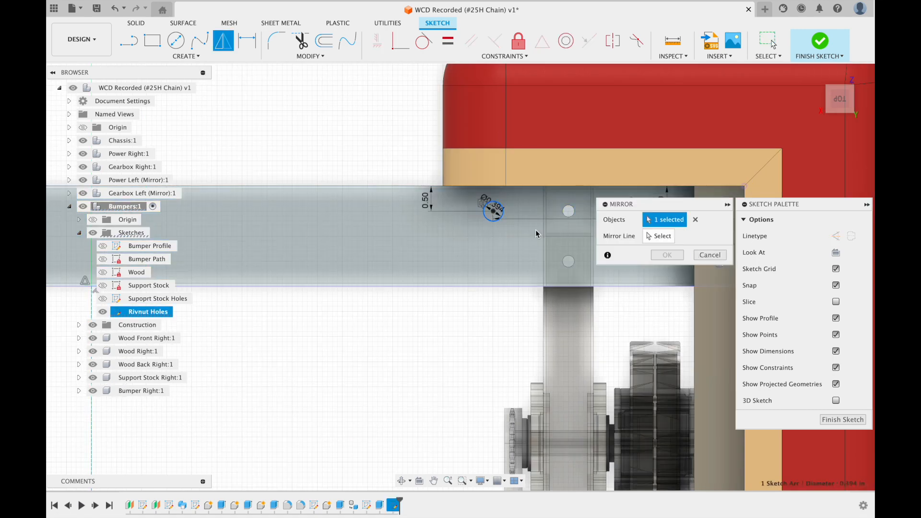
middle_click_drag(537, 234, 445, 222)
left_click(548, 209)
scroll(548, 209, "down", 5)
middle_click_drag(517, 451, 500, 304)
scroll(500, 304, "up", 5)
left_click(647, 235)
scroll(542, 336, "down", 5)
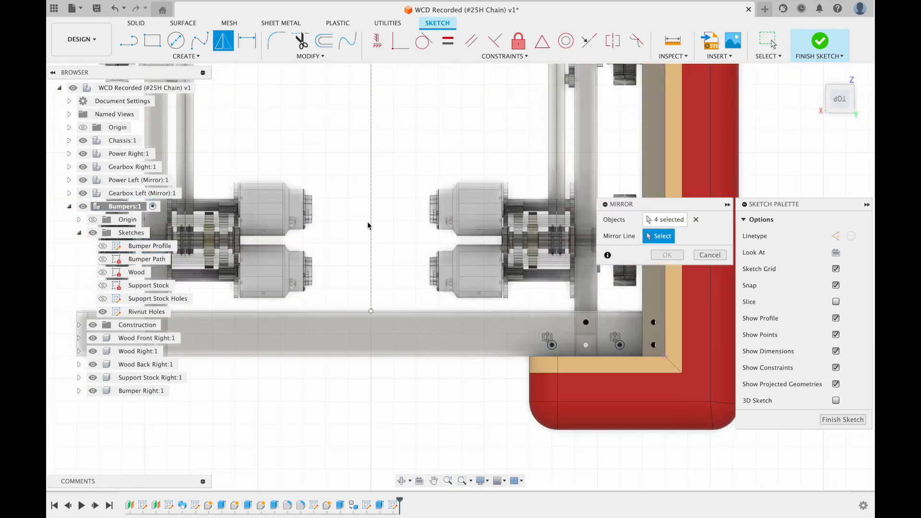
left_click(679, 260)
scroll(679, 268, "down", 5)
left_click(848, 421)
- Extrude all eight rivnut circles on the two cross tubes as a cut with a distance of -0.50 in
scroll(422, 144, "up", 5)
middle_click_drag(410, 120, 420, 331)
scroll(338, 153, "up", 6)
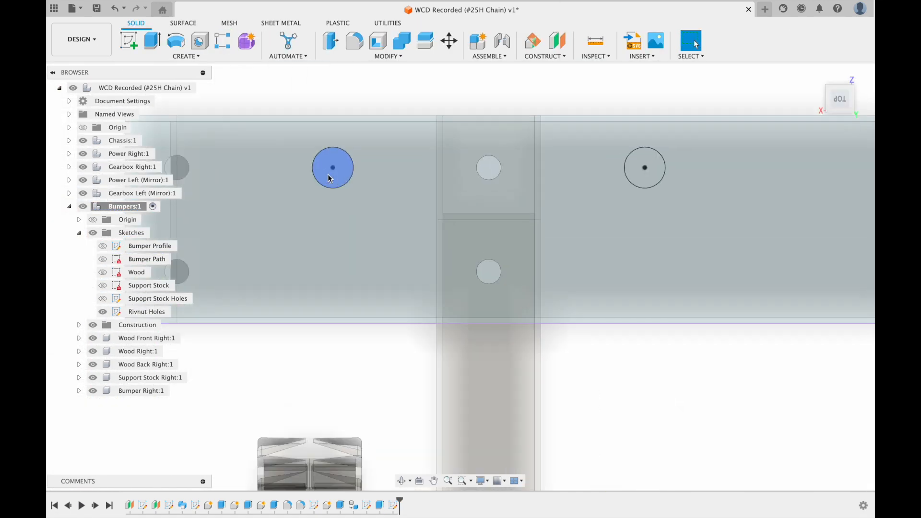
scroll(630, 178, "down", 6)
scroll(444, 365, "up", 5)
left_click(407, 337, "shift")
left_click(604, 342, "shift")
scroll(605, 340, "down", 5)
middle_click_drag(719, 216, 454, 238)
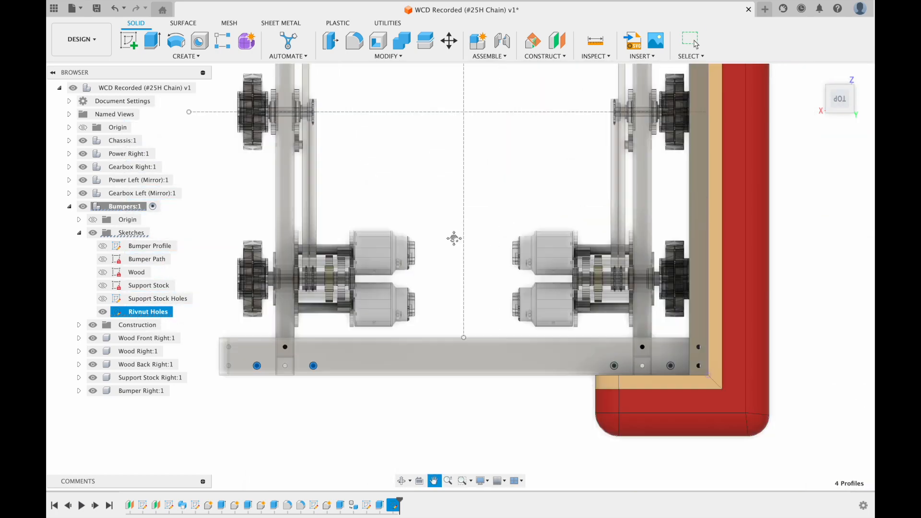
scroll(638, 395, "up", 6)
left_click(536, 251, "shift")
left_click(779, 250, "shift")
scroll(664, 158, "down", 6)
middle_click_drag(653, 161, 655, 326)
scroll(623, 192, "up", 6)
left_click(583, 170, "shift")
left_click(848, 170, "shift")
key("e")
middle_click_drag(691, 192, 543, 208, "shift")
left_click(814, 345)
left_click(807, 367)
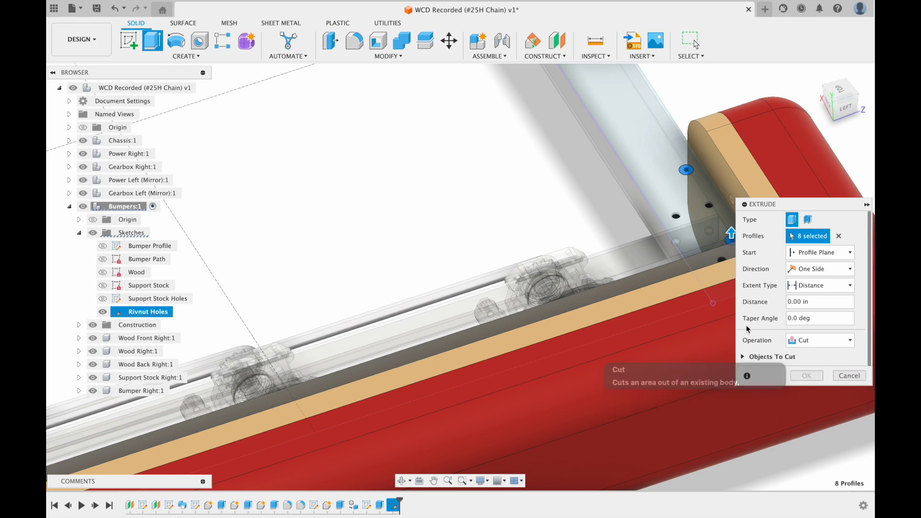
middle_click_drag(733, 270, 654, 260)
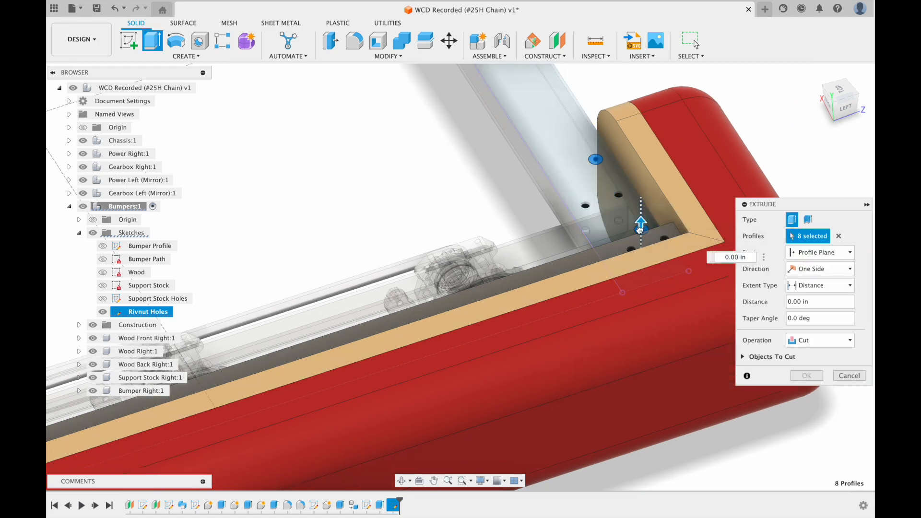
left_click_drag(640, 231, 639, 242)
middle_click_drag(636, 240, 691, 216, "shift")
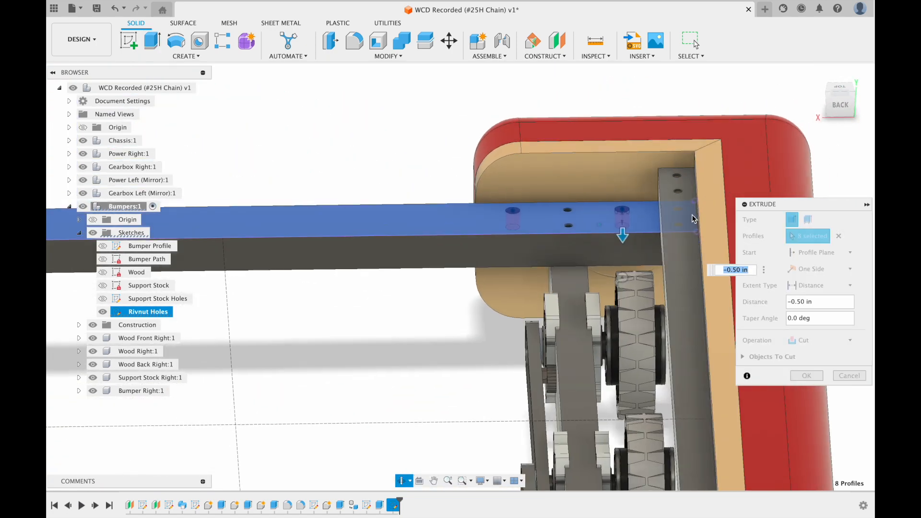
middle_click_drag(465, 288, 556, 259, "shift")
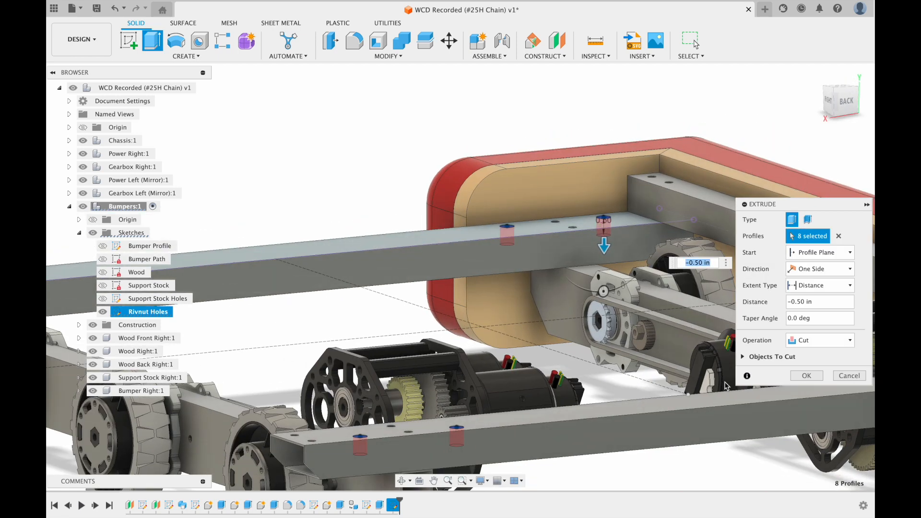
left_click(819, 377)
- Show the Supoprt Stock Holes sketch and cut its two middle circles into the support stock with a distance of -0.5 in
scroll(552, 233, "down", 5)
middle_click_drag(551, 249, 554, 256, "shift")
middle_click_drag(794, 317, 730, 339, "shift")
middle_click_drag(613, 395, 638, 379)
middle_click_drag(638, 379, 688, 336, "shift")
left_click(102, 299)
scroll(502, 274, "up", 10)
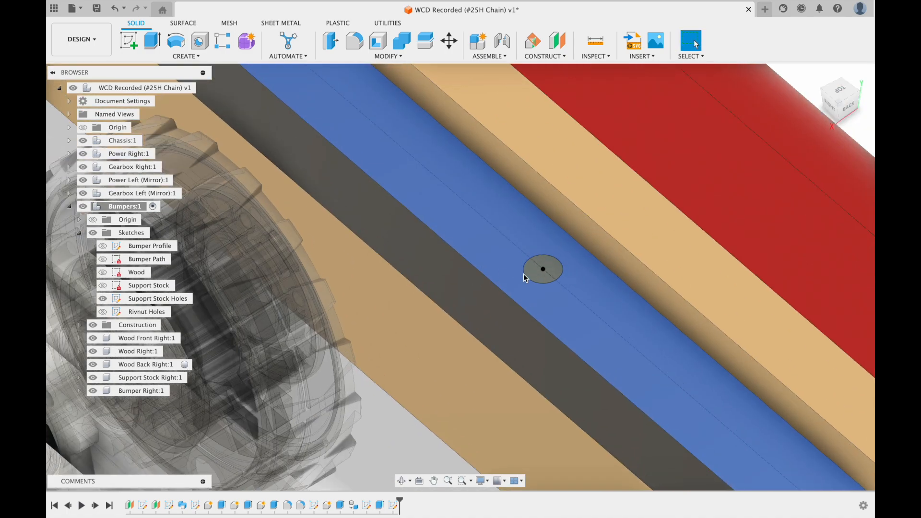
left_click(539, 276)
scroll(540, 301, "down", 5)
scroll(571, 354, "up", 5)
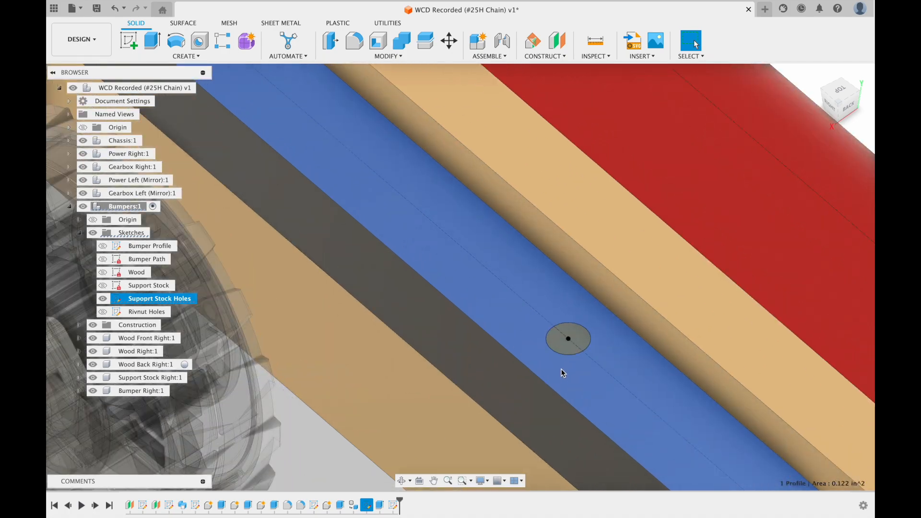
left_click(562, 350)
scroll(523, 375, "down", 10)
key("e")
left_click(797, 342)
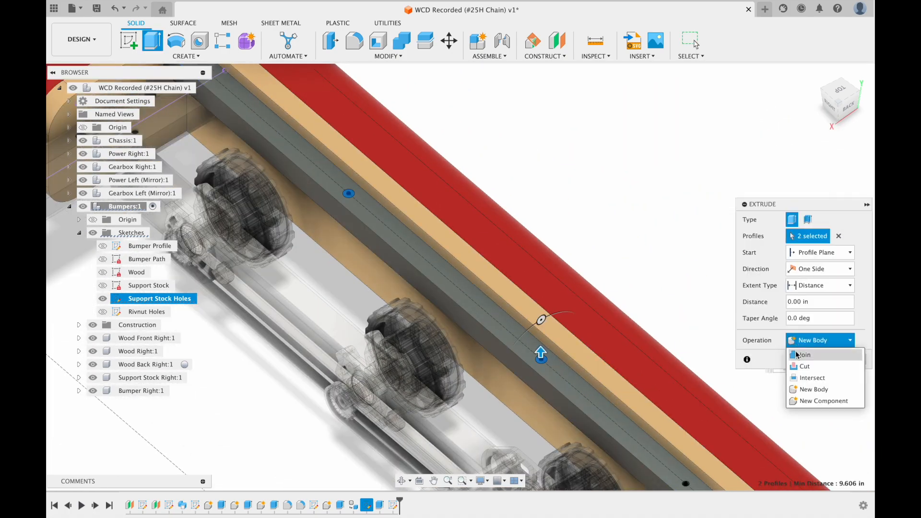
left_click(804, 366)
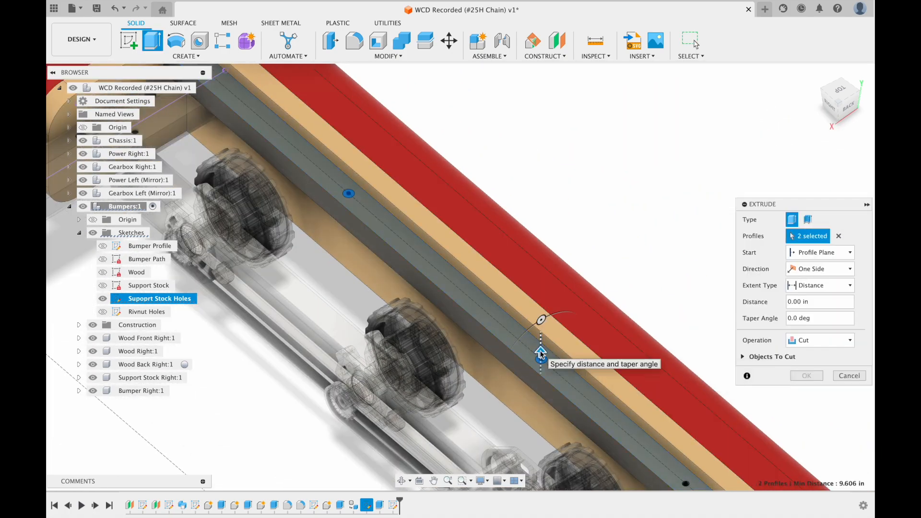
type("-0.5")
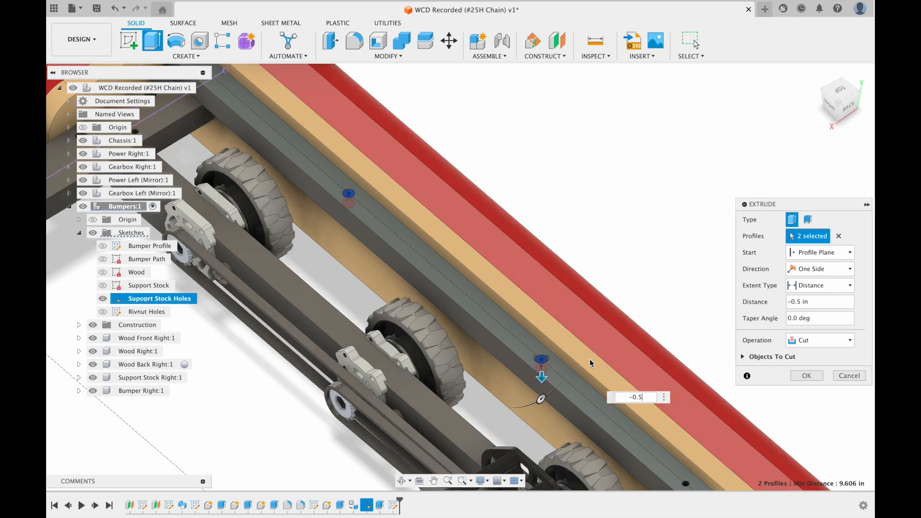
key("Return")
- Hide the Supoprt Stock Holes sketch and collapse the Bumpers component's Sketches folder
scroll(498, 317, "down", 5)
middle_click_drag(498, 317, 565, 236)
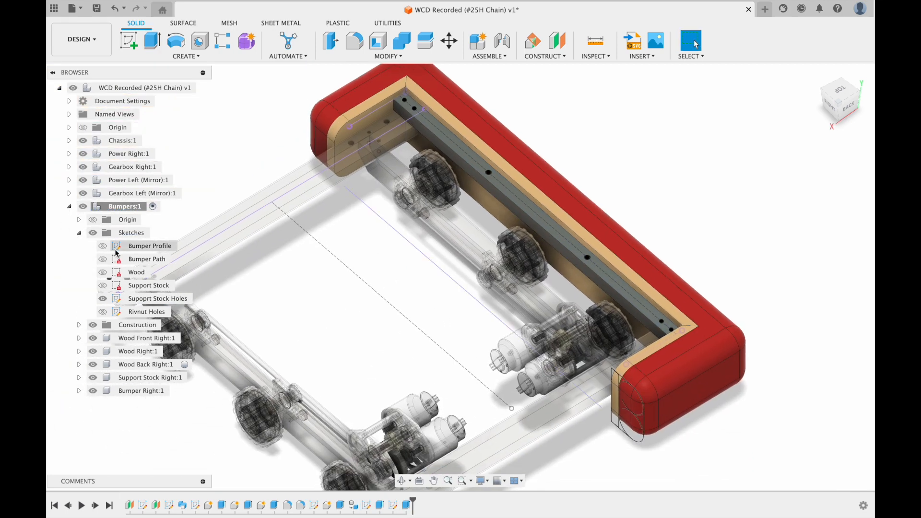
left_click(104, 299)
left_click(79, 233)
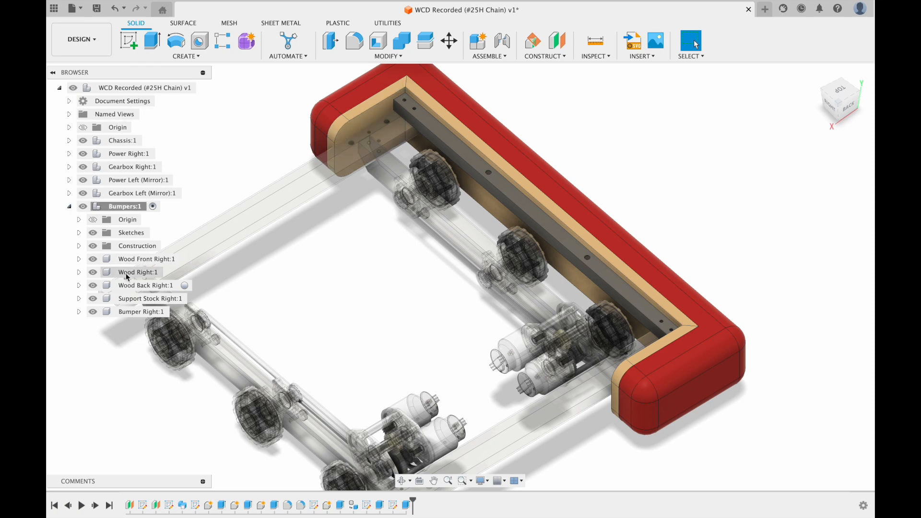
- Mirror the five right-side wood, support stock and bumper components about the chassis's lengthwise centre plane
left_click(144, 259)
left_click(141, 312, "shift")
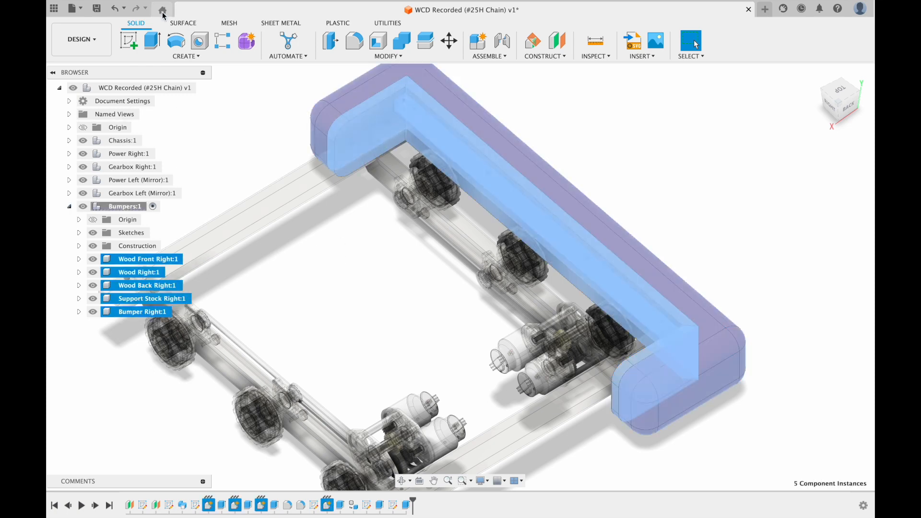
left_click(186, 56)
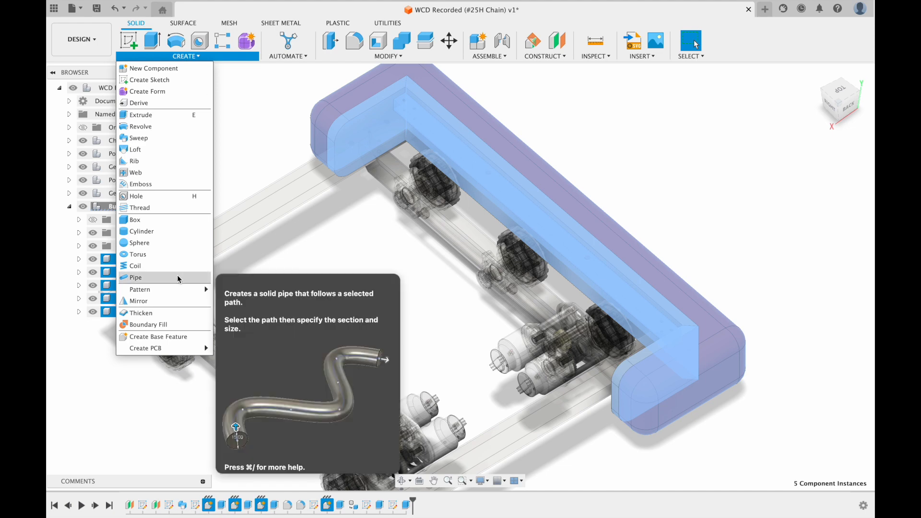
left_click(168, 301)
left_click(368, 281)
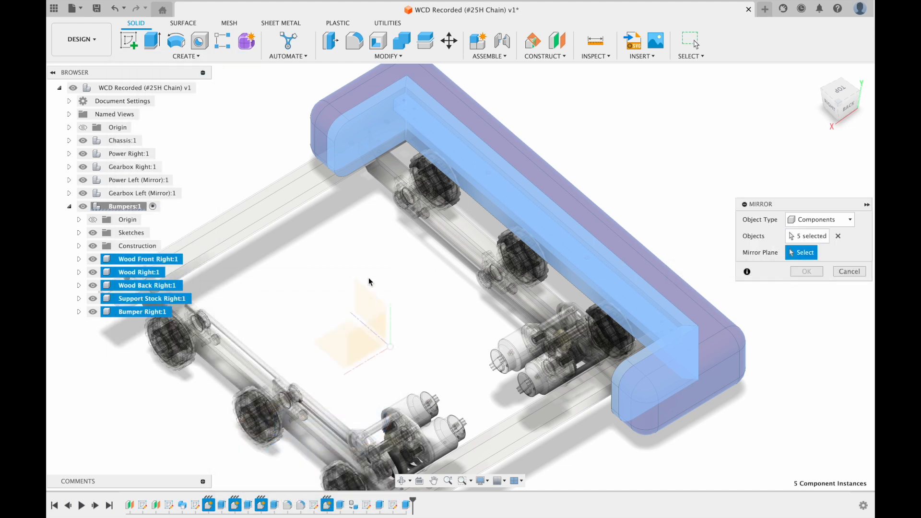
left_click(807, 272)
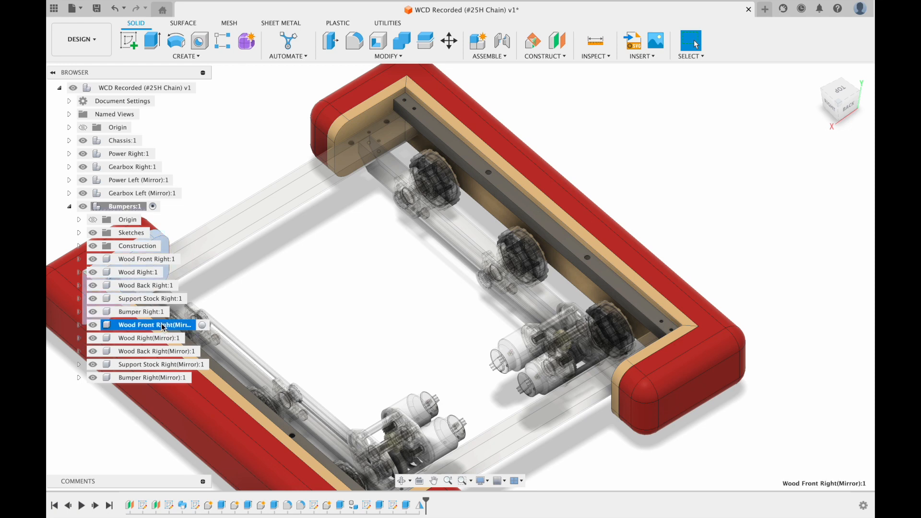
- Rename the five mirrored bumper components, replacing "Right" with "Left", as in "Wood Front Left (Mirror)"
key("Return")
double_click(159, 340)
type("Left")
key("Return")
double_click(159, 354)
type("Left")
key("Return")
double_click(164, 368)
double_click(166, 367)
type("Left")
key("Return")
double_click(152, 378)
type("Left")
key("Return")
- Activate the top-level assembly, collapse the Bumpers component and view the complete chassis with both bumpers
scroll(494, 256, "down", 5)
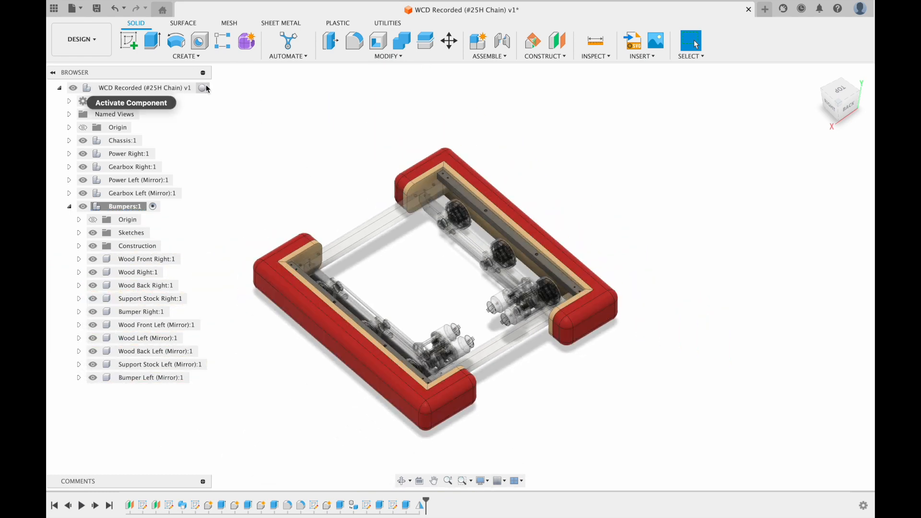
left_click(202, 88)
left_click(69, 206)
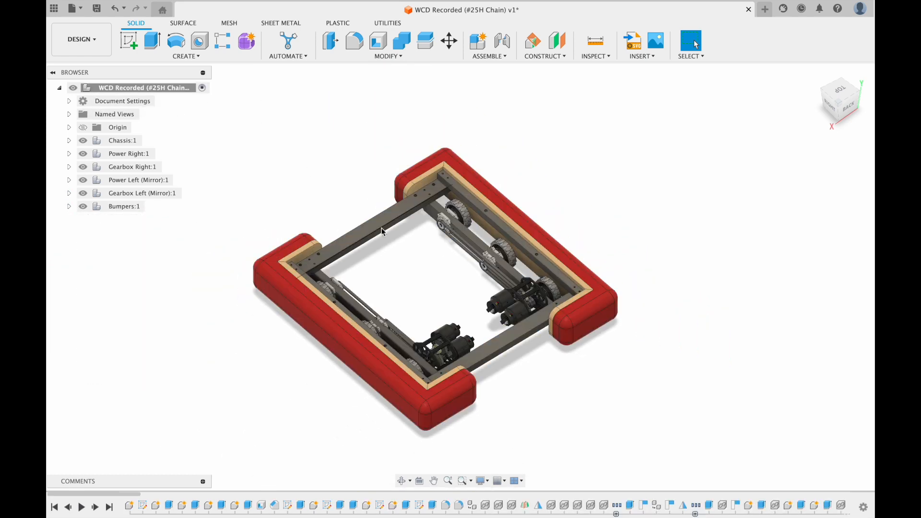
middle_click_drag(387, 237, 518, 239, "shift")
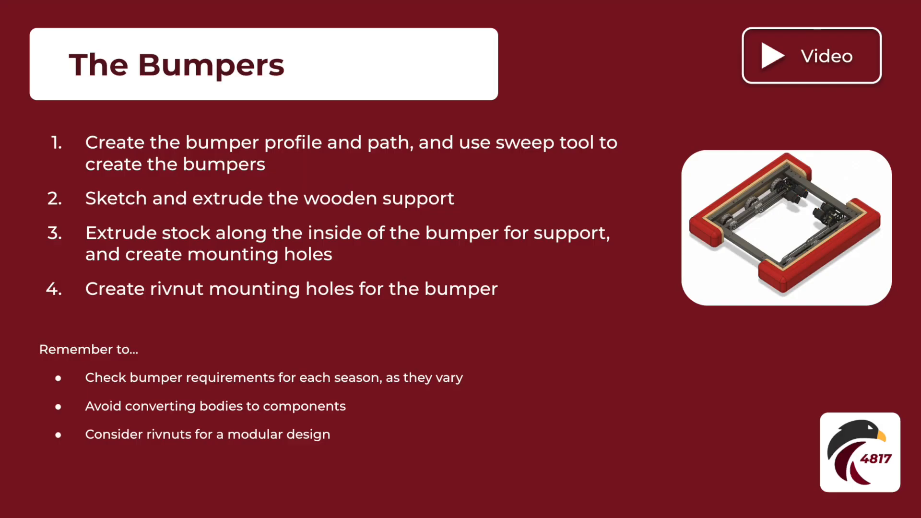